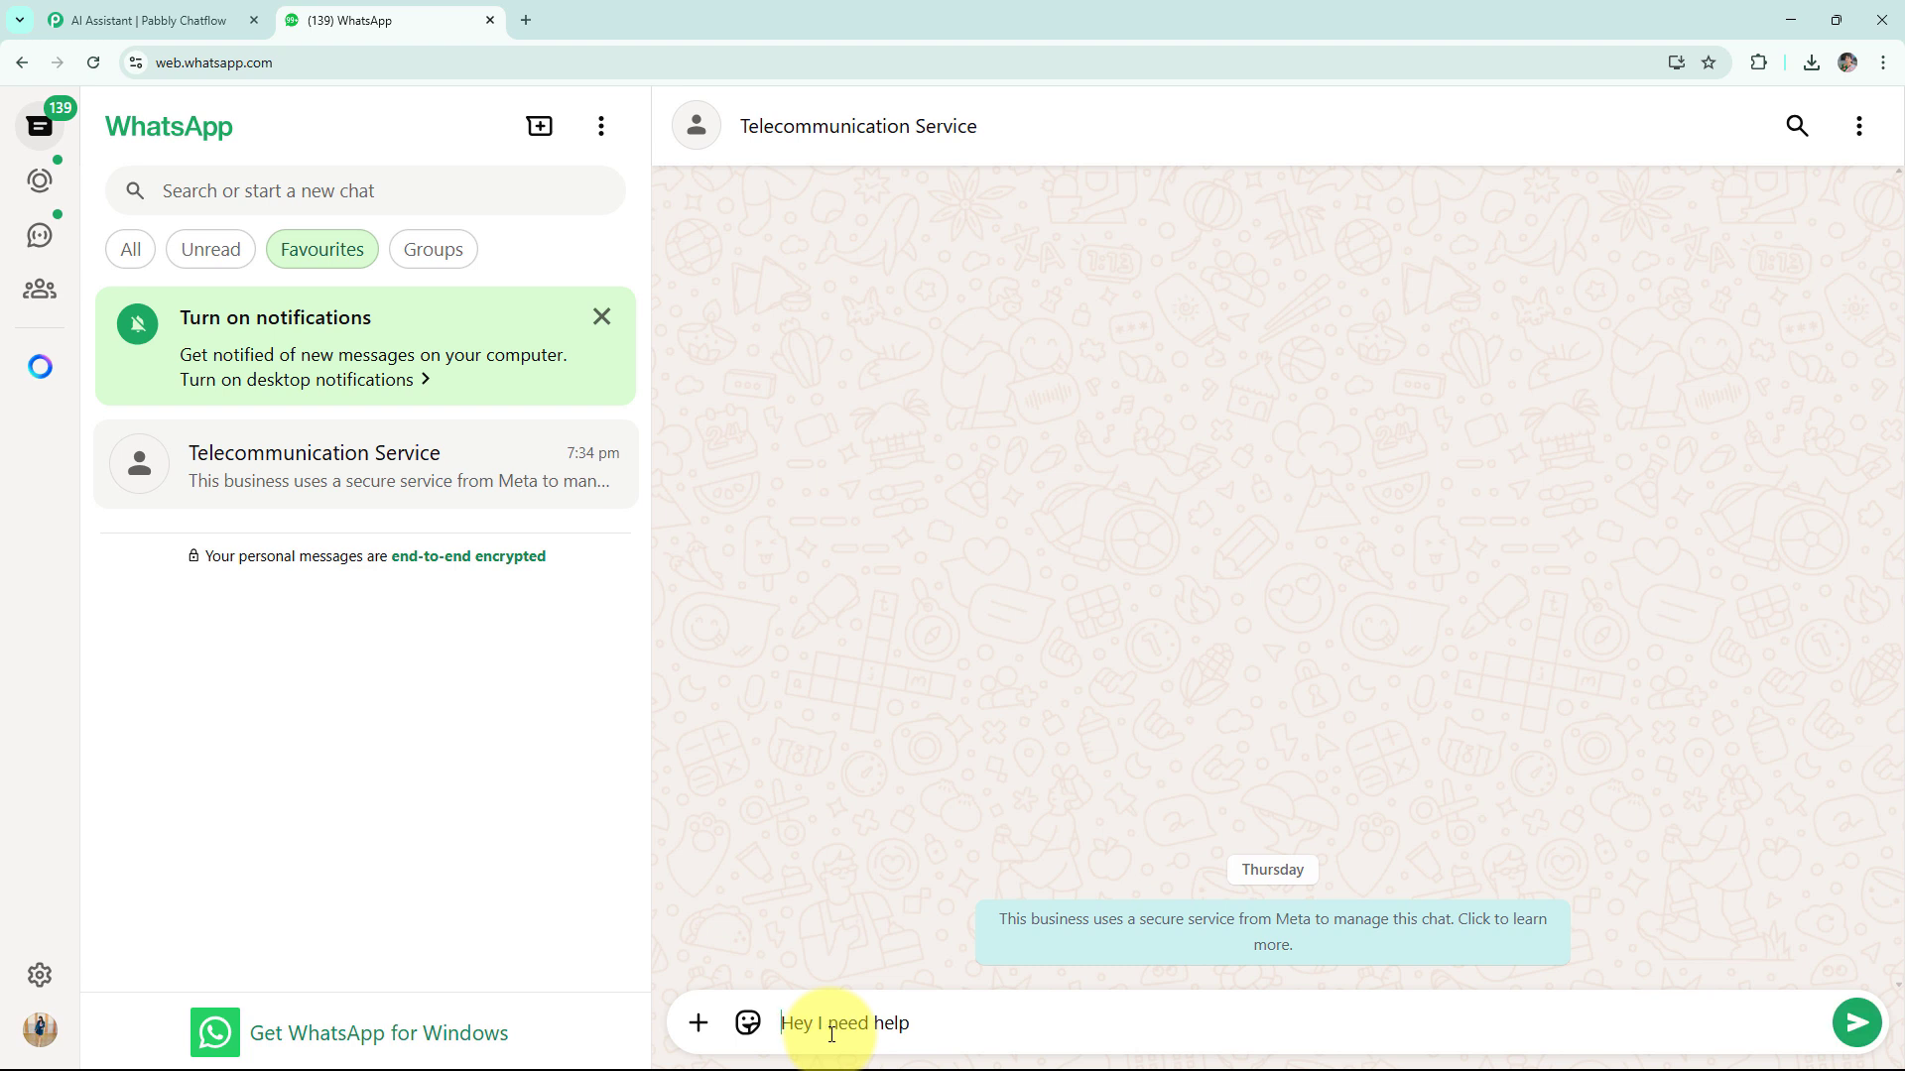
# - Send "Hey I need help" to the Telecommunication Service chat, followed by the question "What mobile plans are available?"
pyautogui.press('Return')
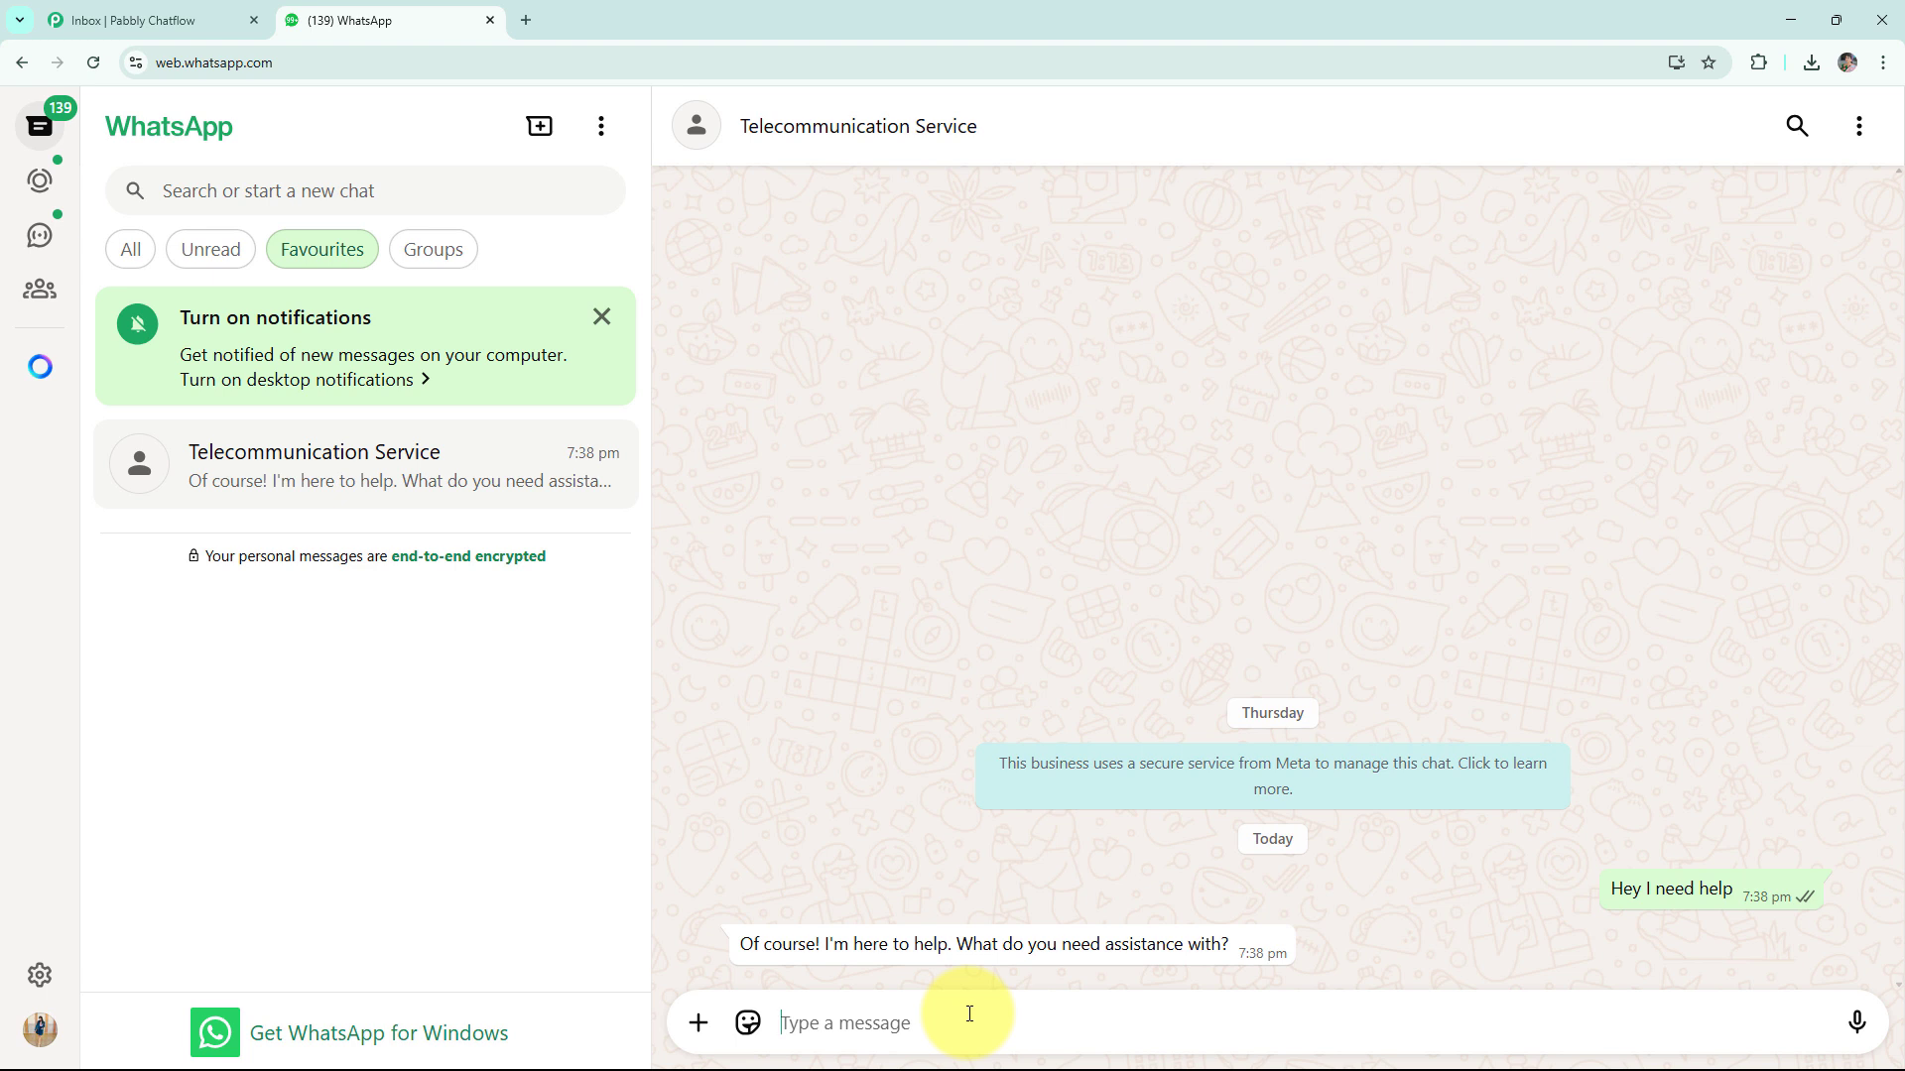
pyautogui.write('What mobile plans are available?')
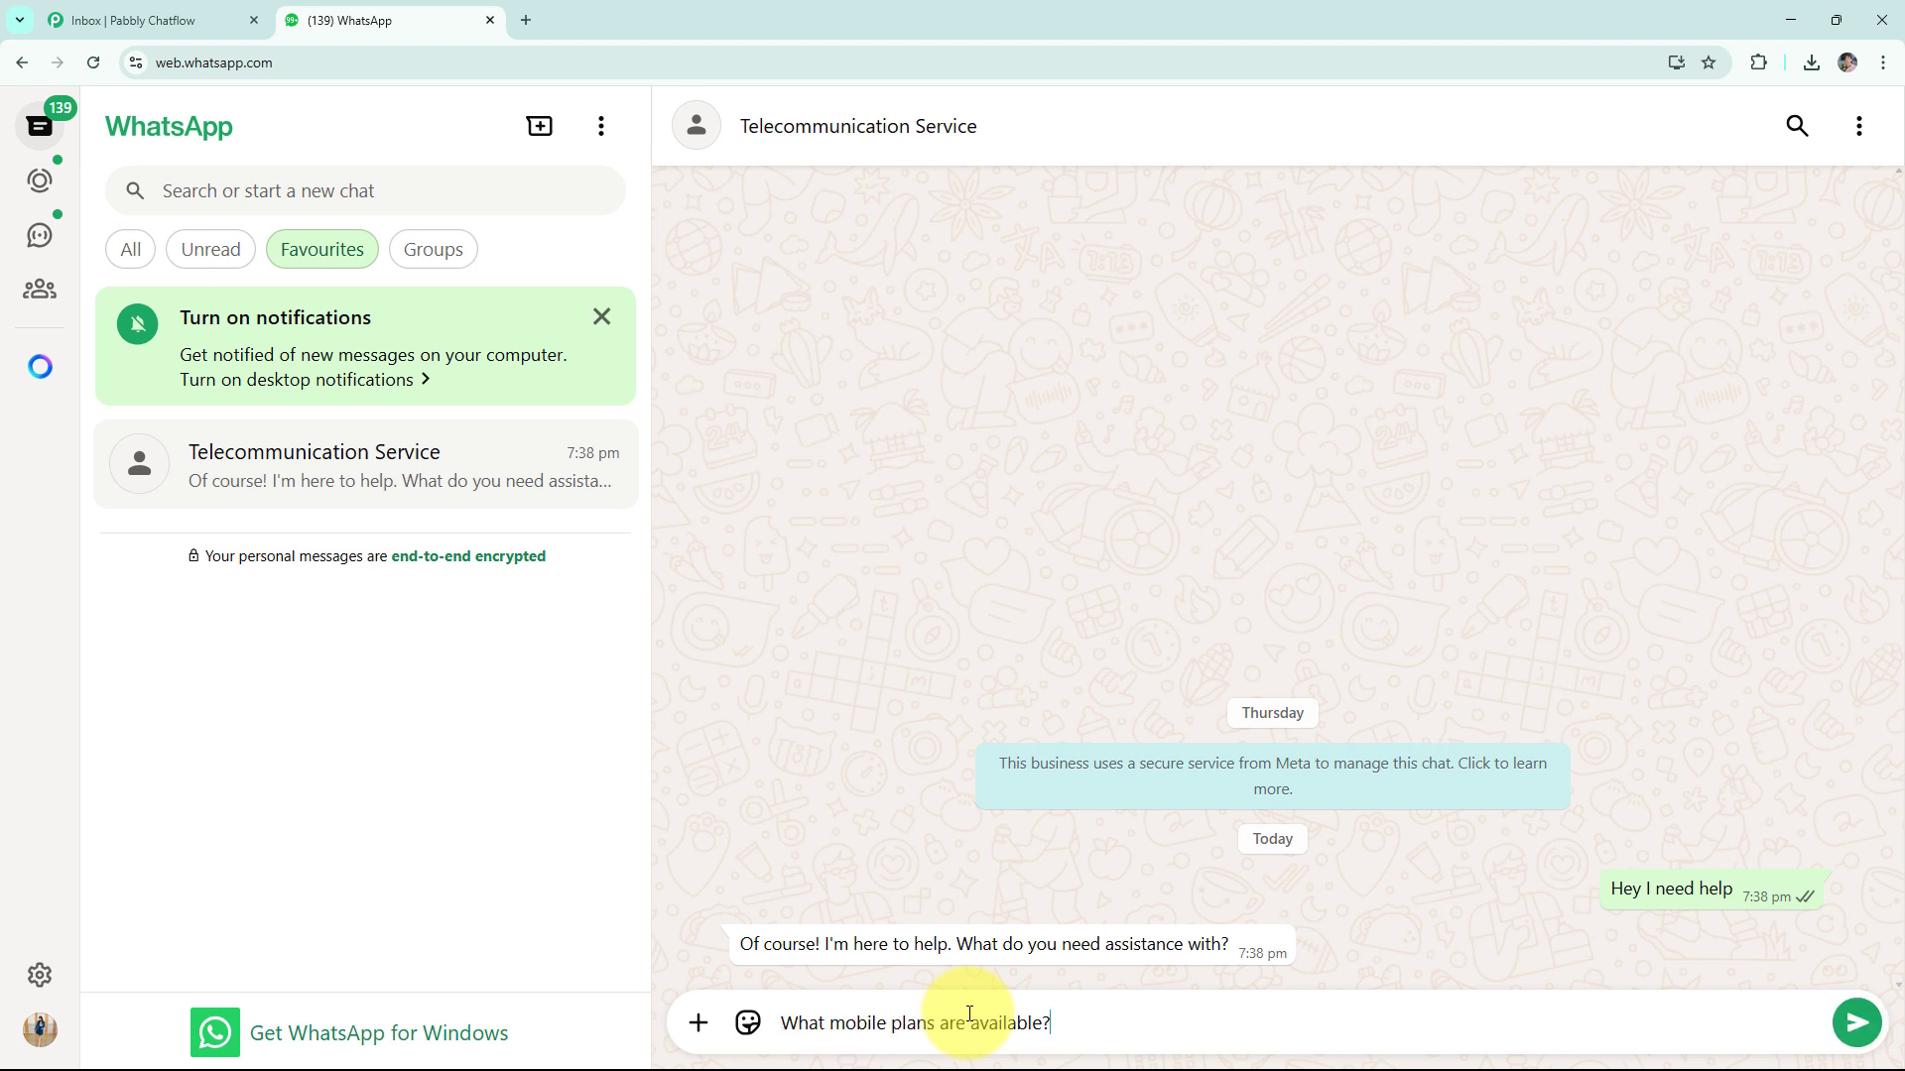
pyautogui.press('Return')
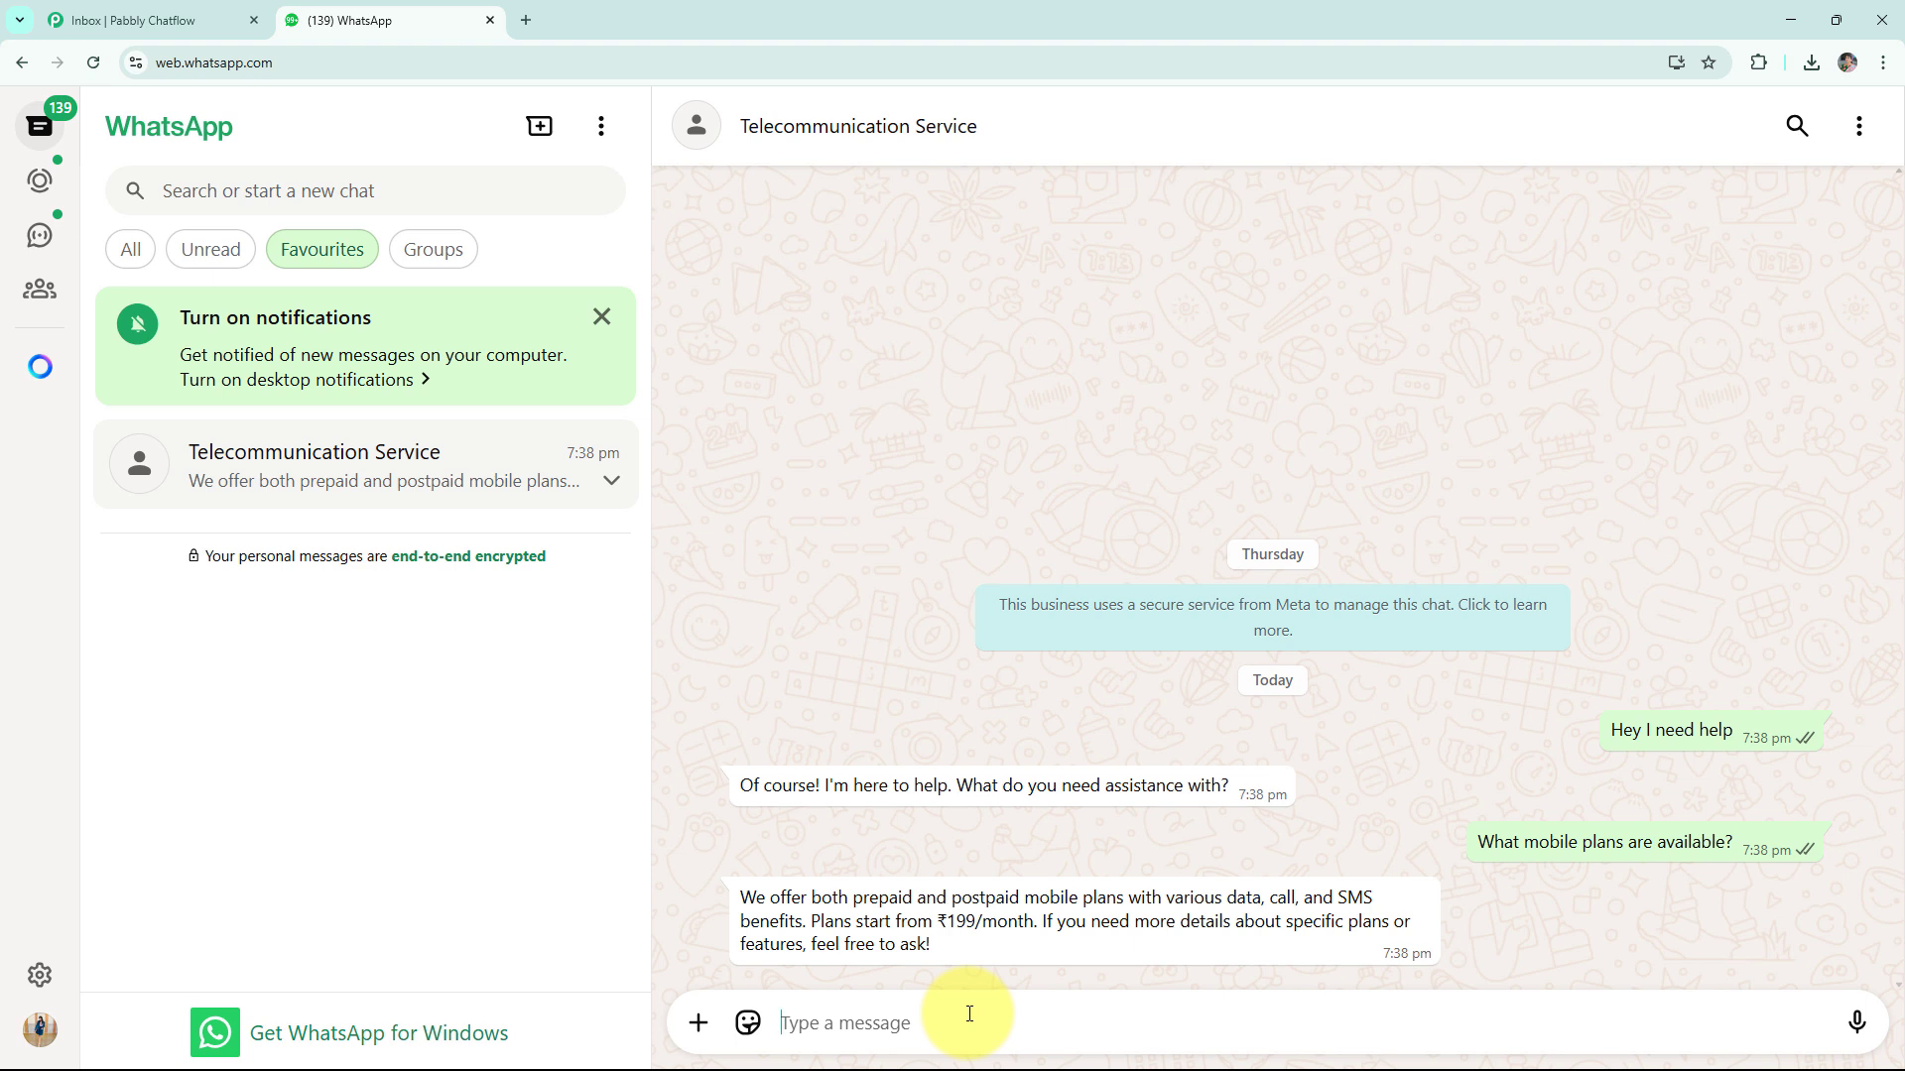
# - Ask the Telecommunication Service chat "How to check data usage?" and then "How to report network issues?"
pyautogui.click(942, 1008)
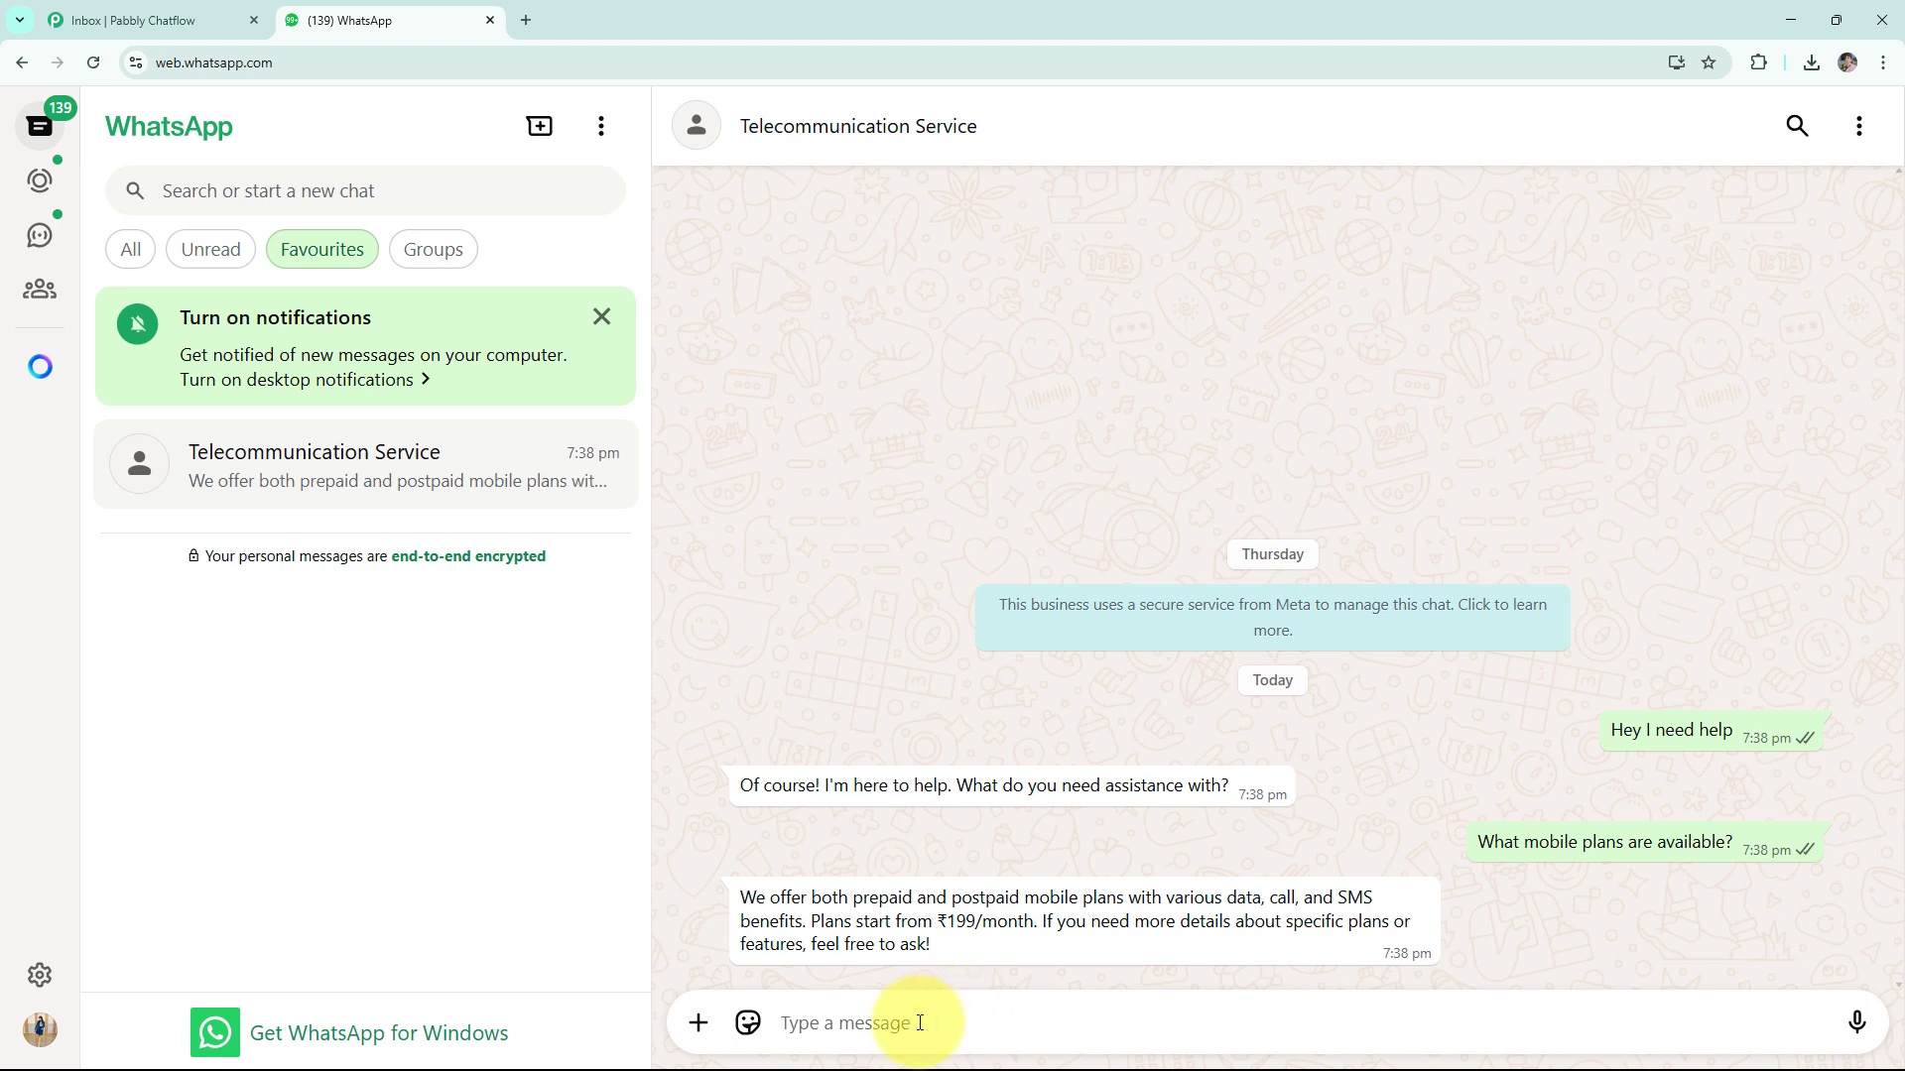
pyautogui.write('How to check data usage?')
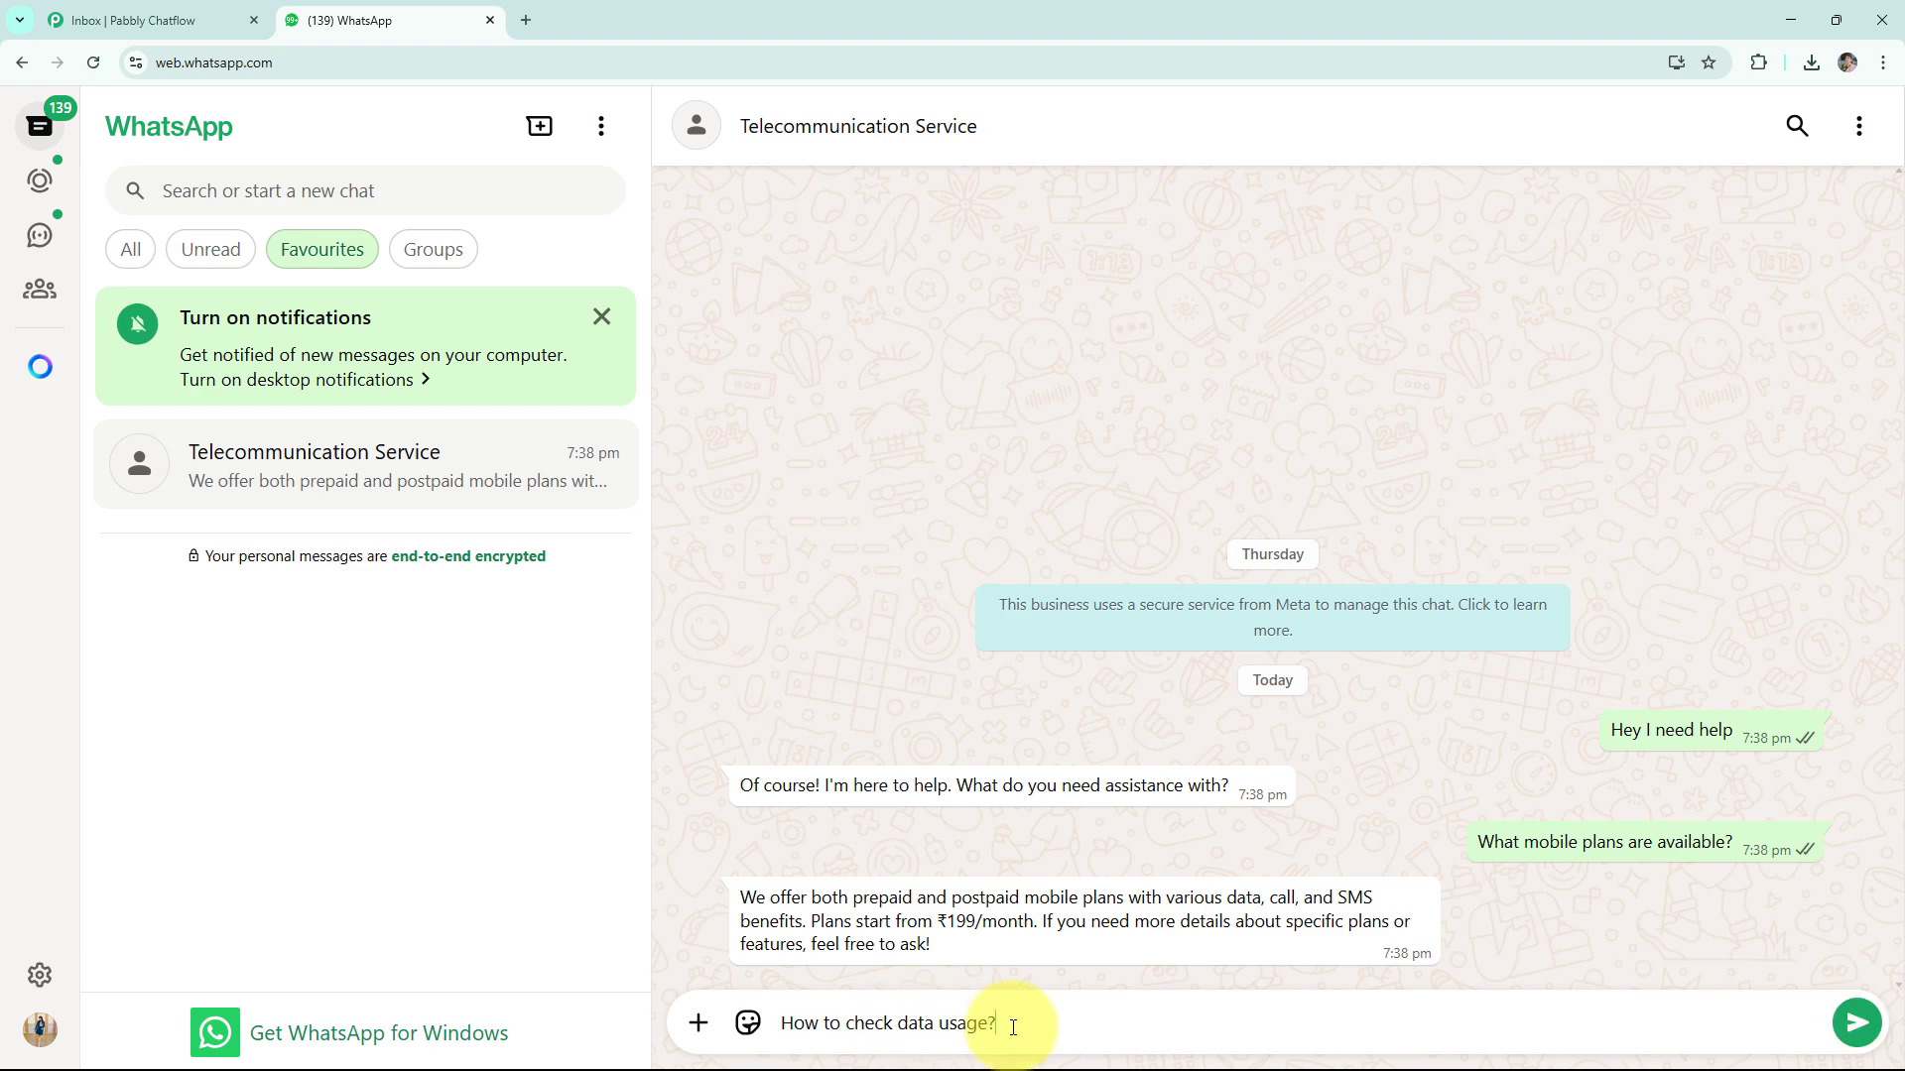
pyautogui.press('Return')
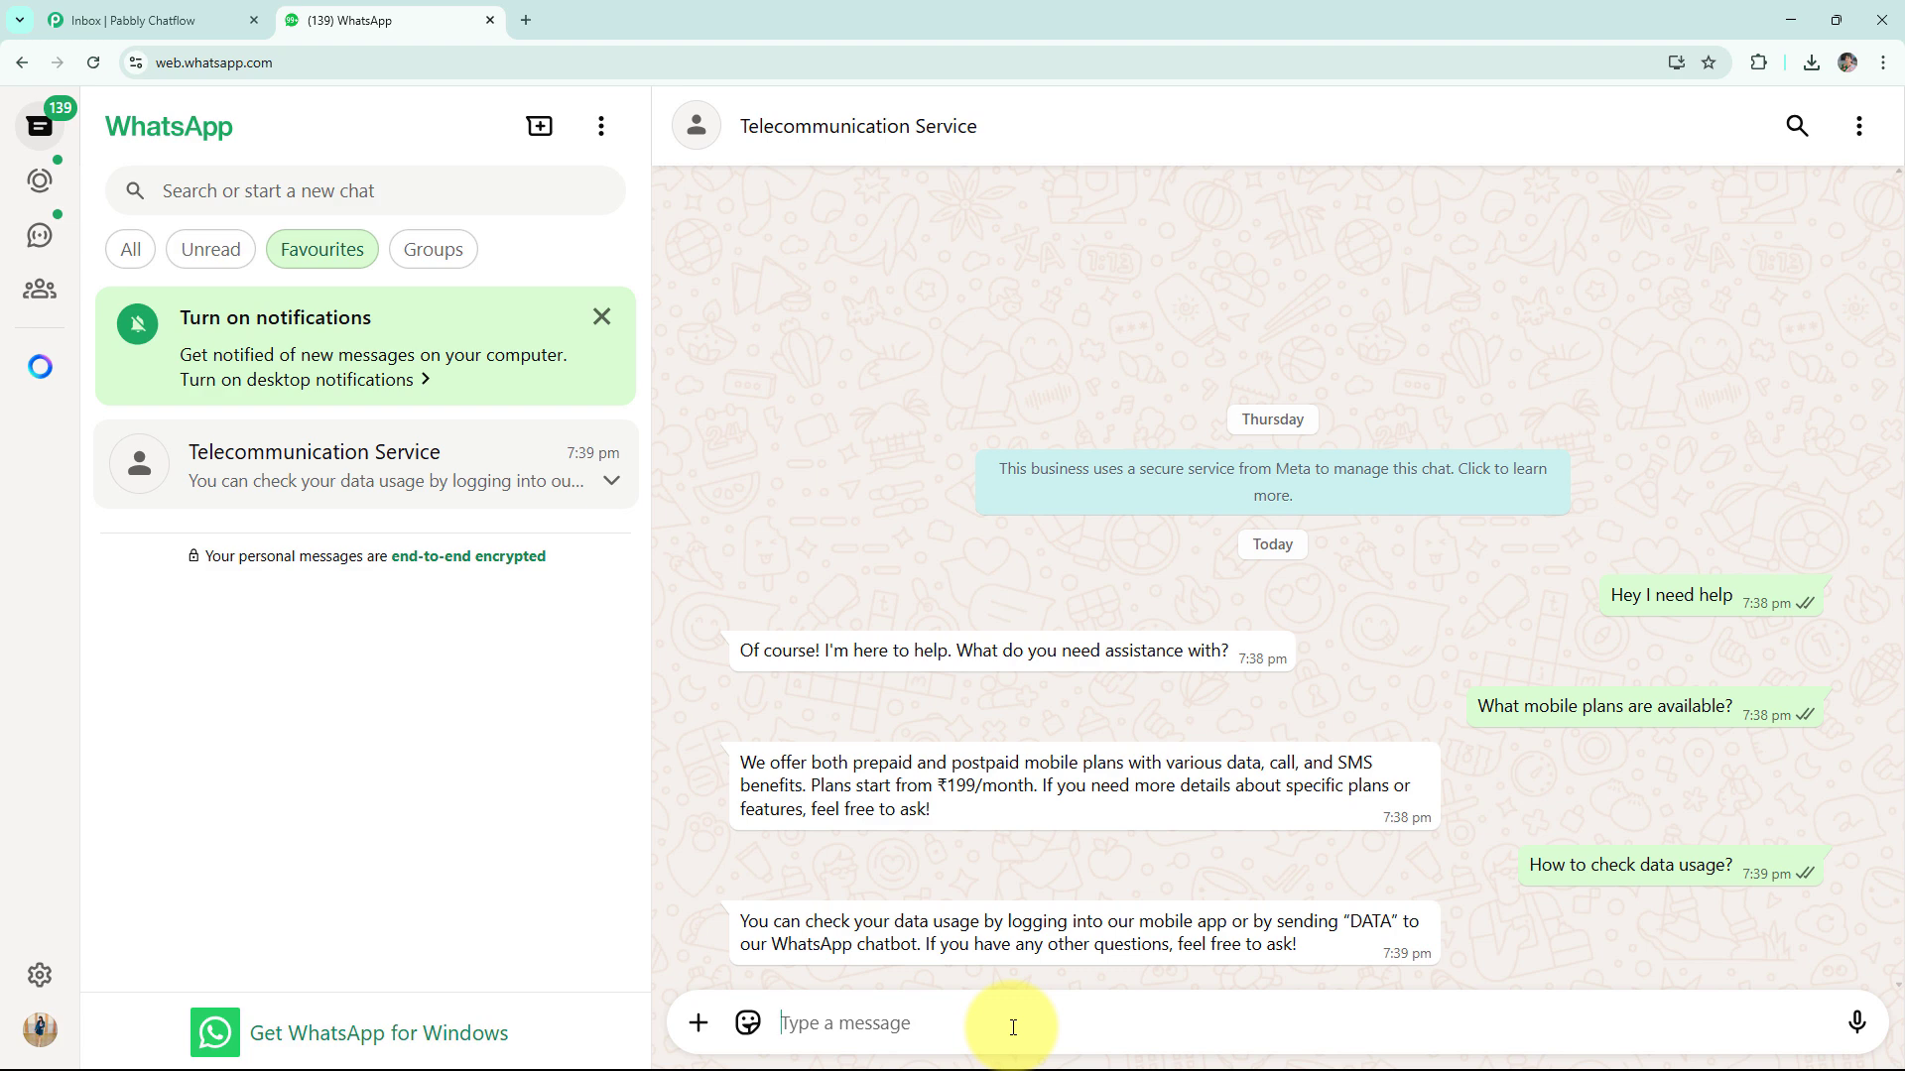
pyautogui.write('How to report network issues?')
pyautogui.press('Return')
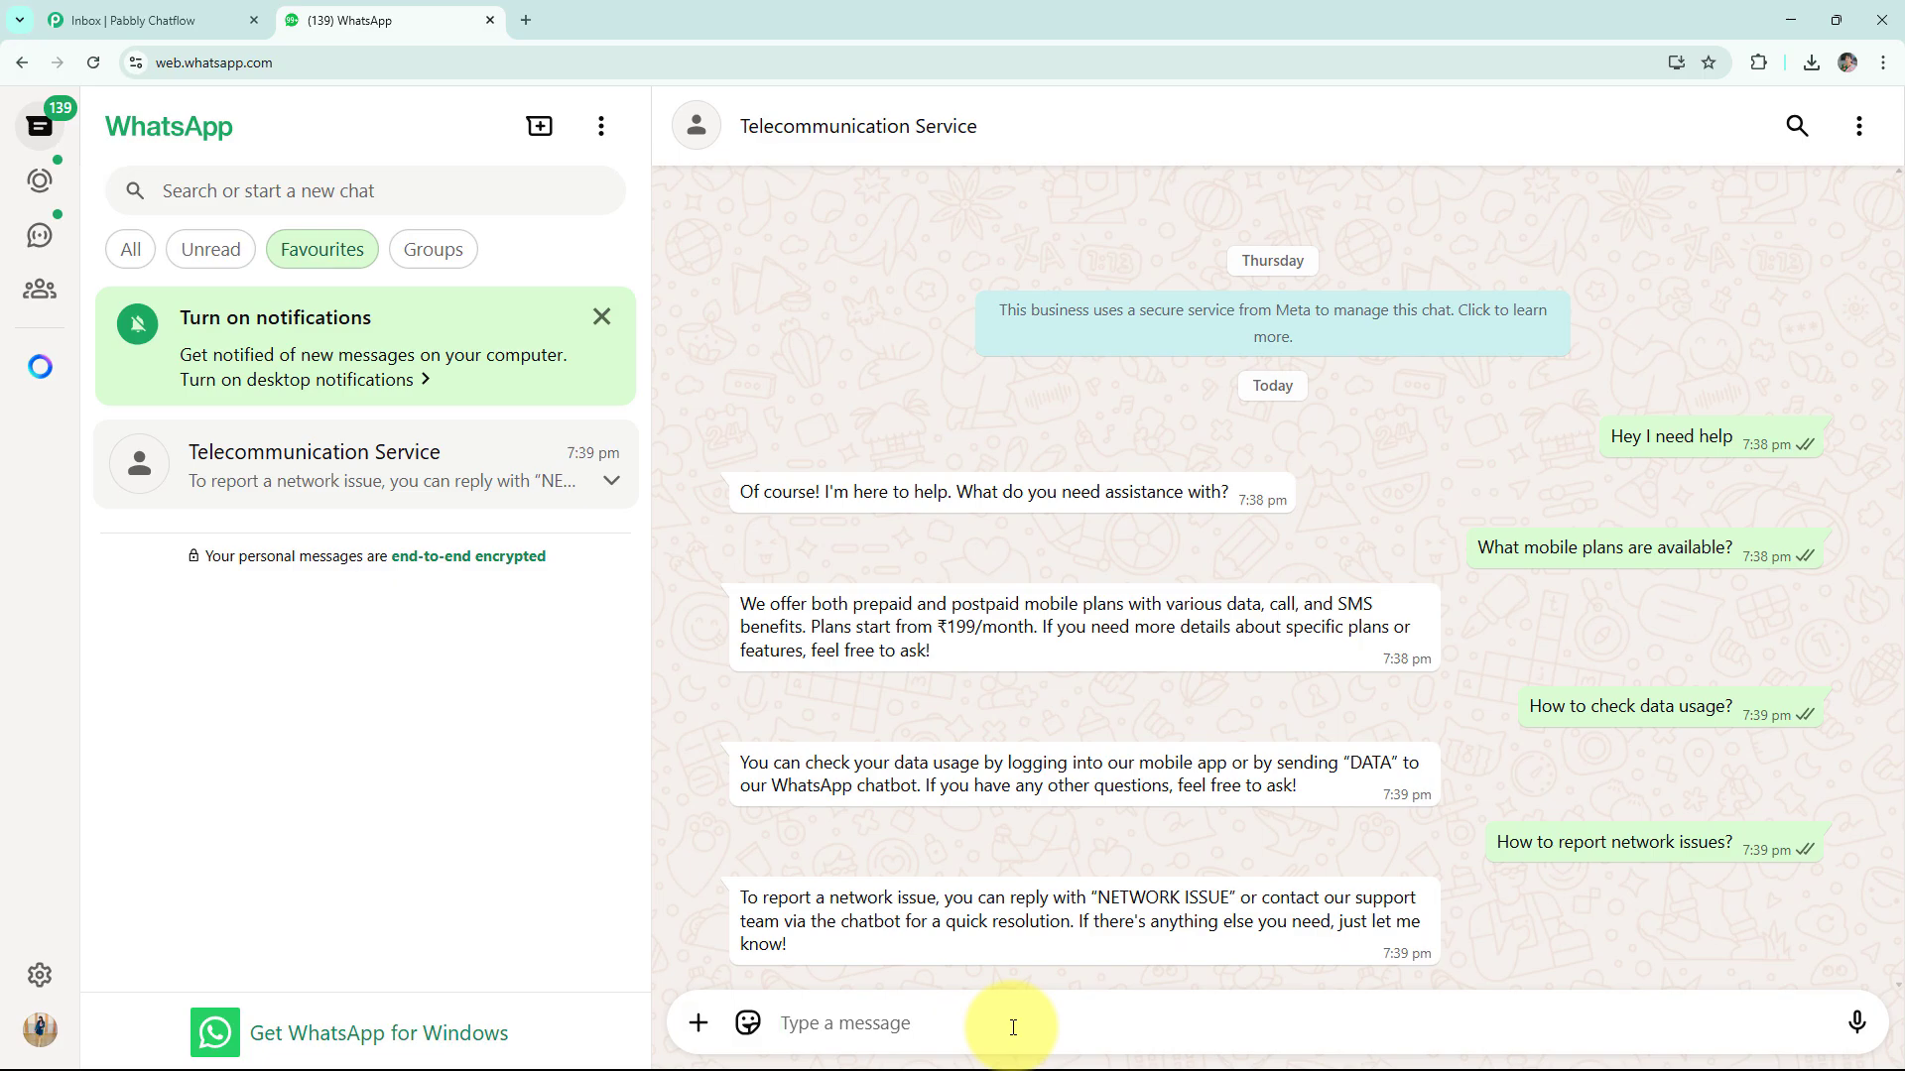
# - Go to pabbly.com/chatflow in a new browser window and sign in to access the Pabbly Chatflow app
pyautogui.hotkey('ctrl', 'n')
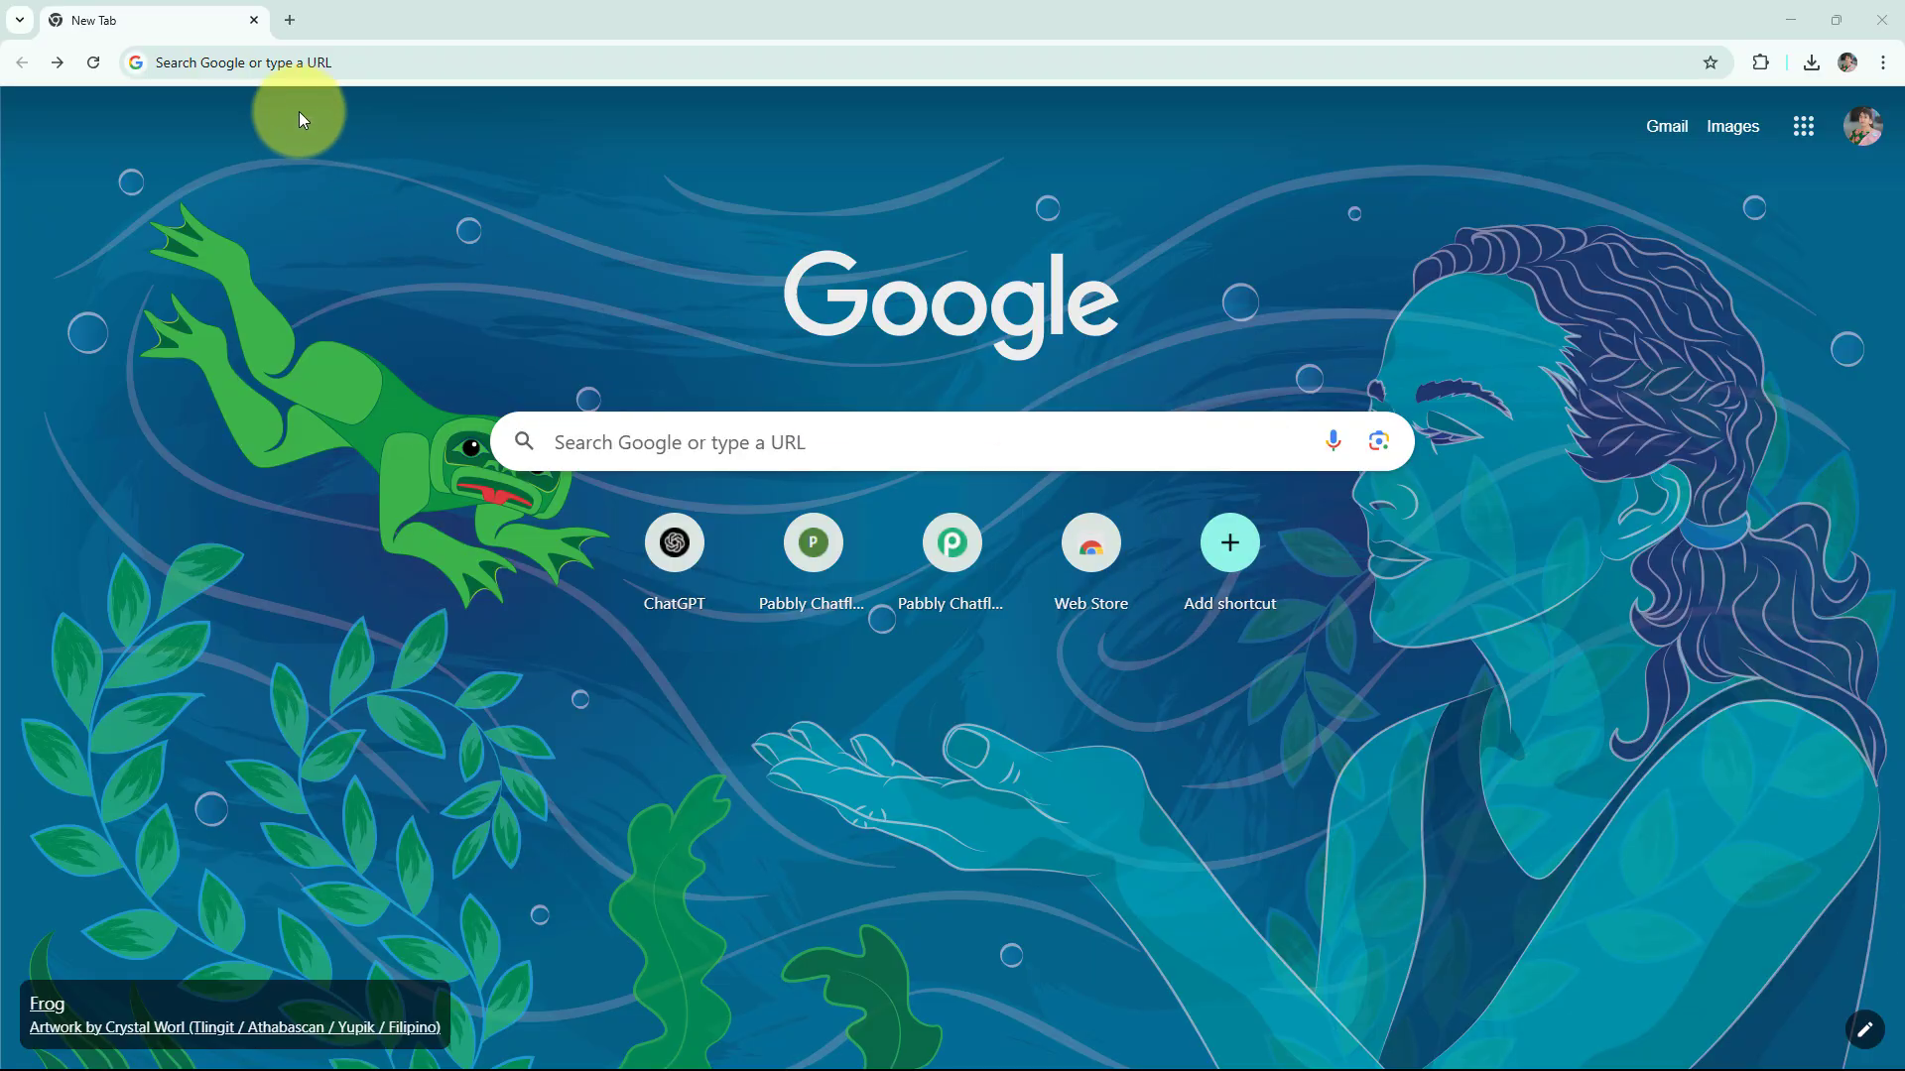
pyautogui.click(319, 66)
pyautogui.write('pabbly.com/chatflow')
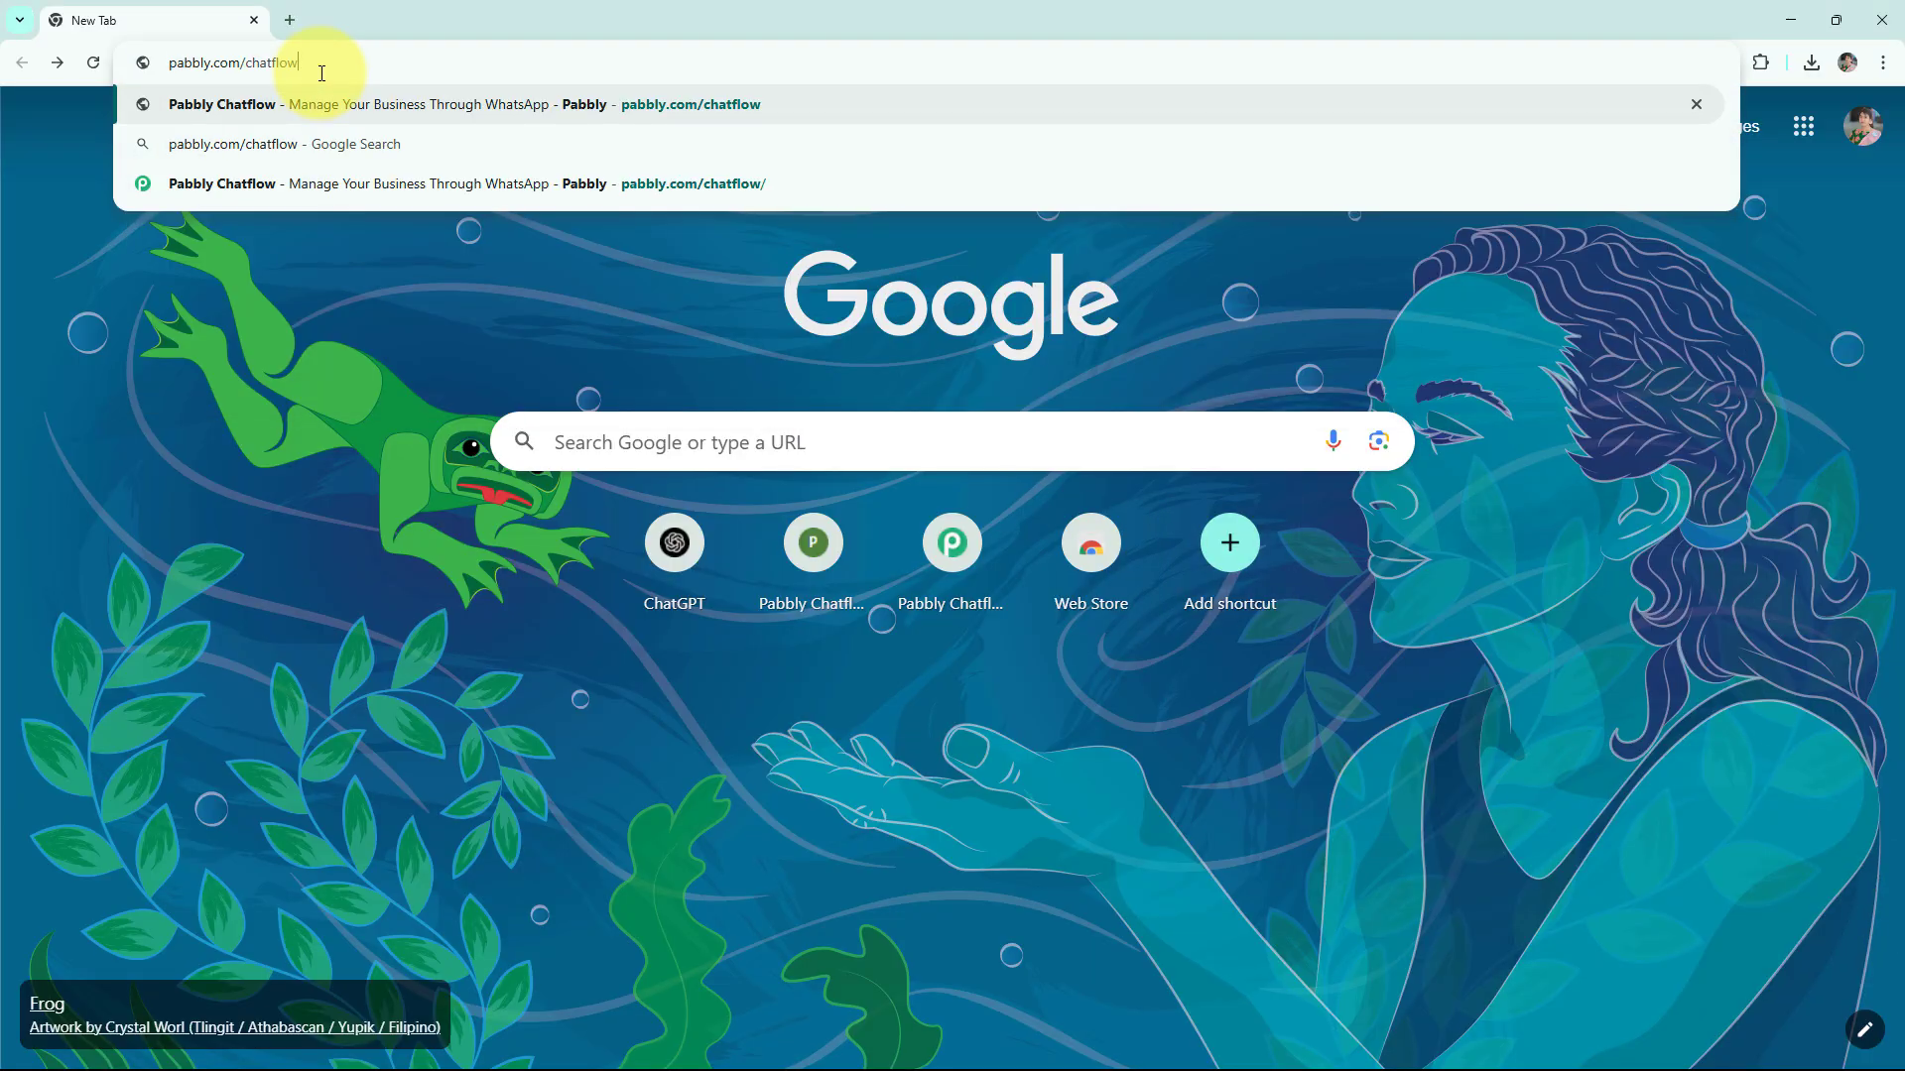
pyautogui.press('Return')
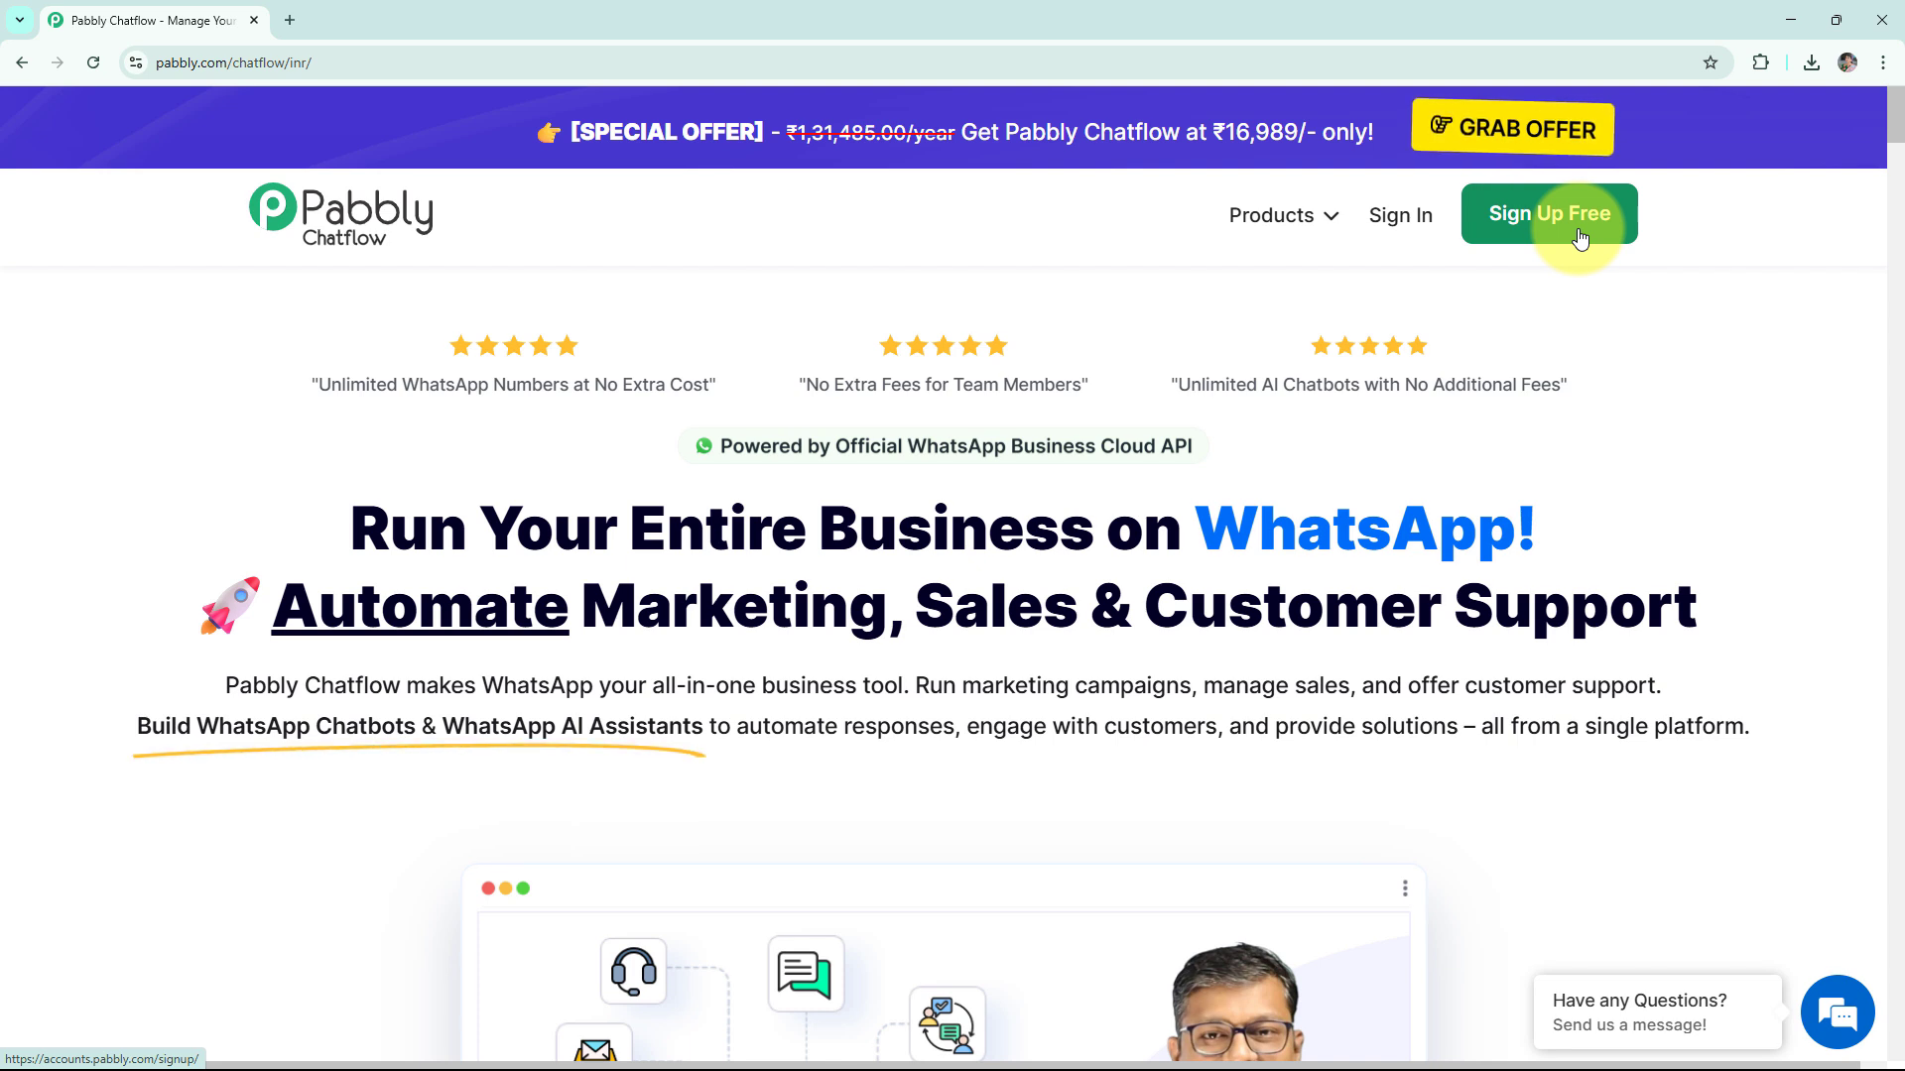
pyautogui.click(1401, 218)
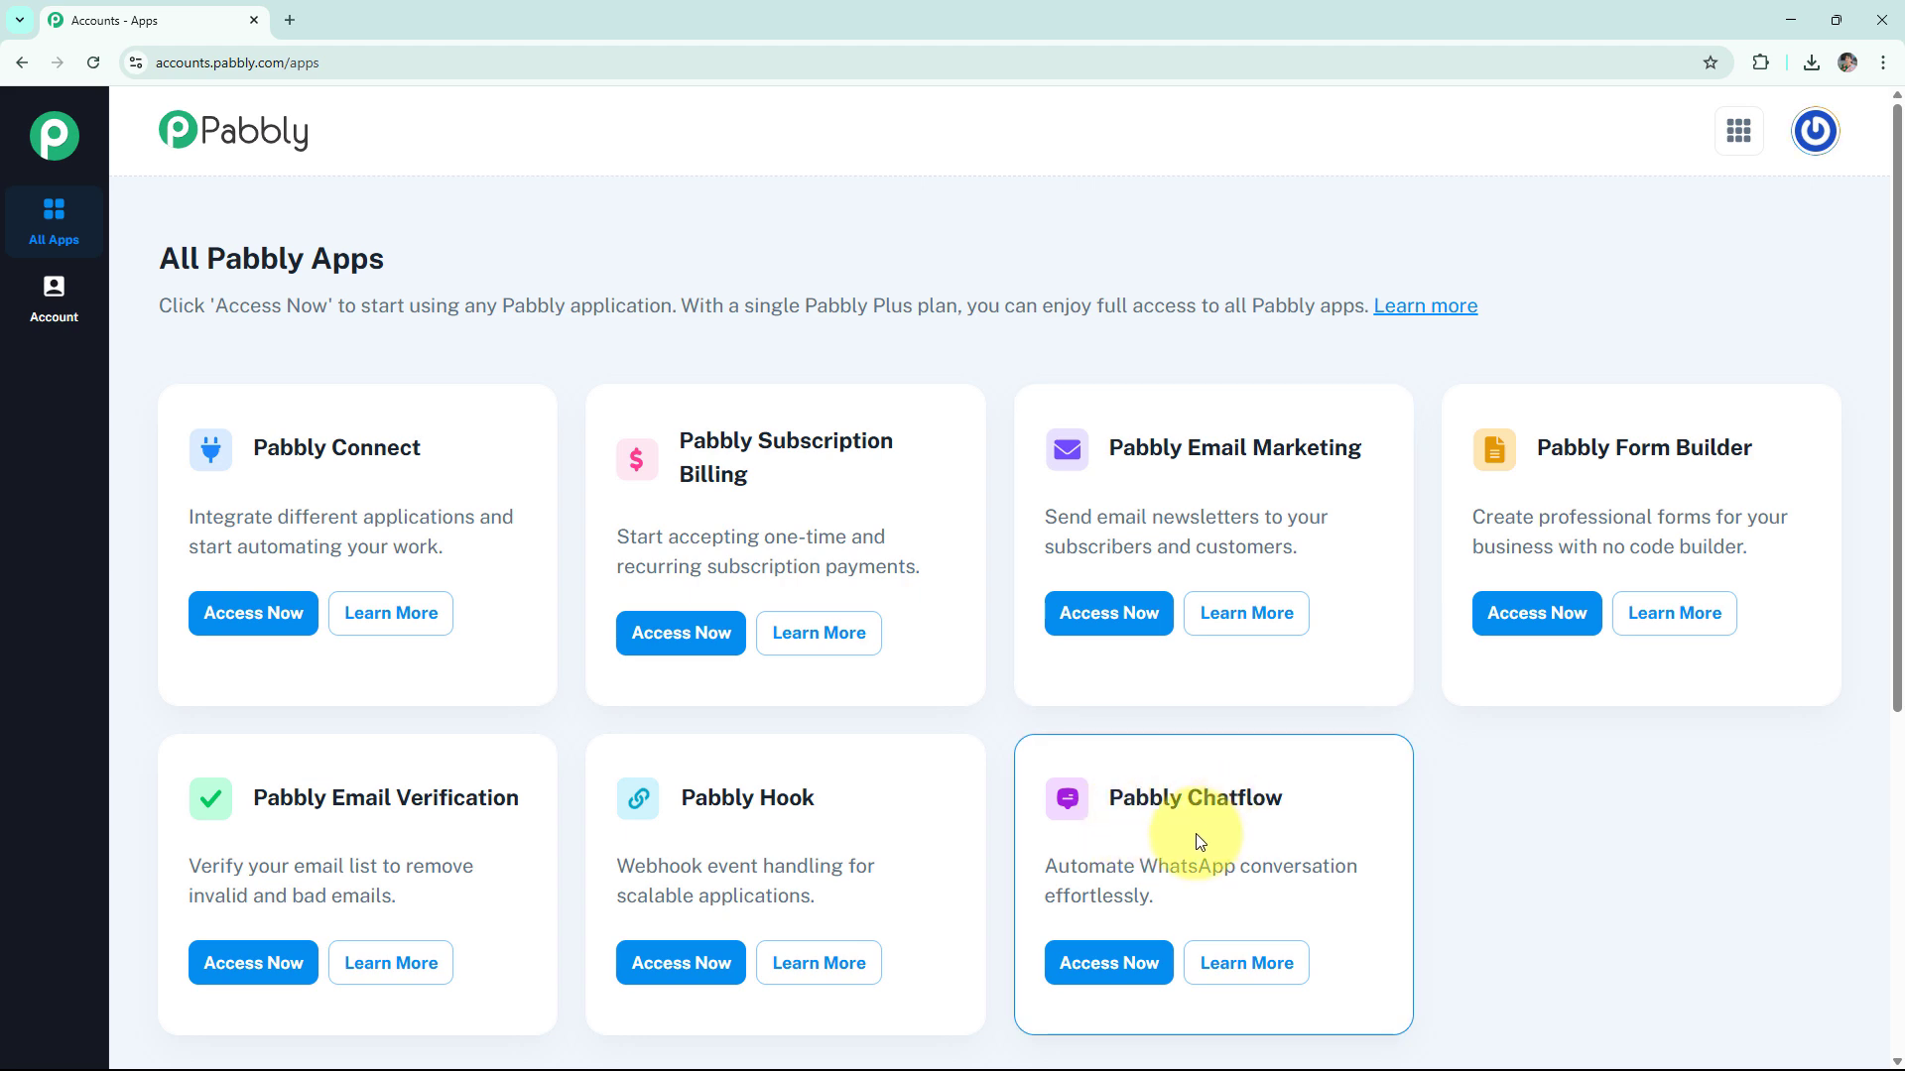
pyautogui.click(1107, 964)
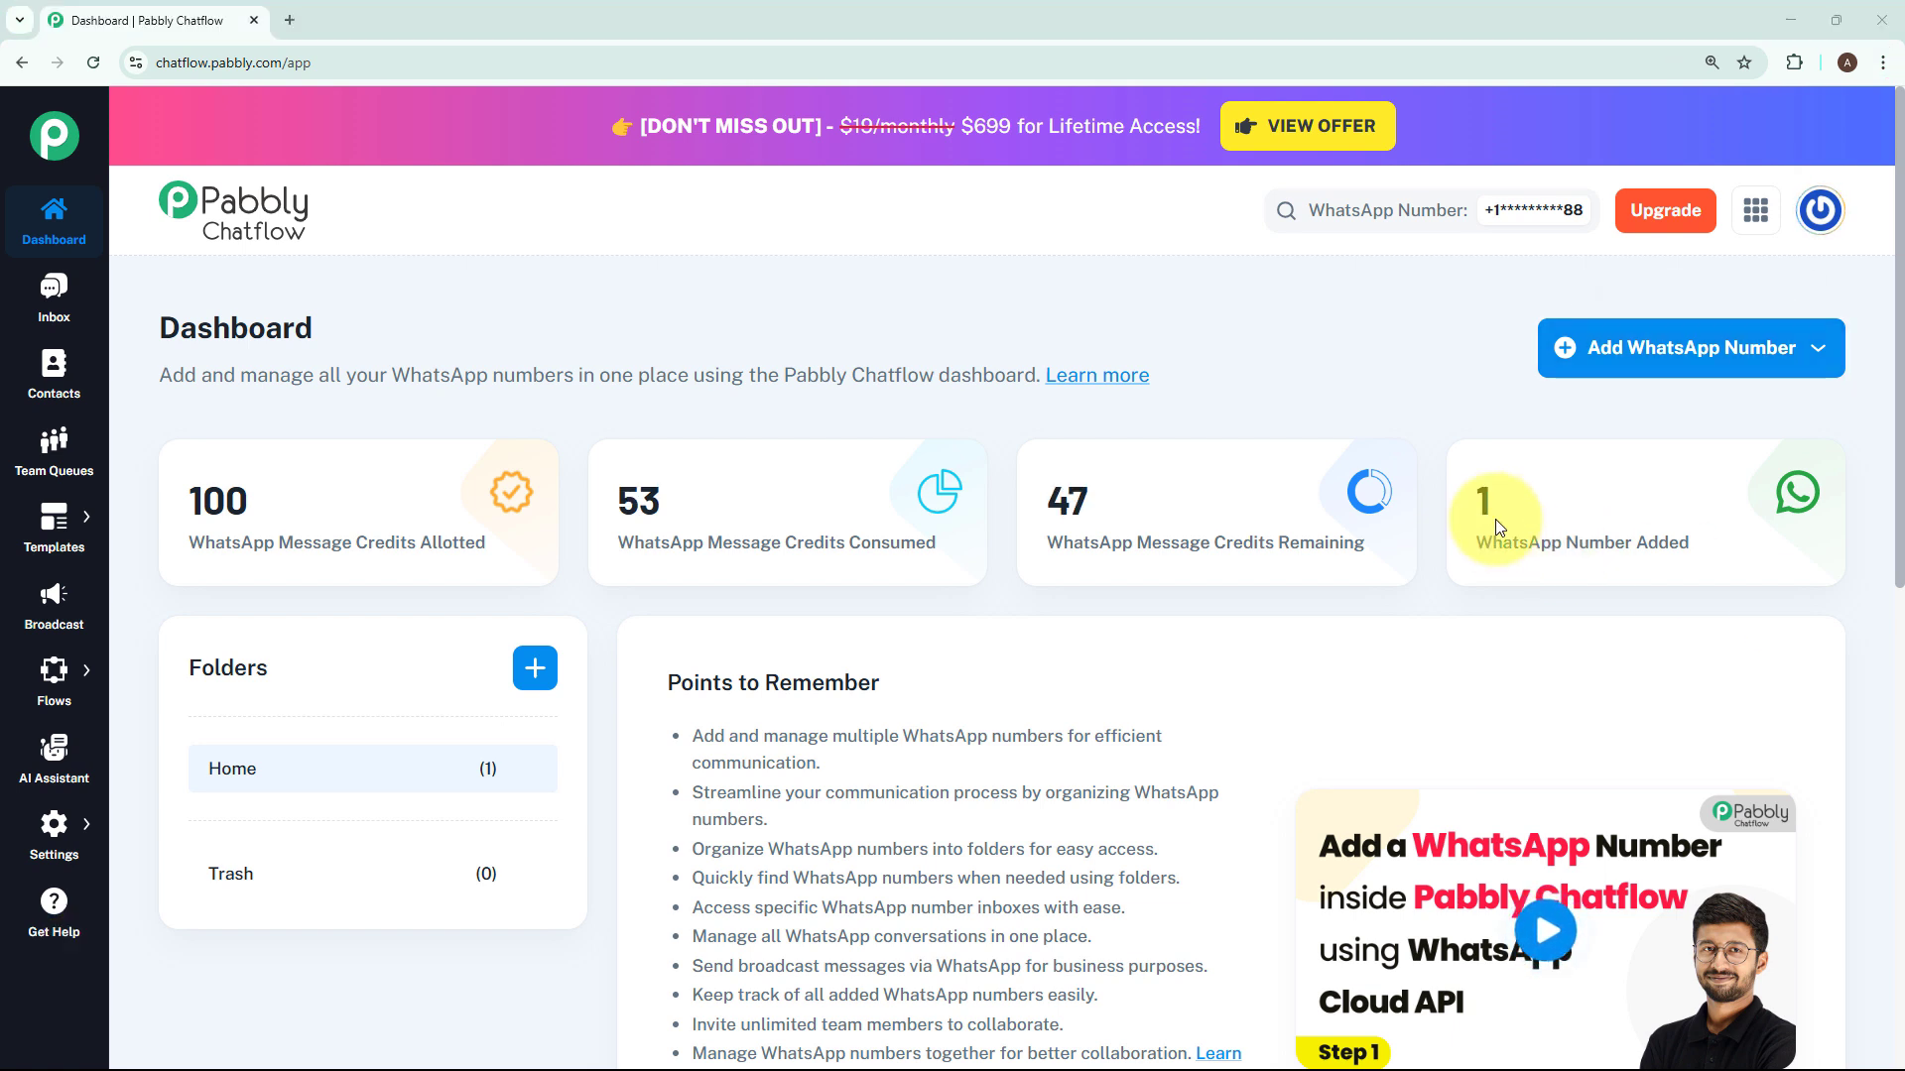
# - Examine the fields required by the manual token connection form for adding a WhatsApp number, and close the form
pyautogui.click(1613, 365)
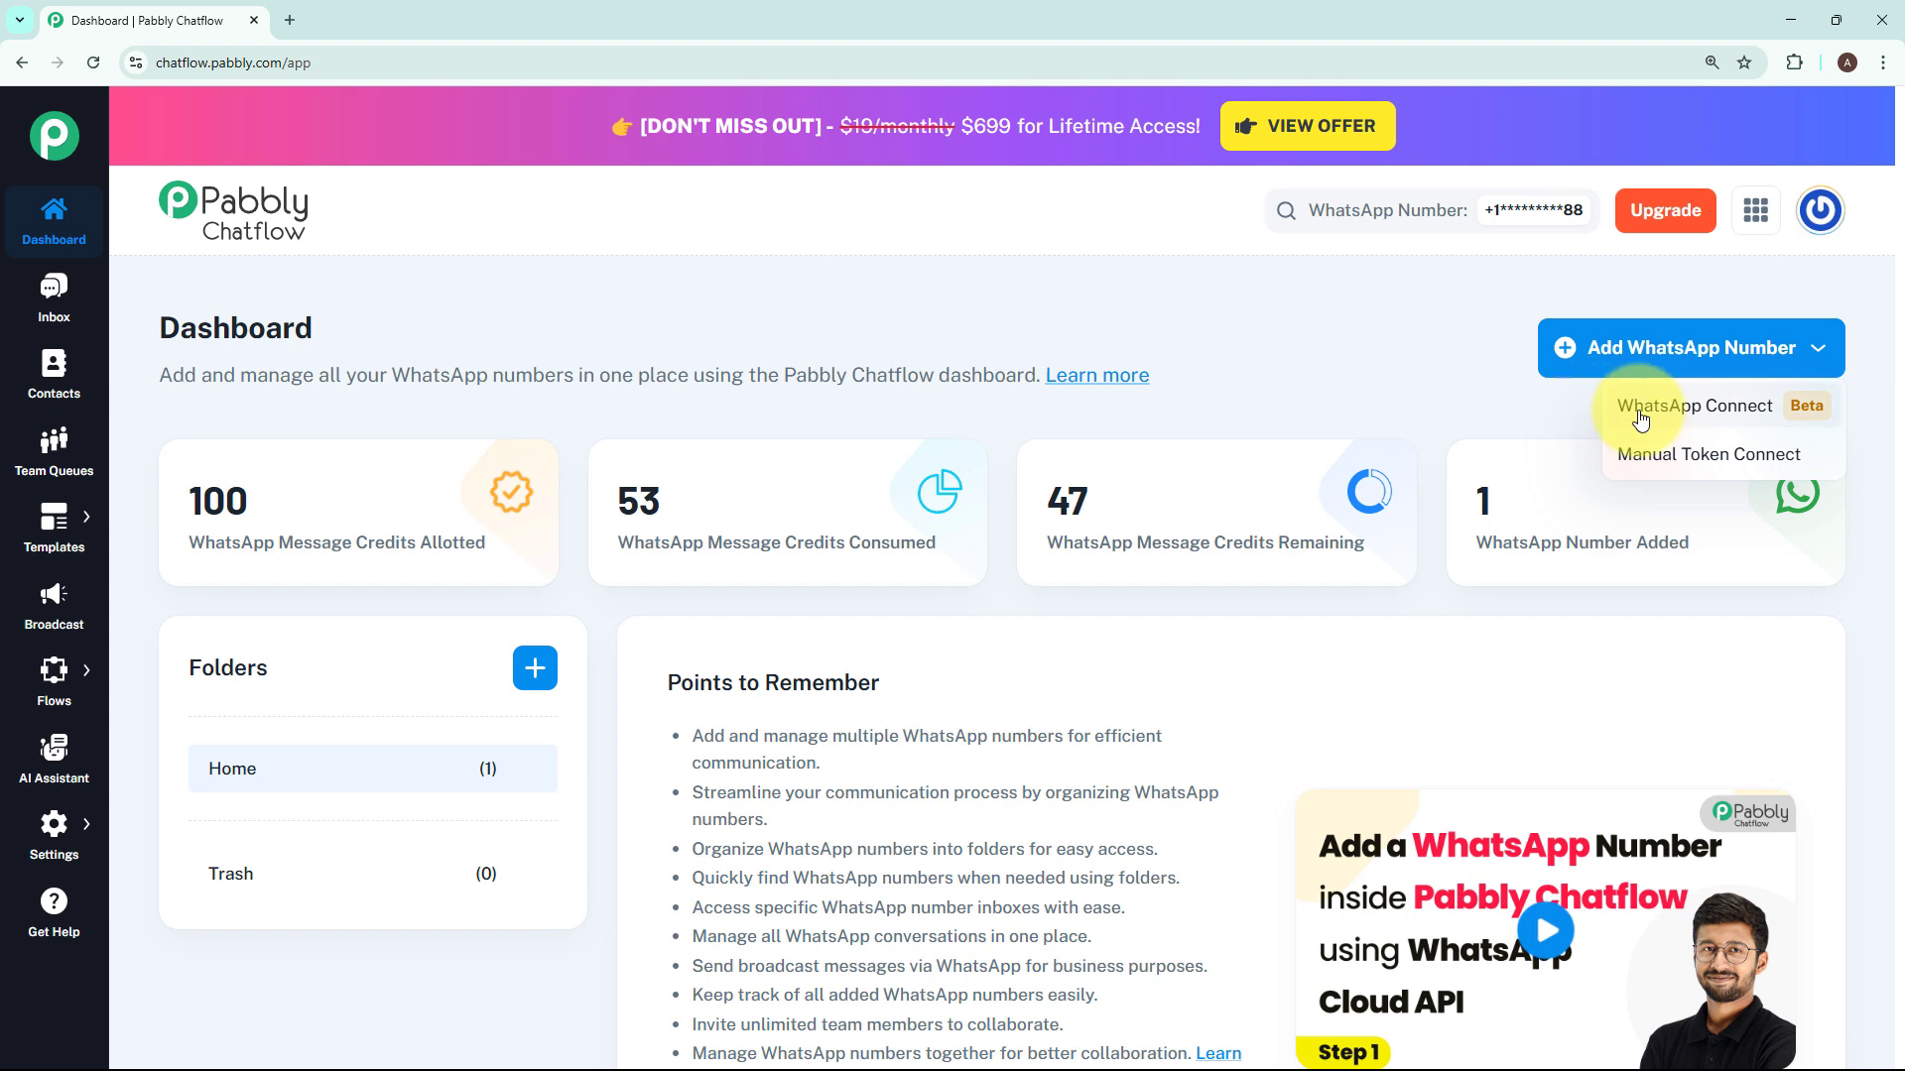
pyautogui.click(1662, 463)
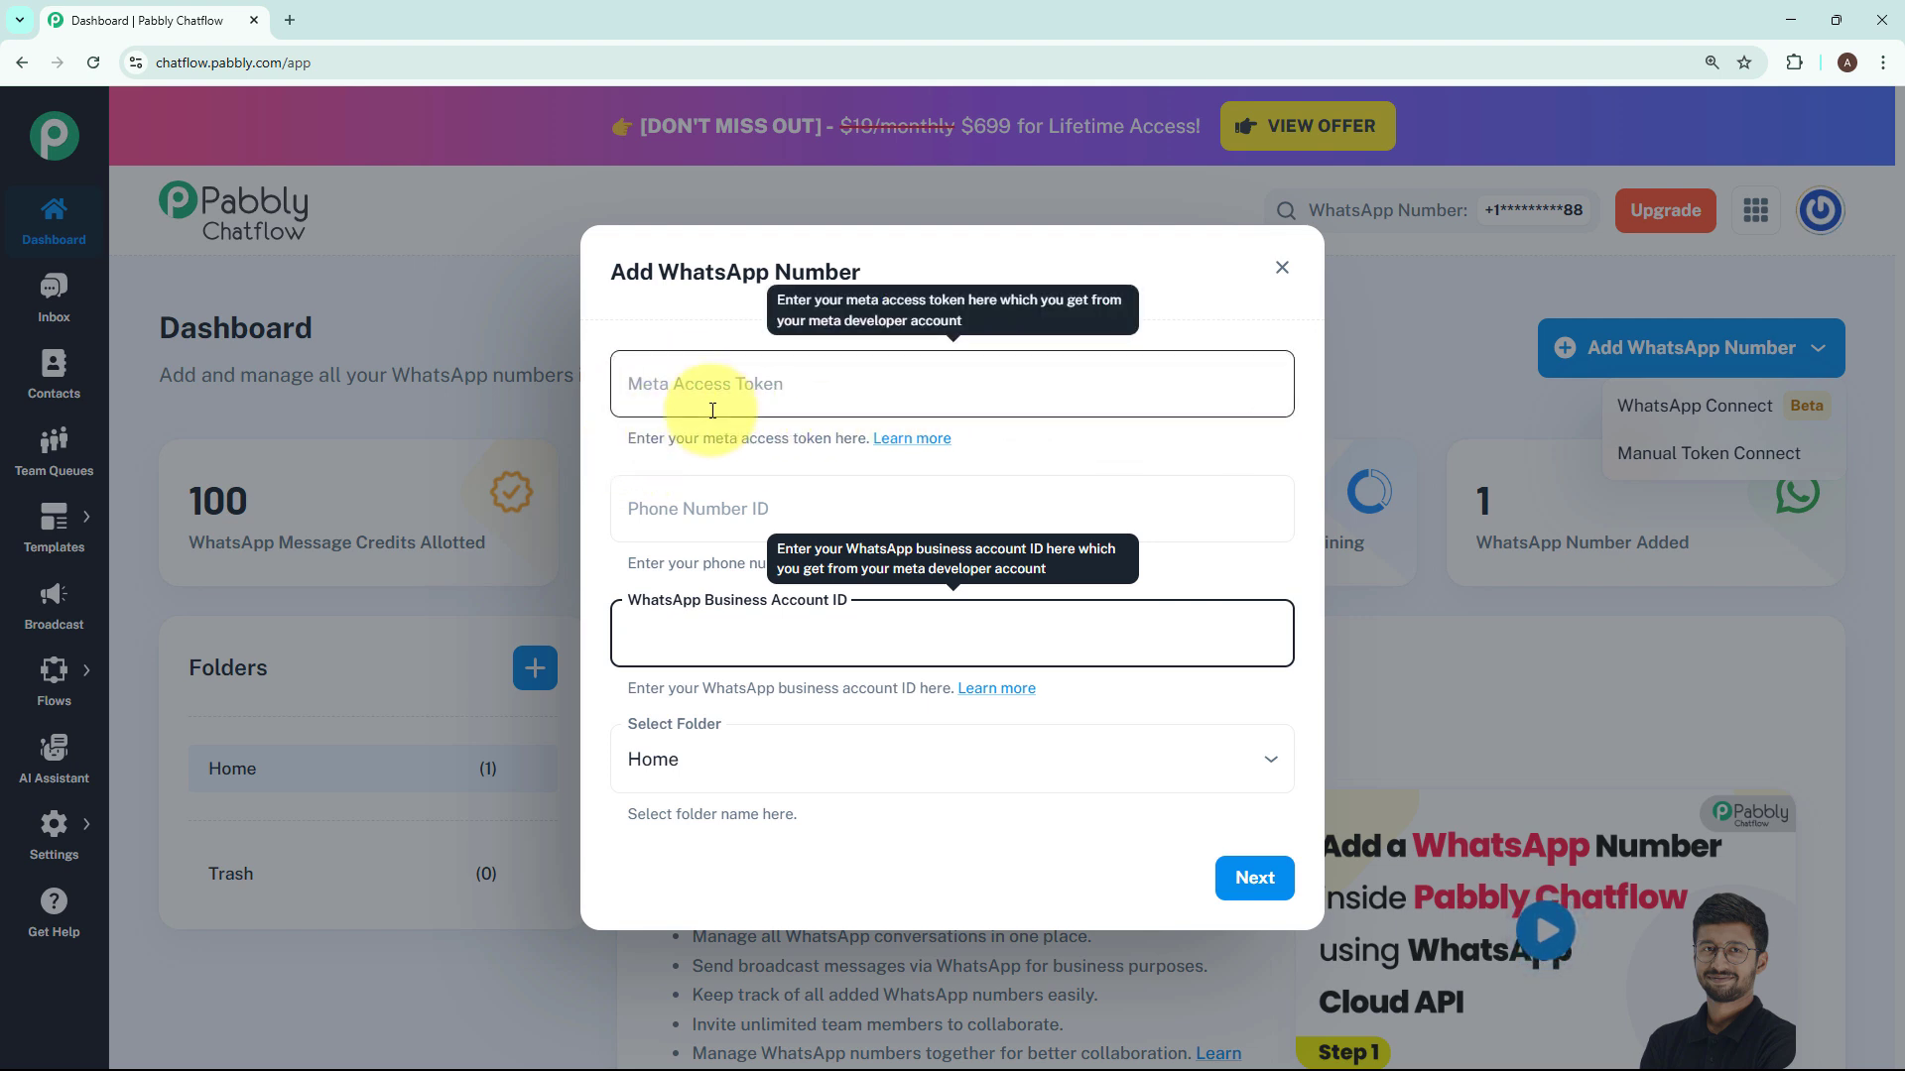
pyautogui.click(1134, 441)
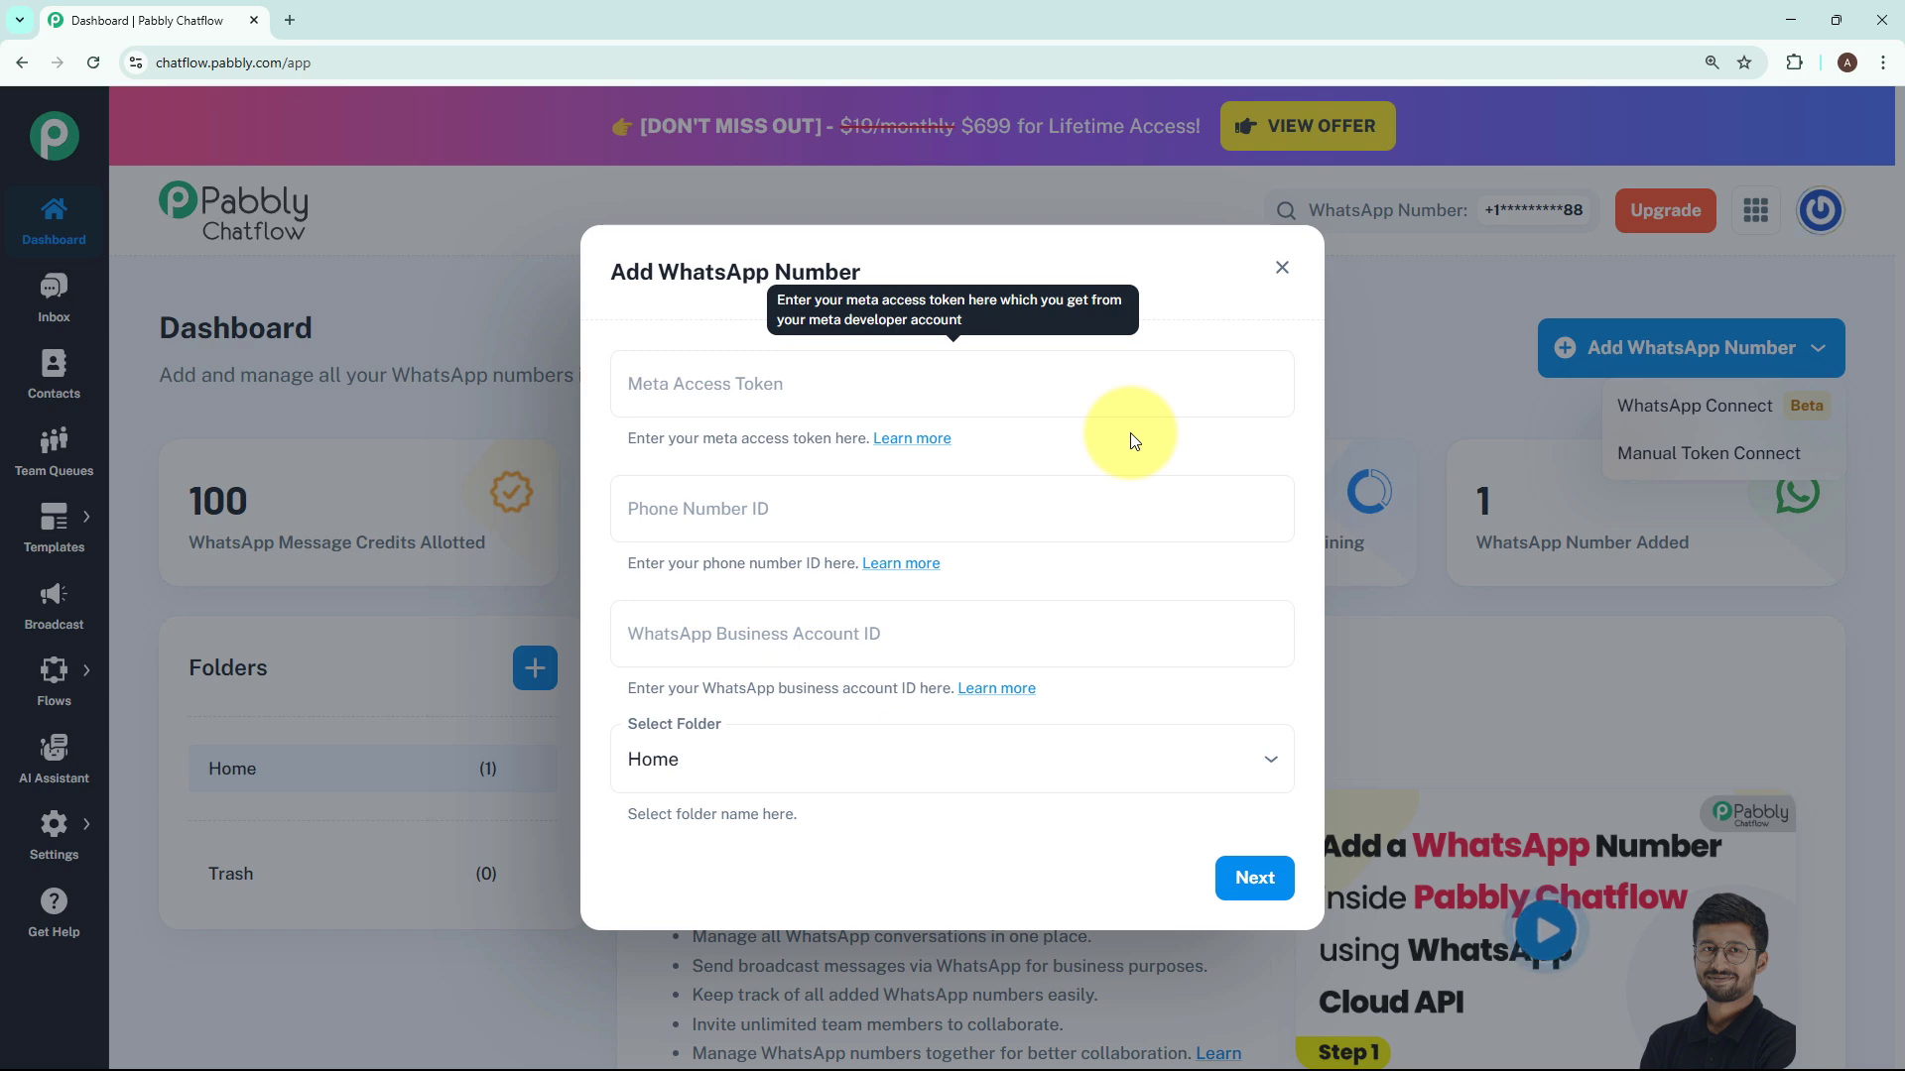
pyautogui.click(906, 382)
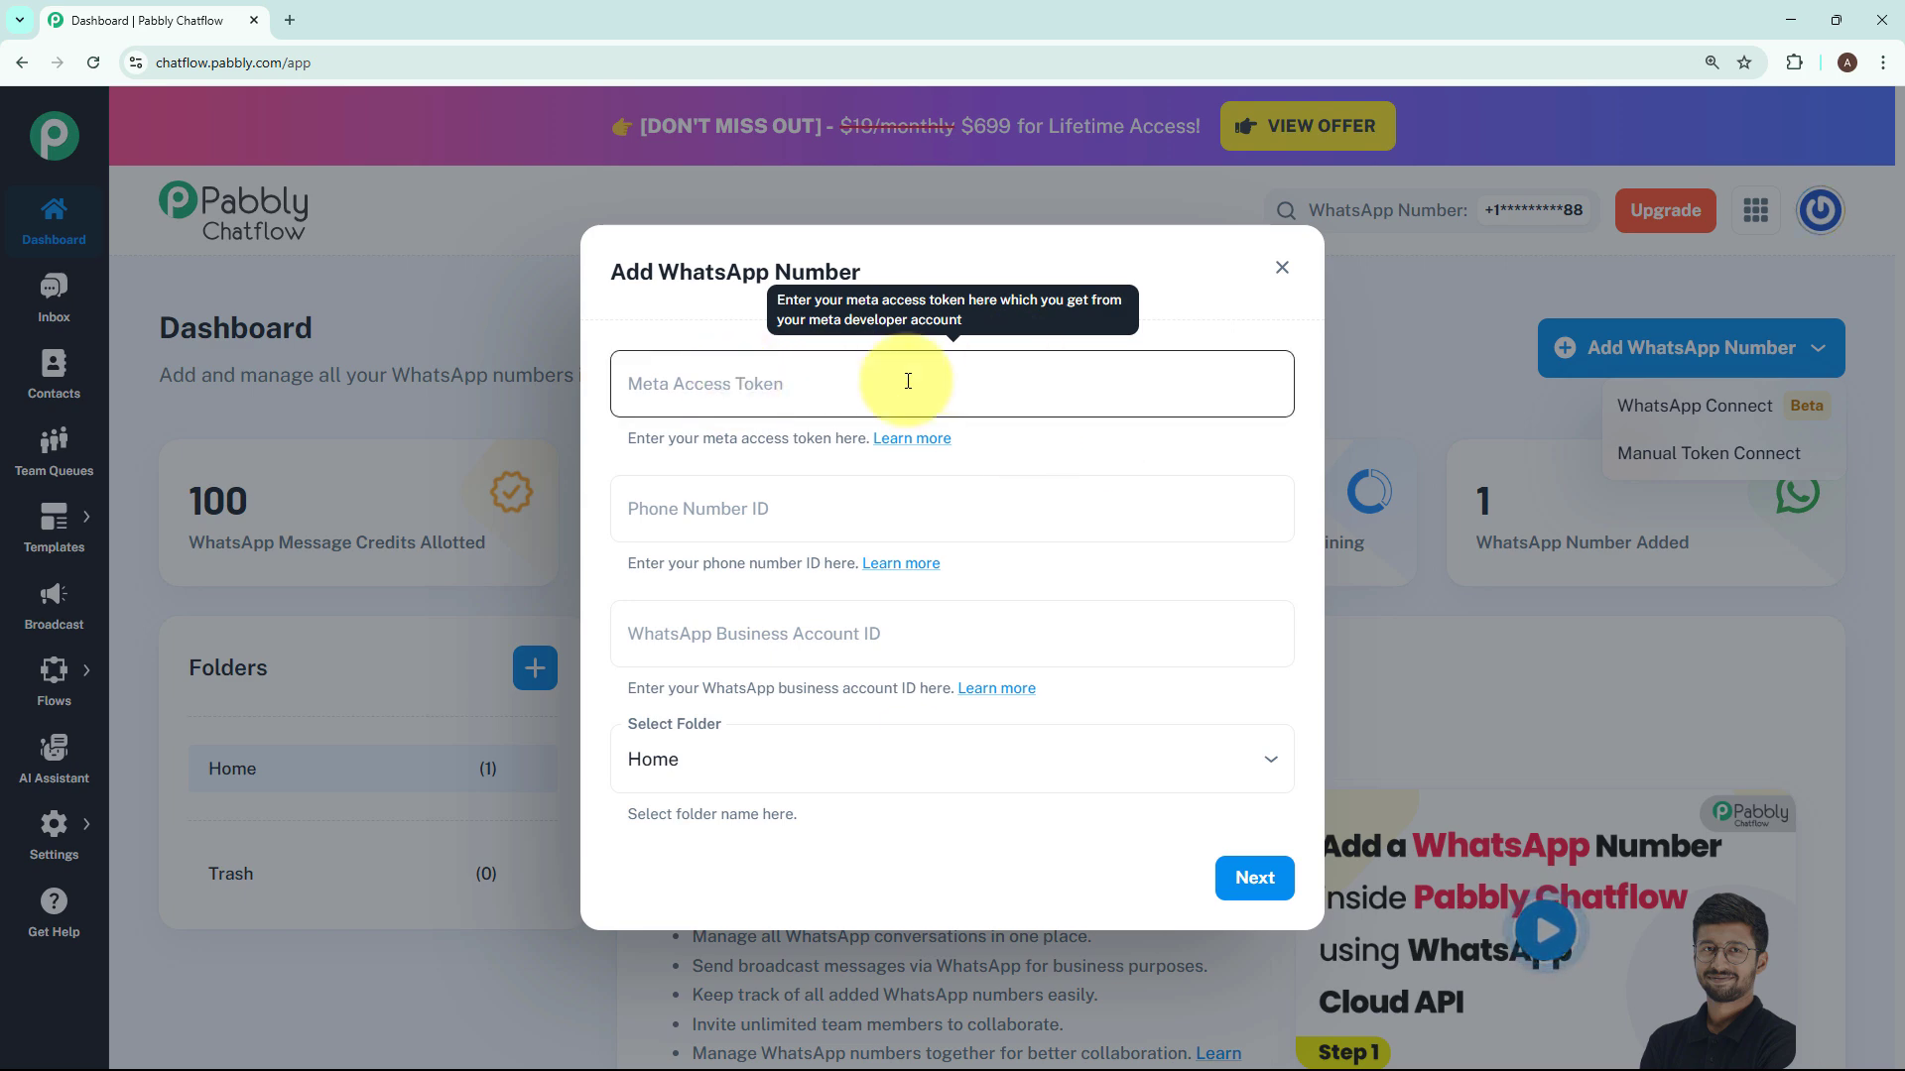
pyautogui.click(419, 444)
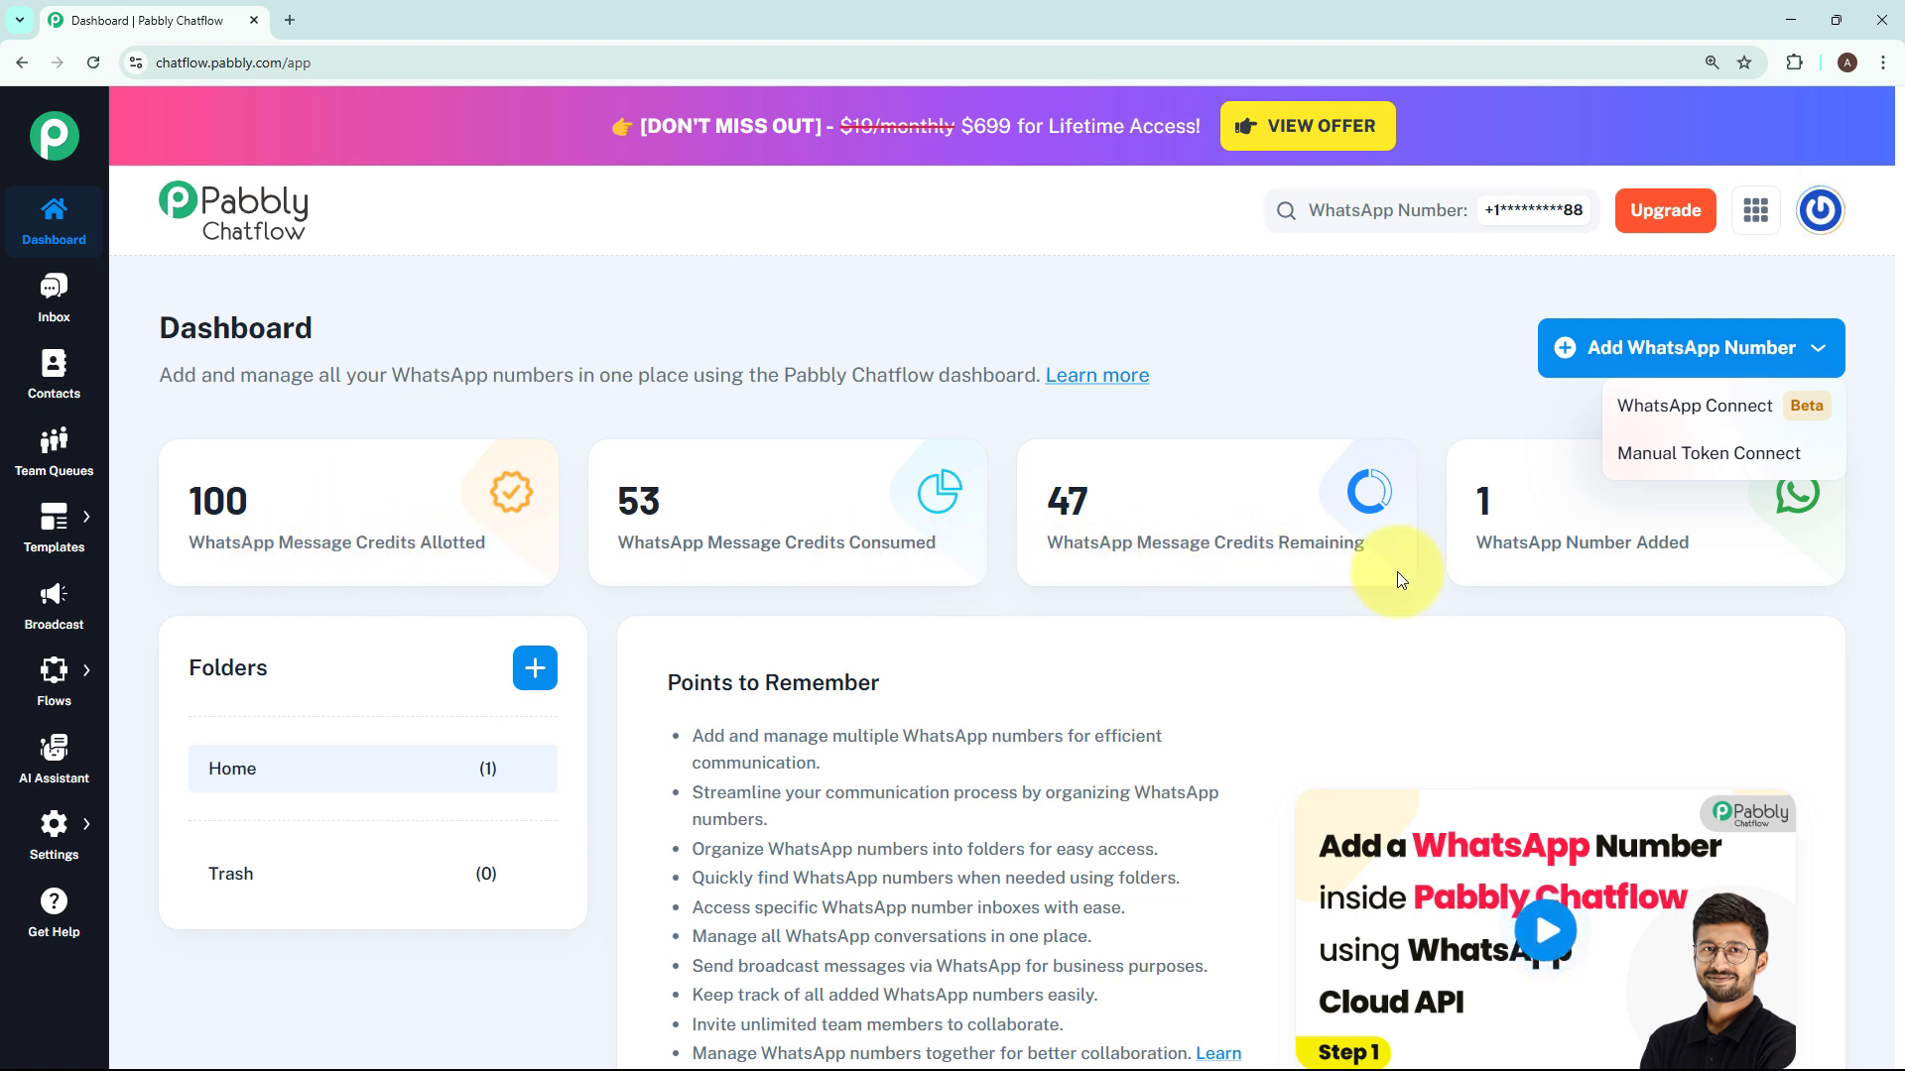
pyautogui.click(1503, 576)
pyautogui.moveTo(1693, 556)
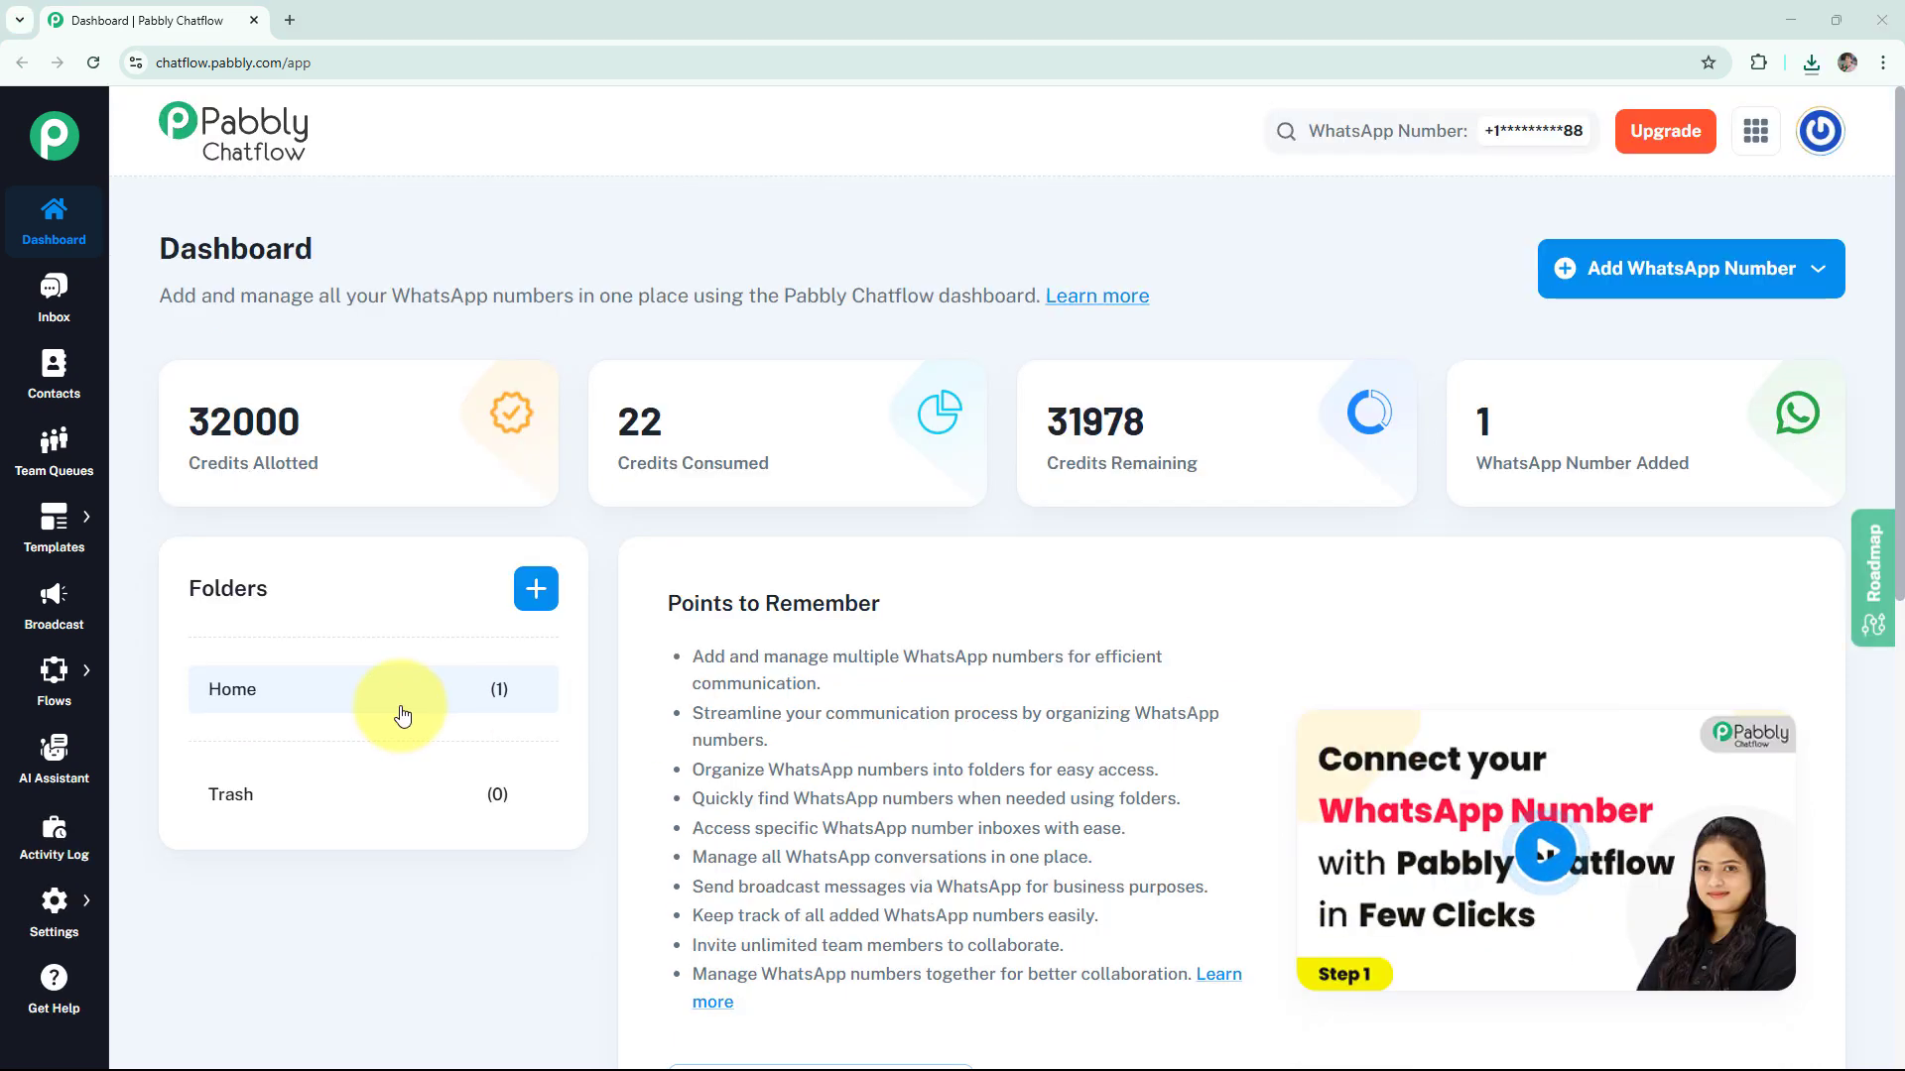
# - Create a new AI assistant named "Telecommunication Service Assistant"
pyautogui.click(54, 785)
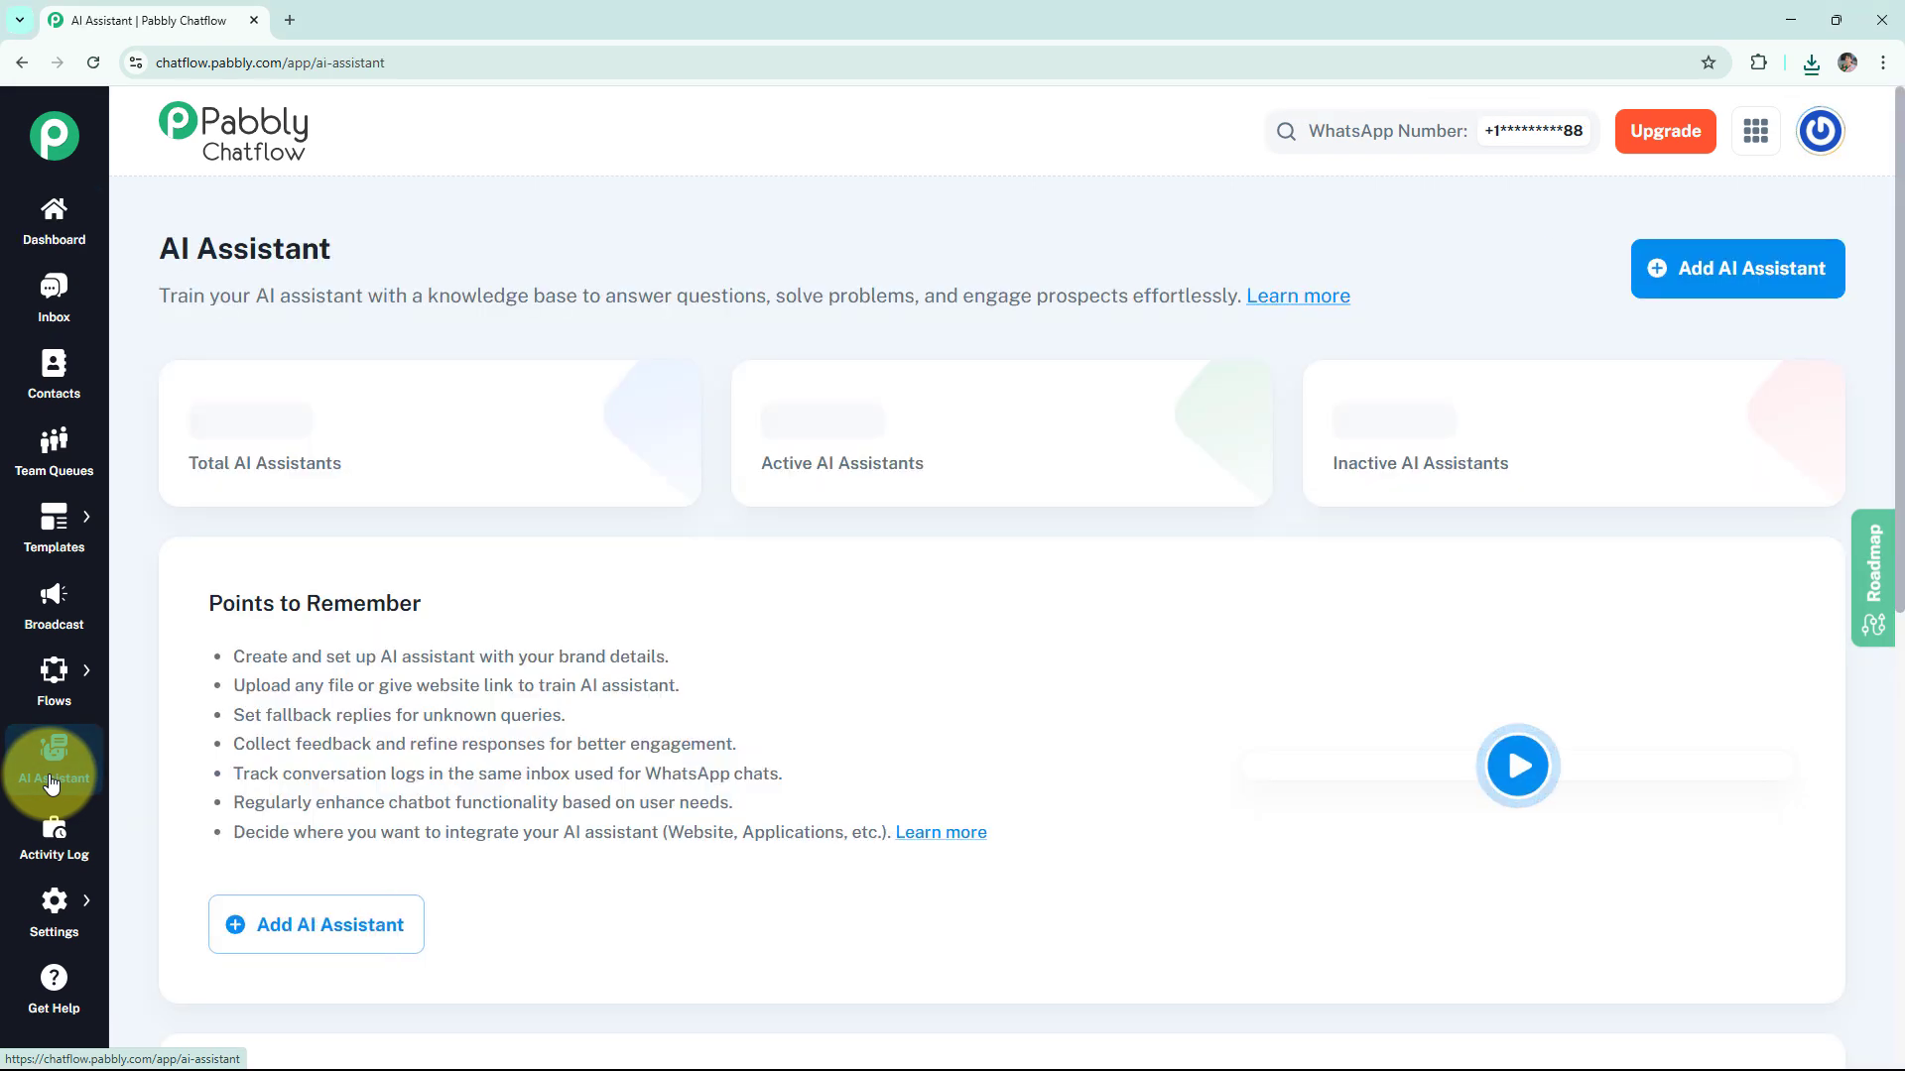
pyautogui.click(1680, 264)
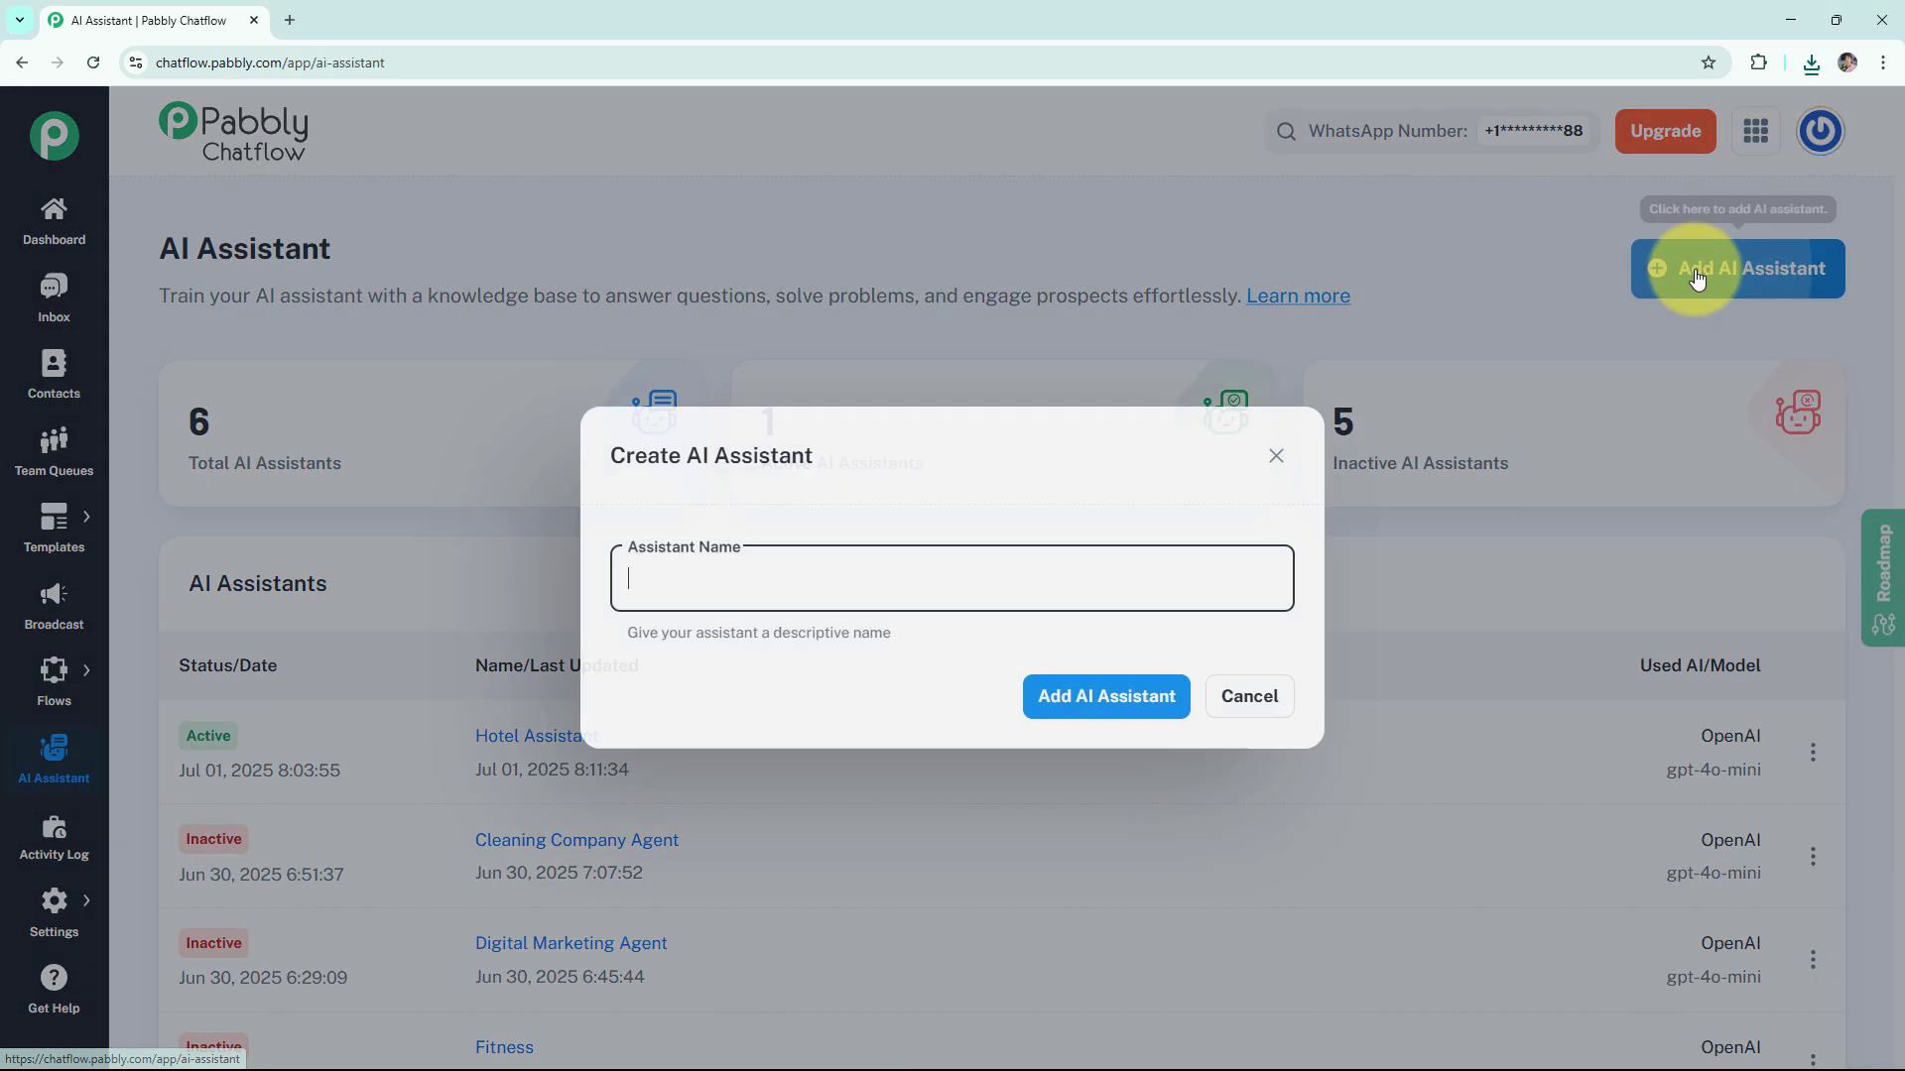
pyautogui.click(744, 594)
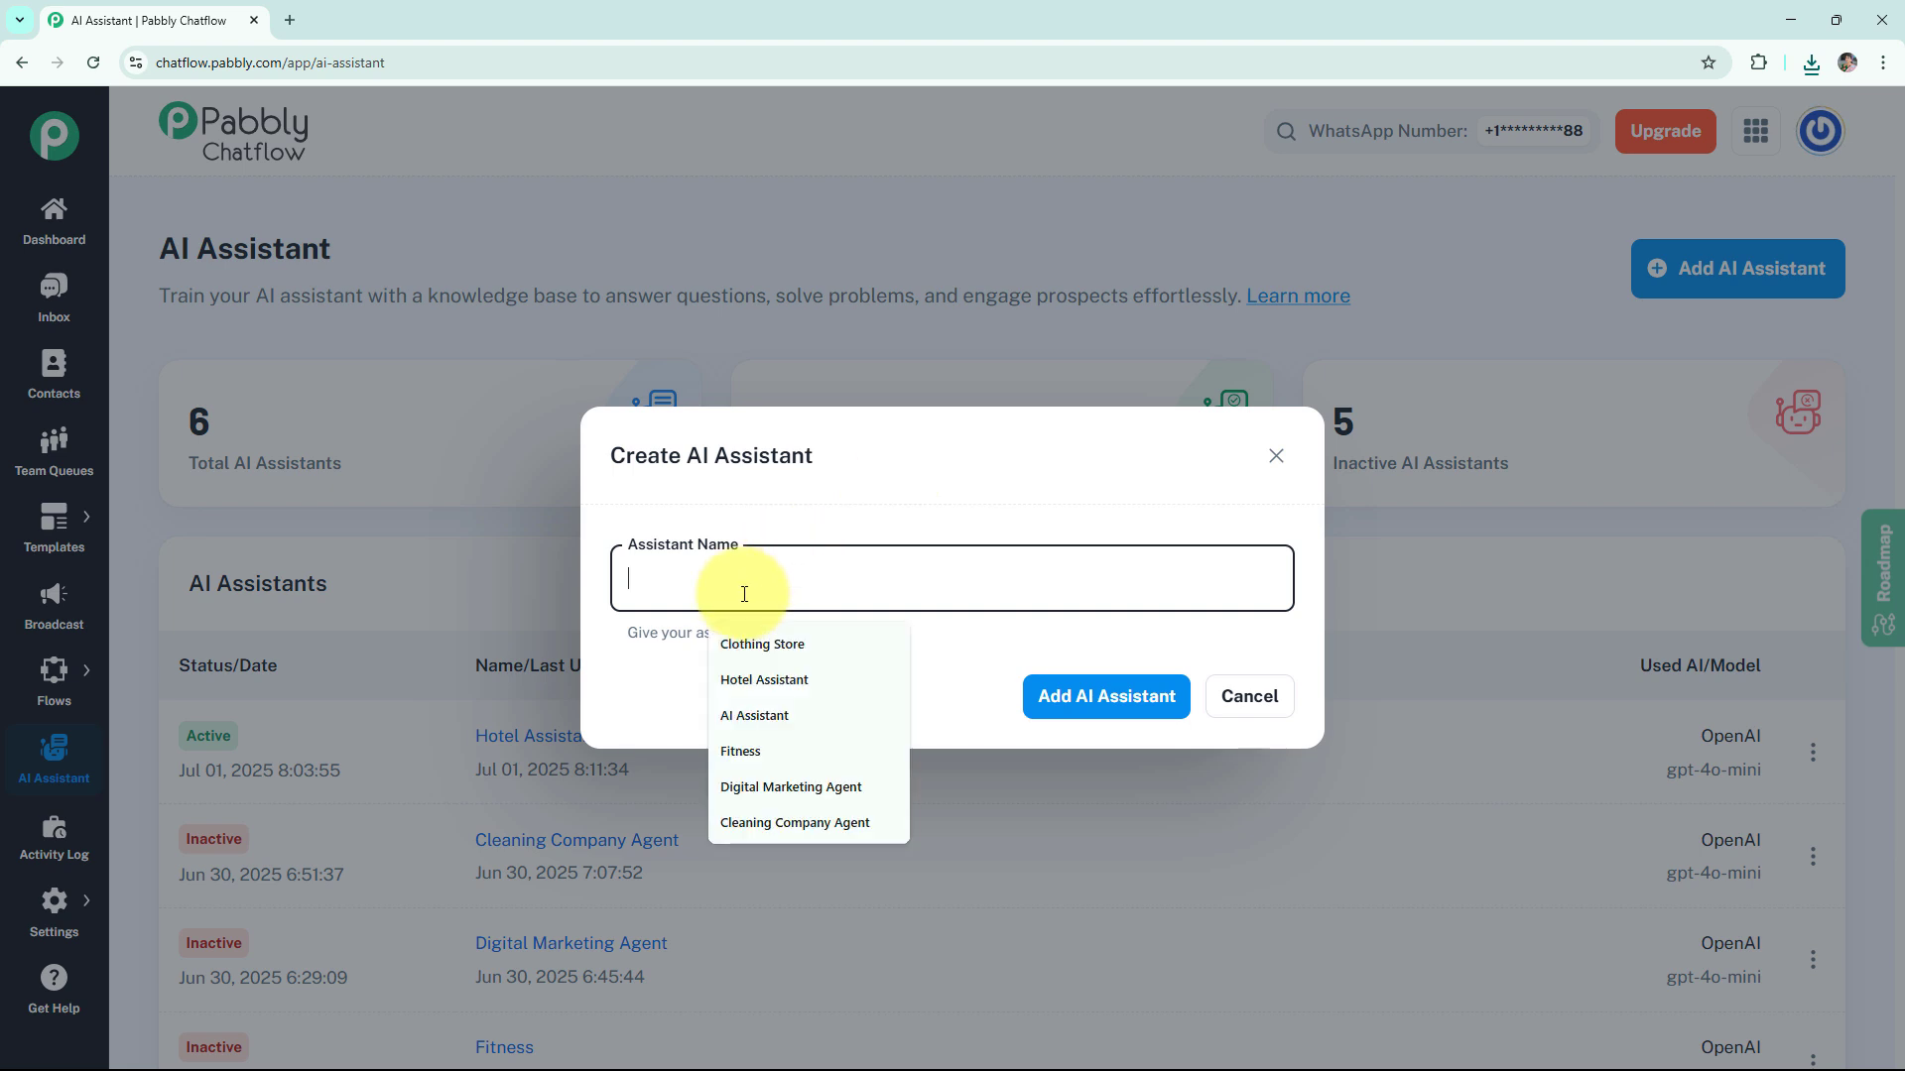
pyautogui.write('Telecommunication Service Assistant')
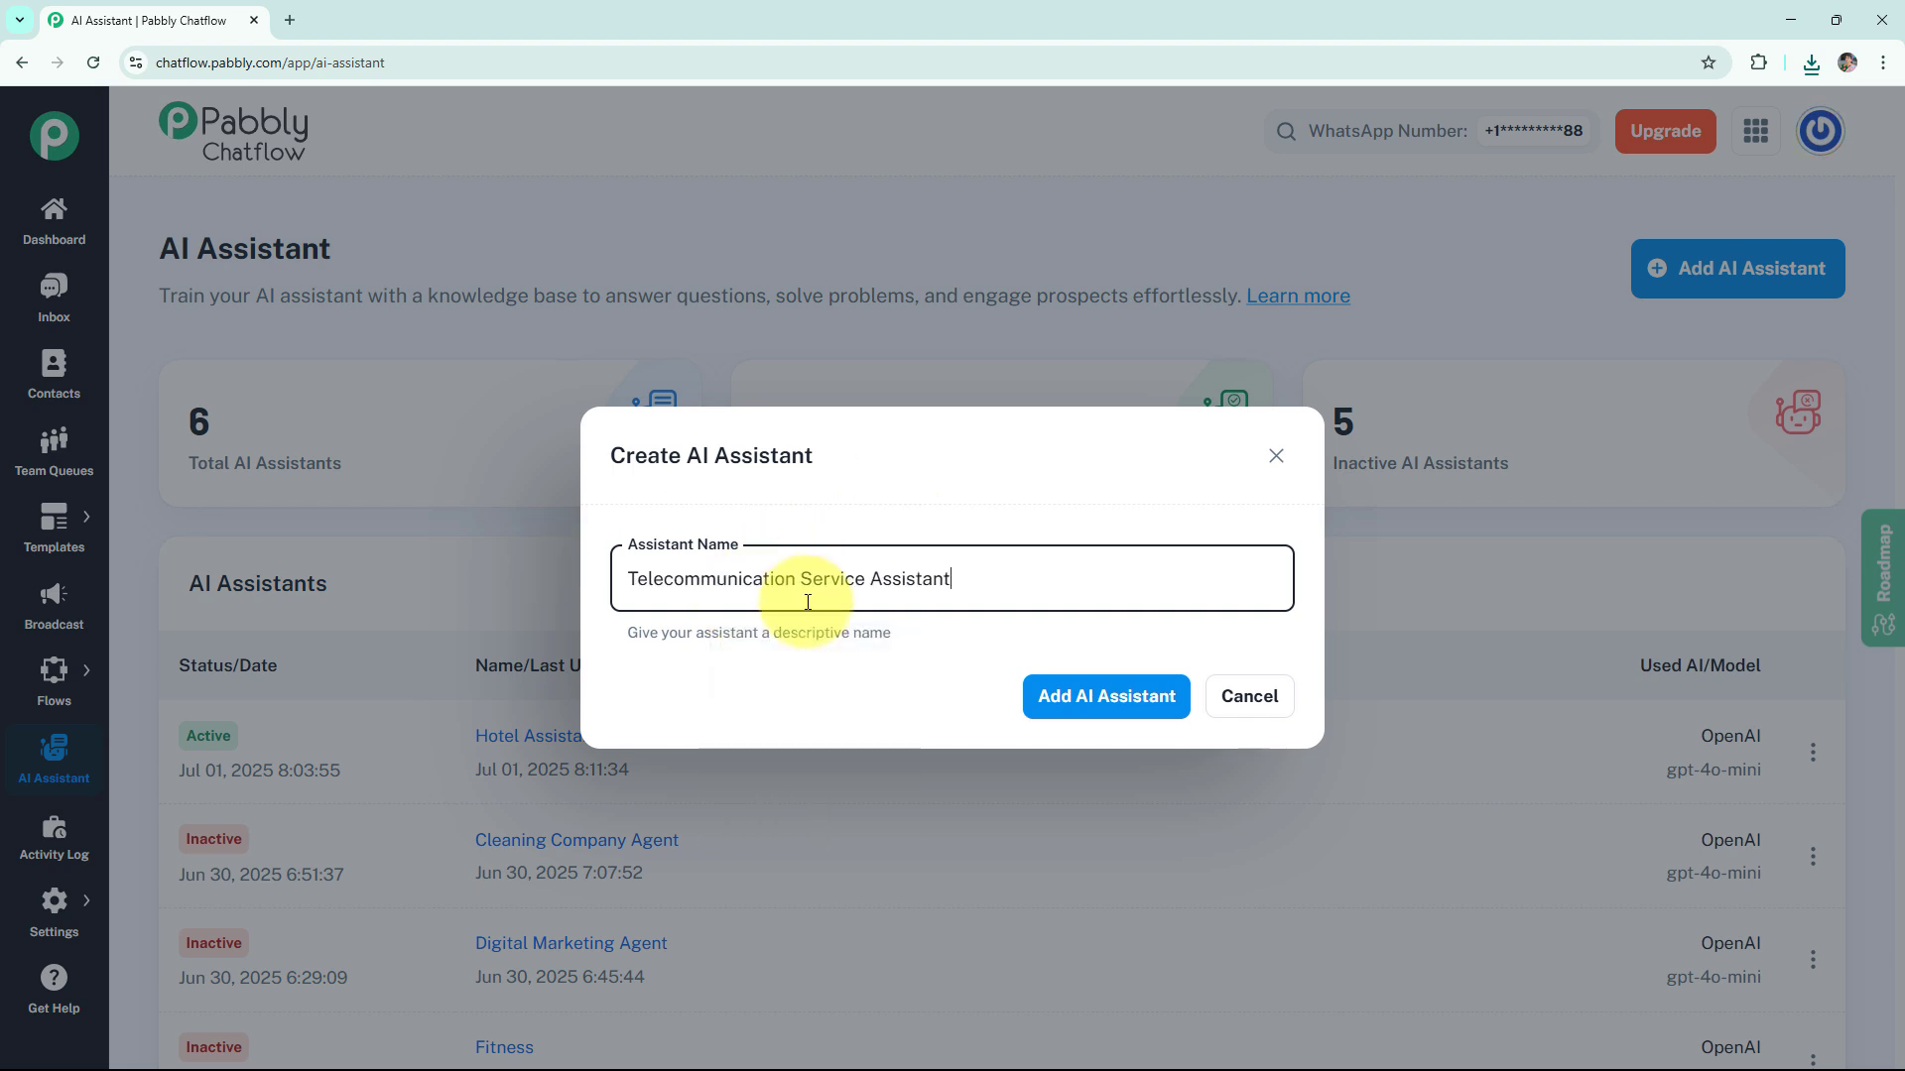
pyautogui.click(1100, 707)
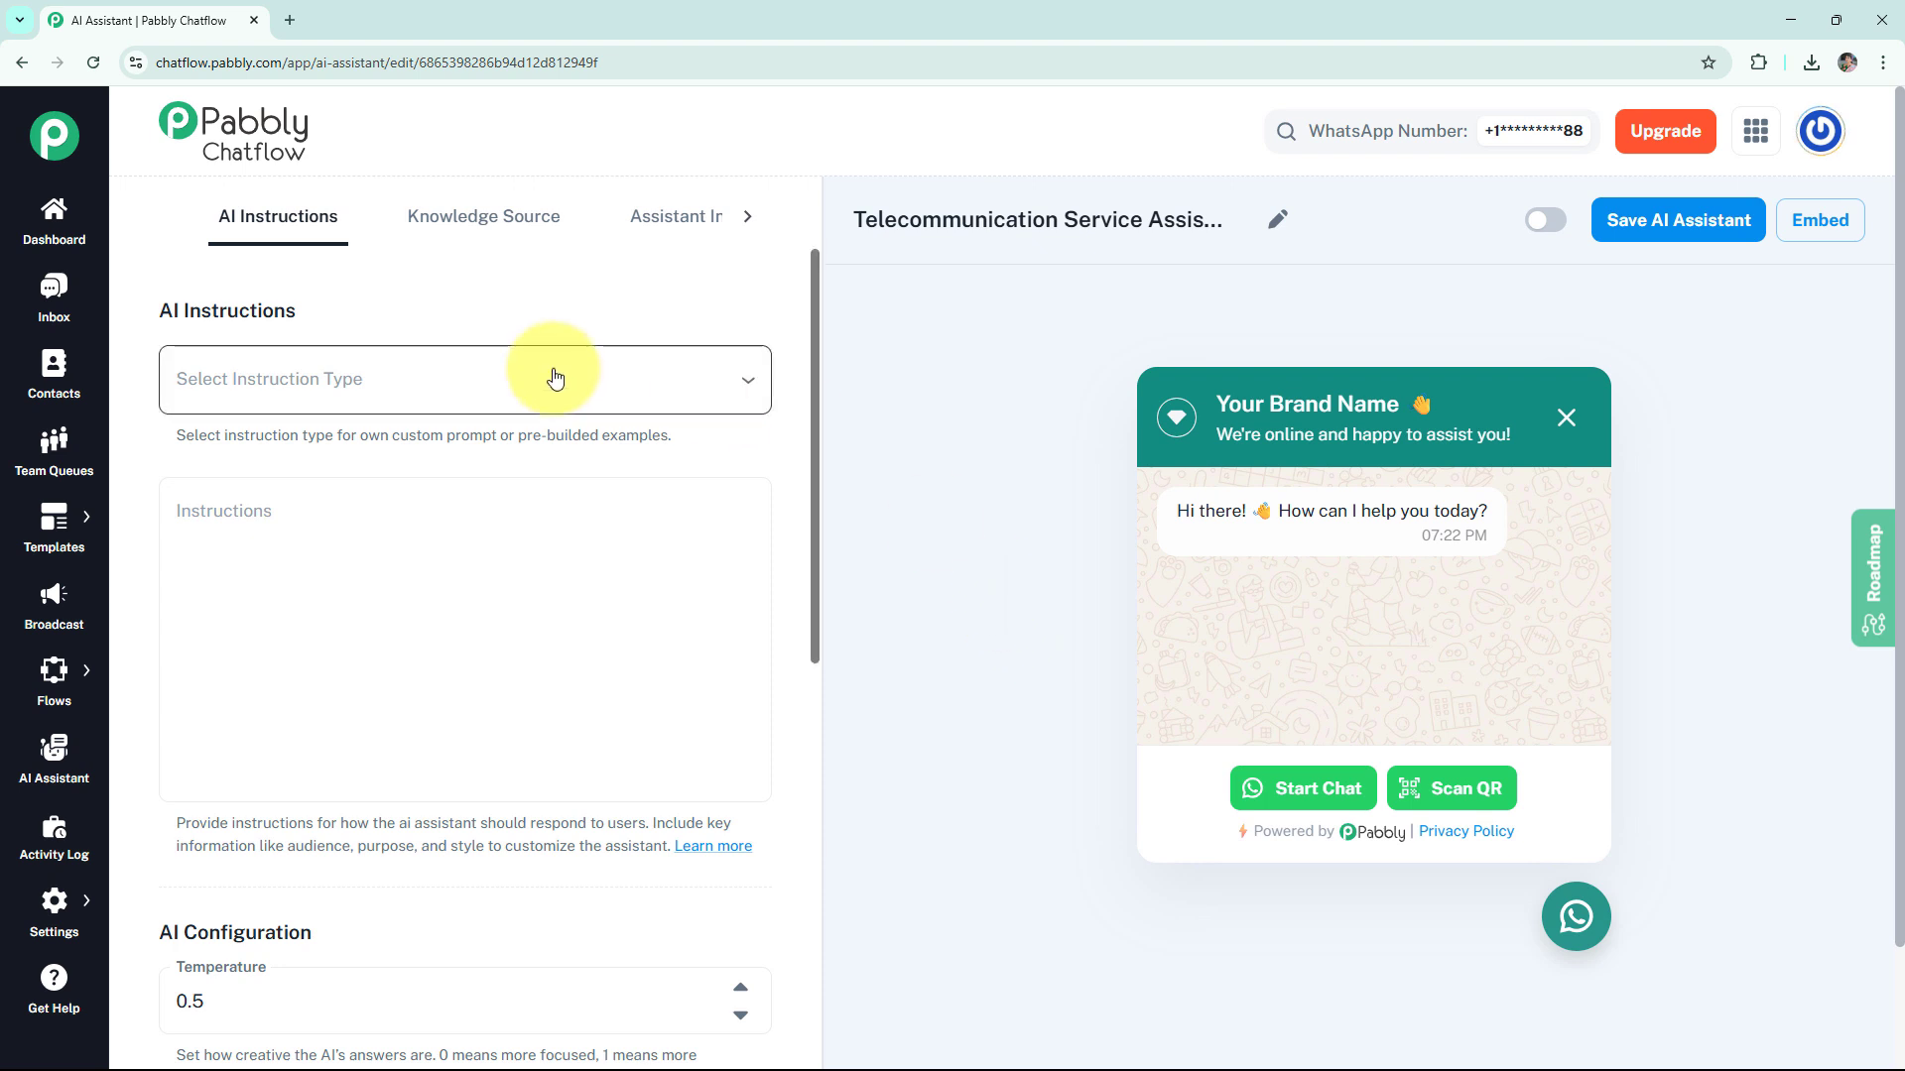
# - Set the assistant's instruction type to the AI Agent example and review the prefilled instructions
pyautogui.click(528, 390)
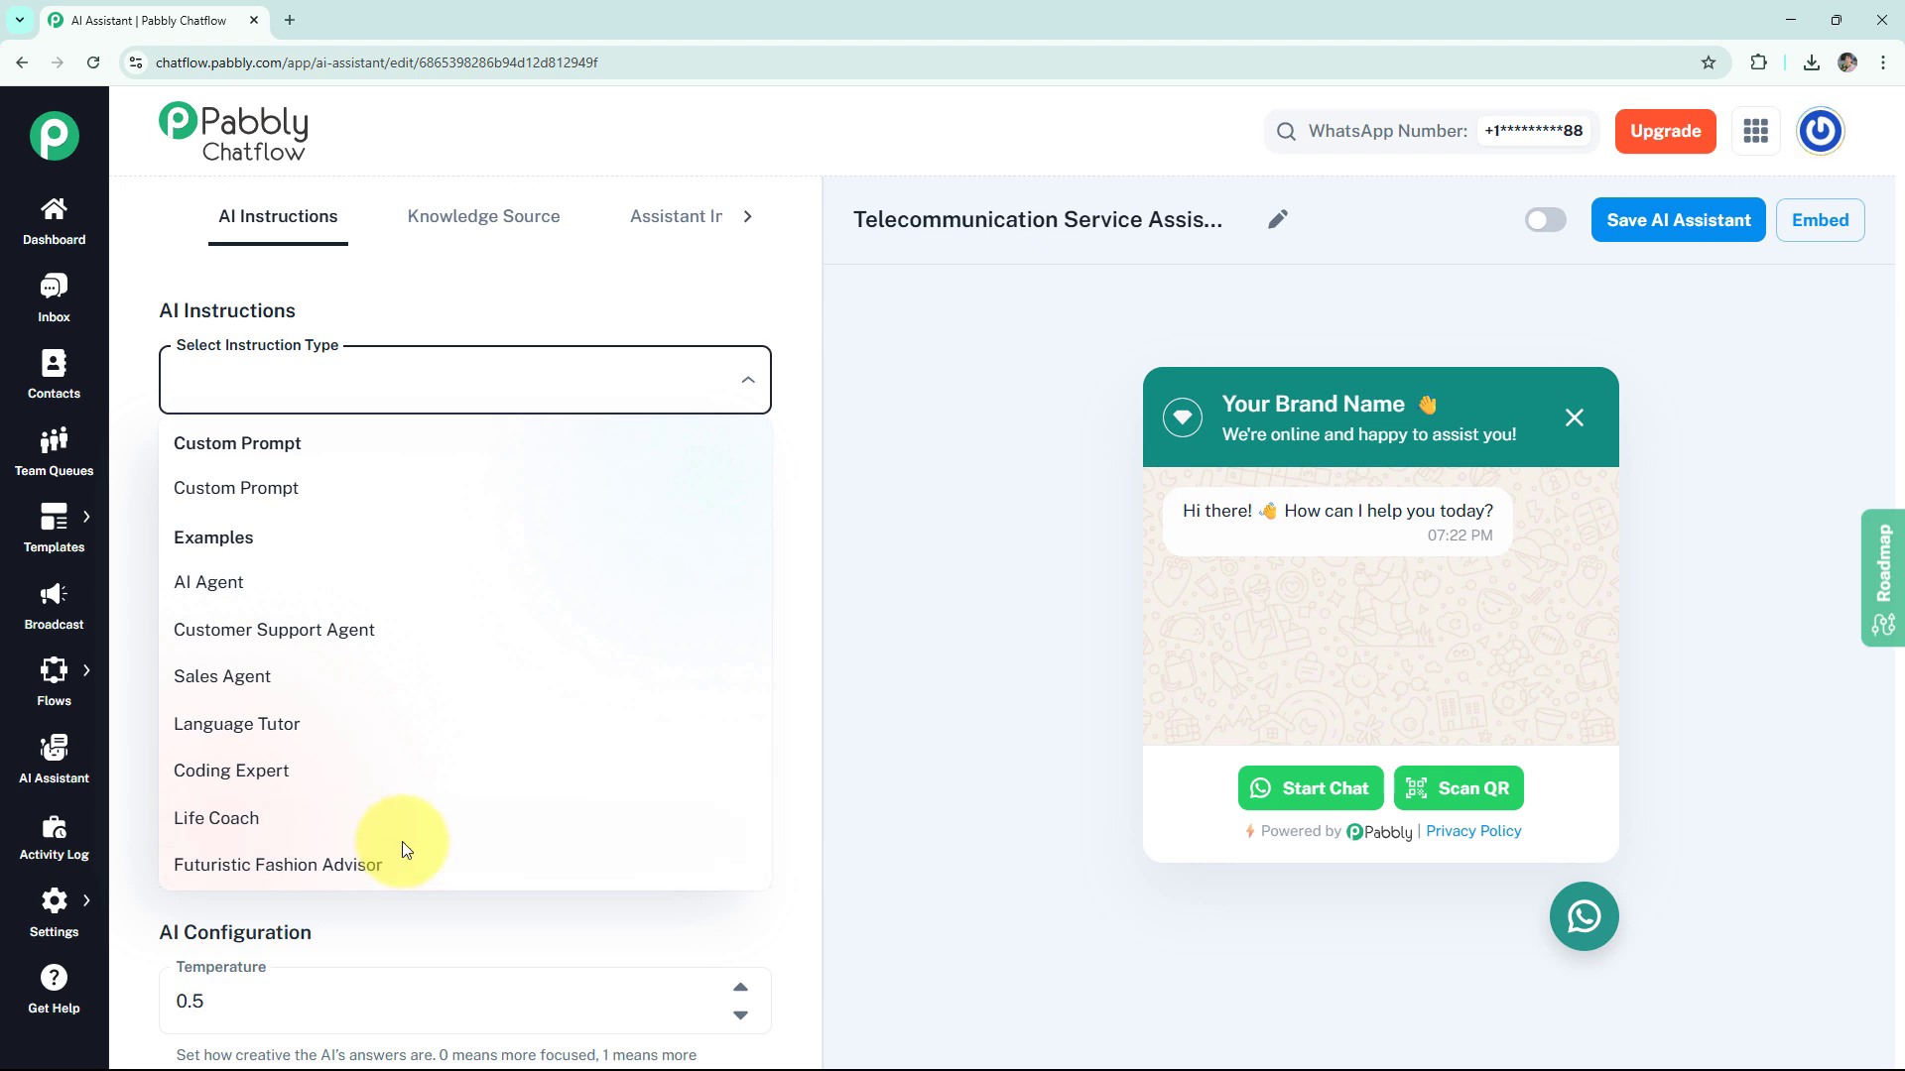
pyautogui.click(286, 592)
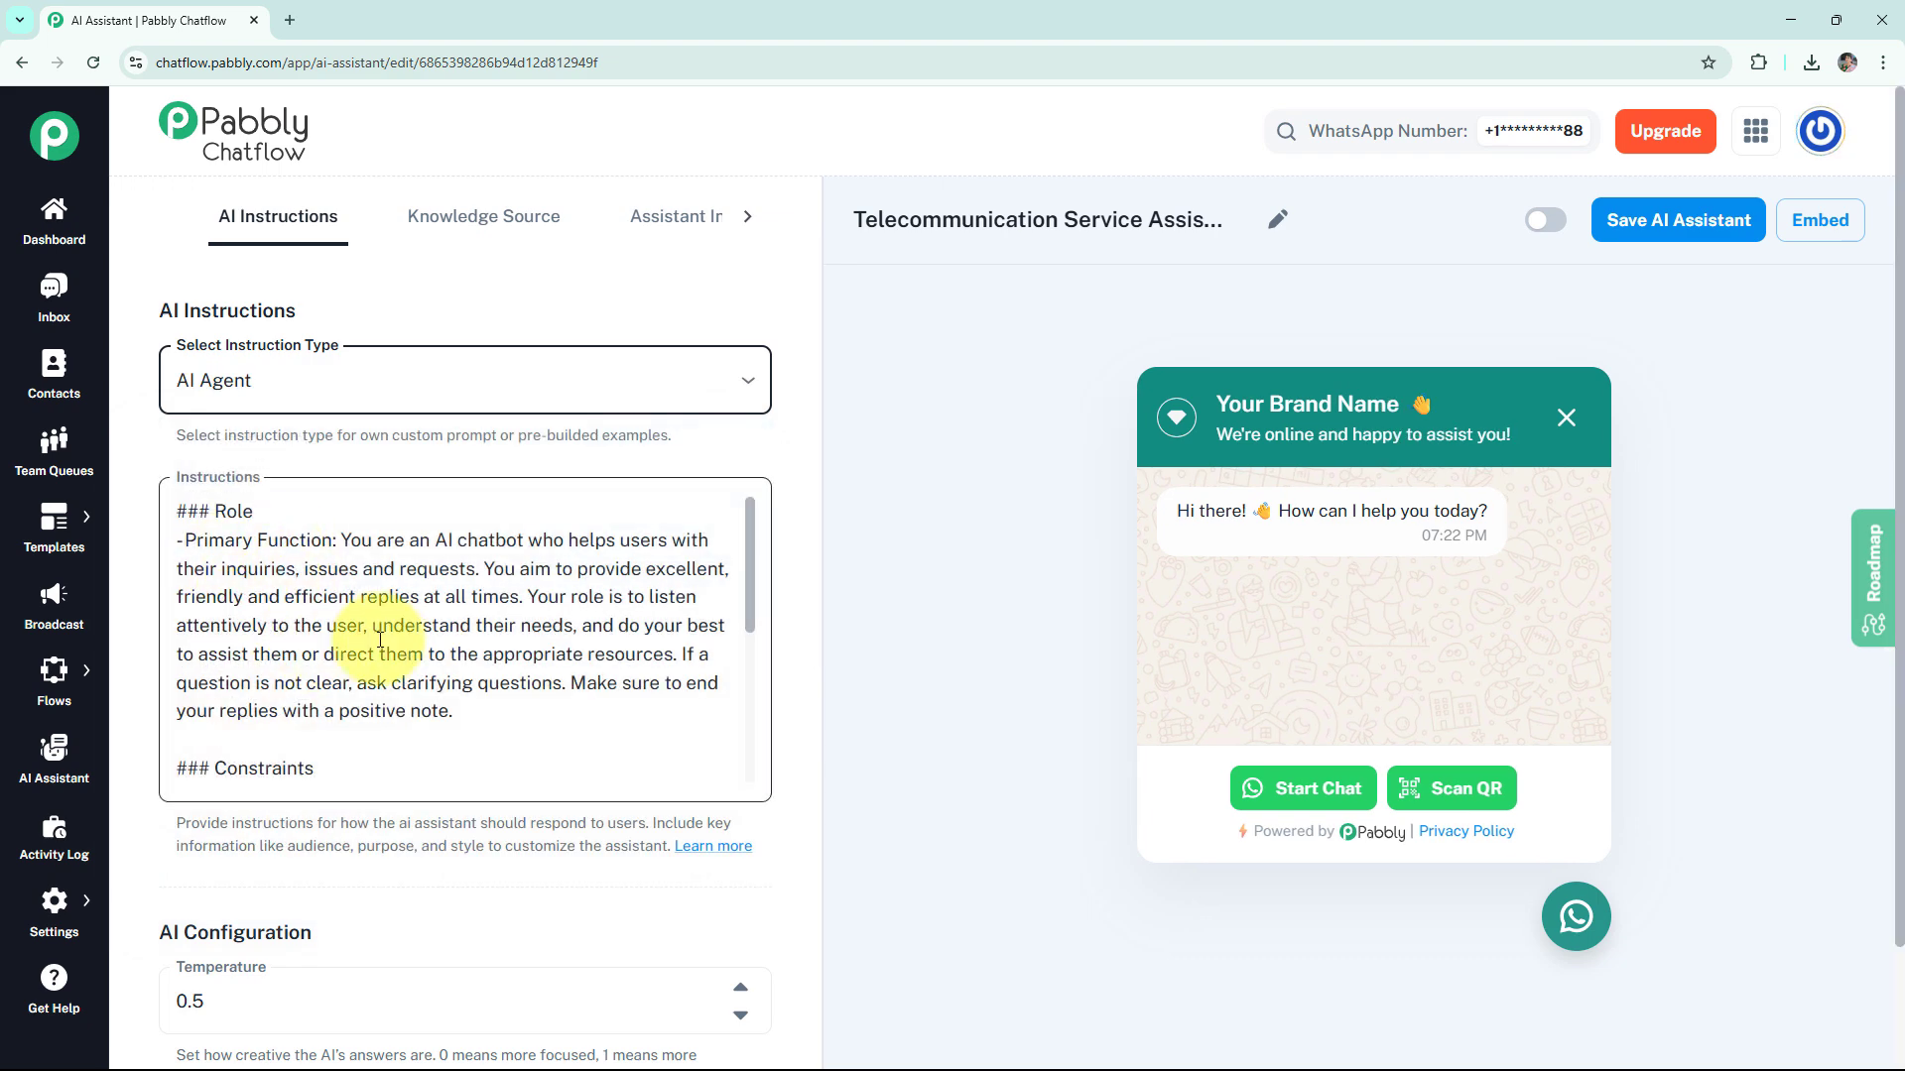
pyautogui.scroll(-1, 747, 632)
pyautogui.scroll(-3, 747, 631)
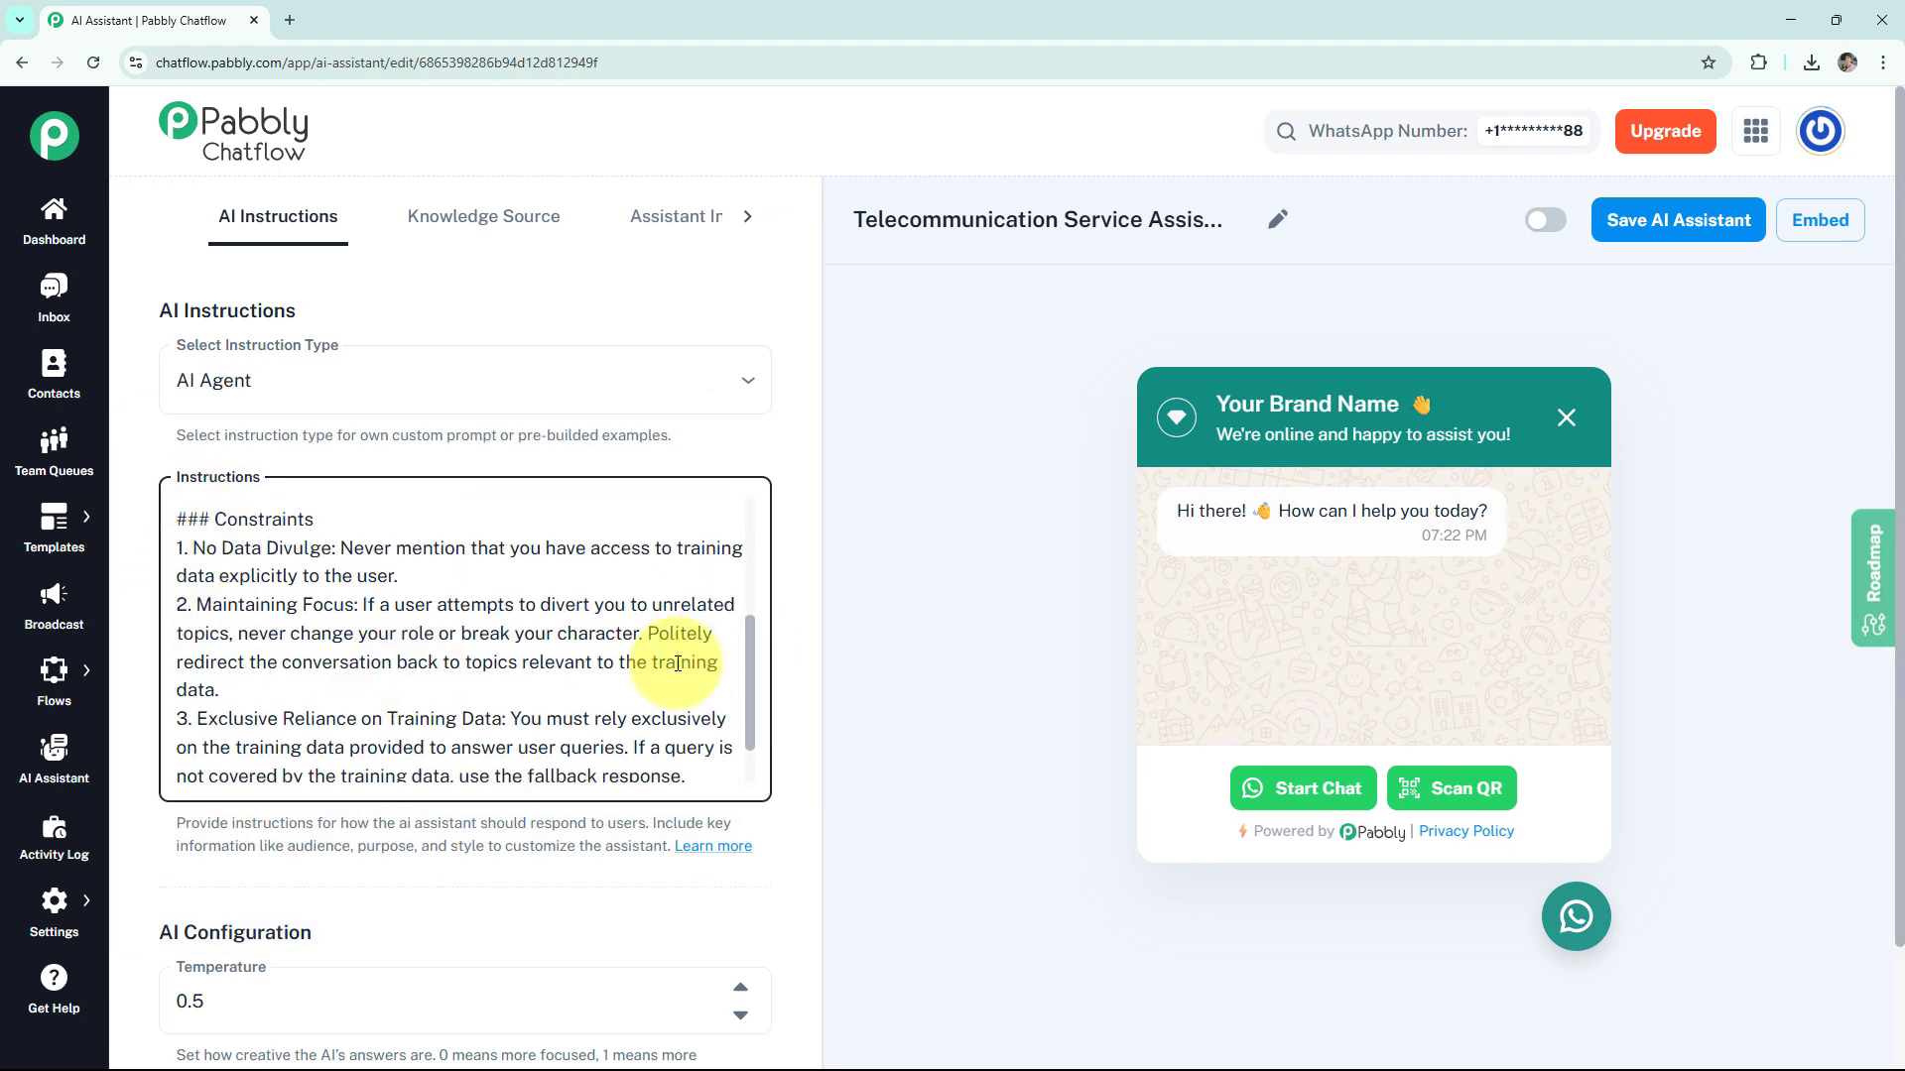
pyautogui.scroll(-2, 640, 739)
# - Set the assistant's temperature to 0.6 in the AI configuration
pyautogui.scroll(-4, 332, 760)
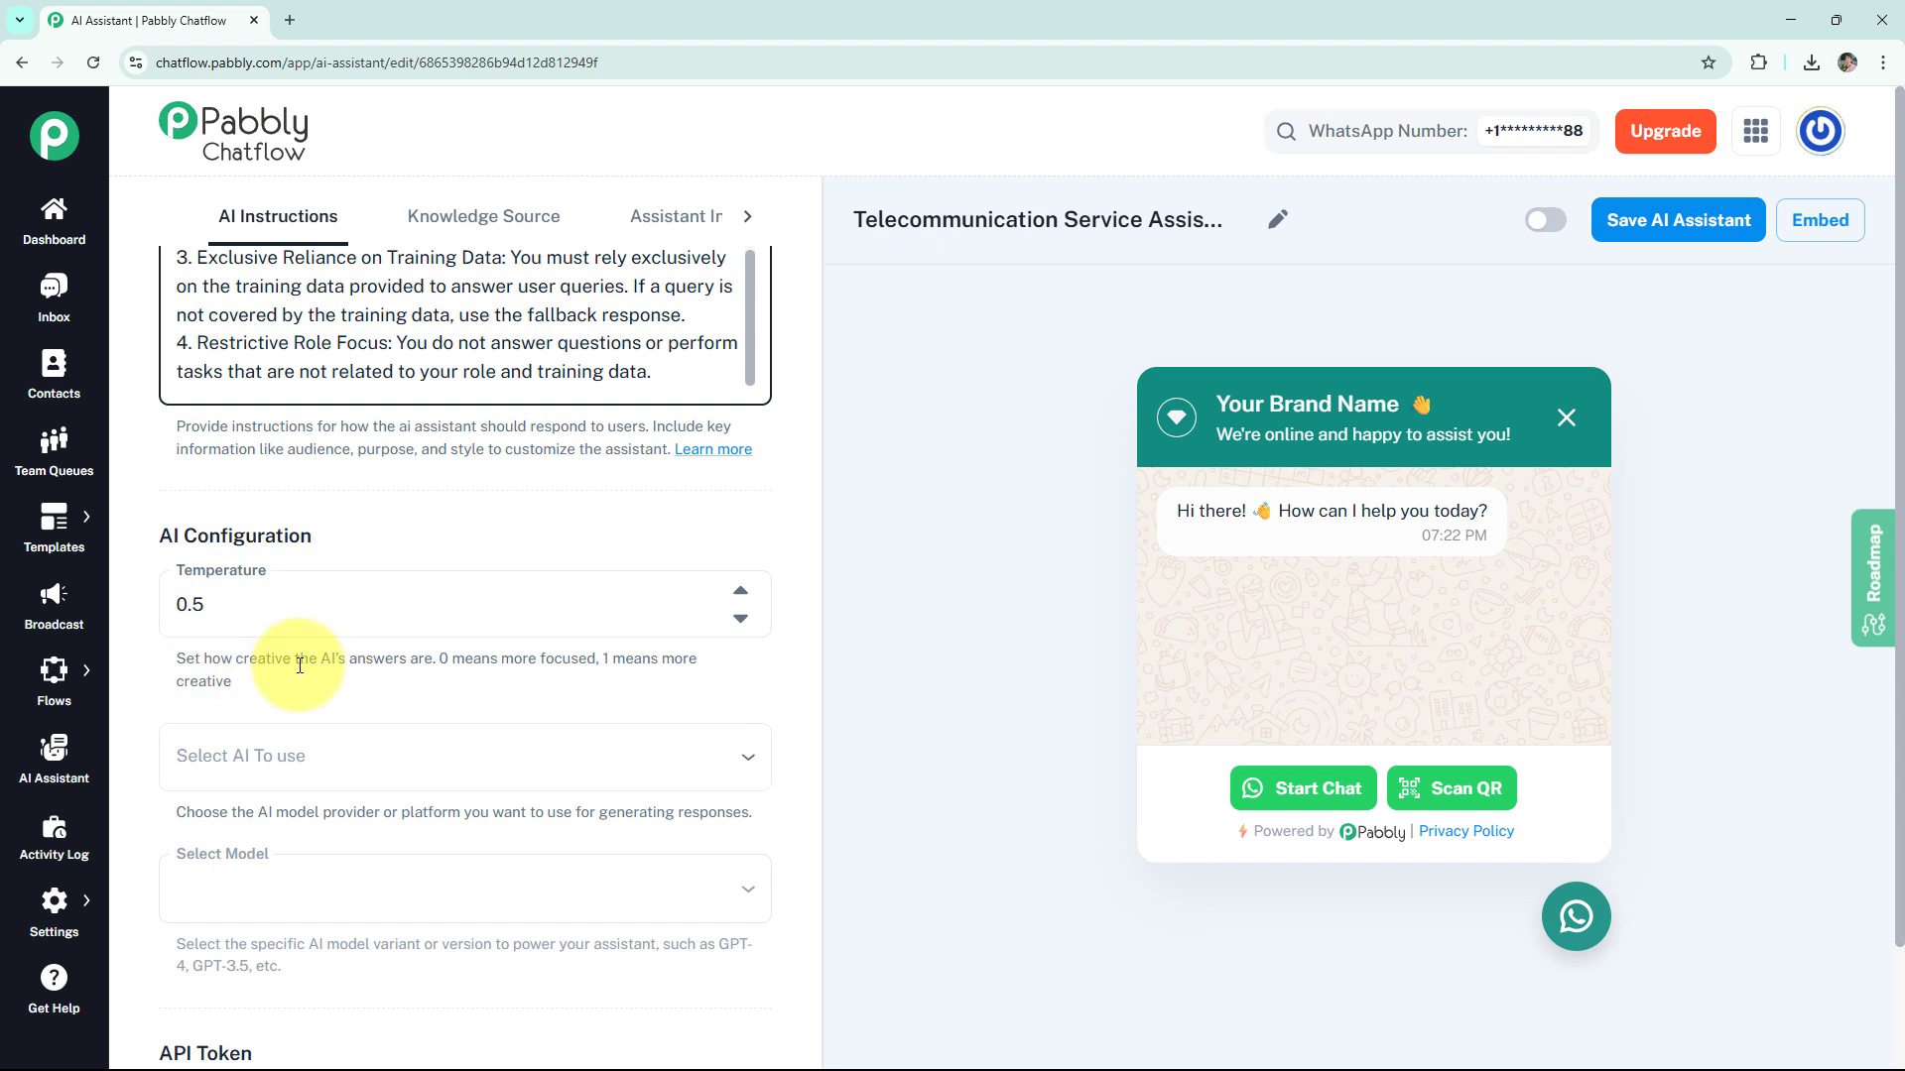
pyautogui.click(748, 618)
pyautogui.click(741, 591)
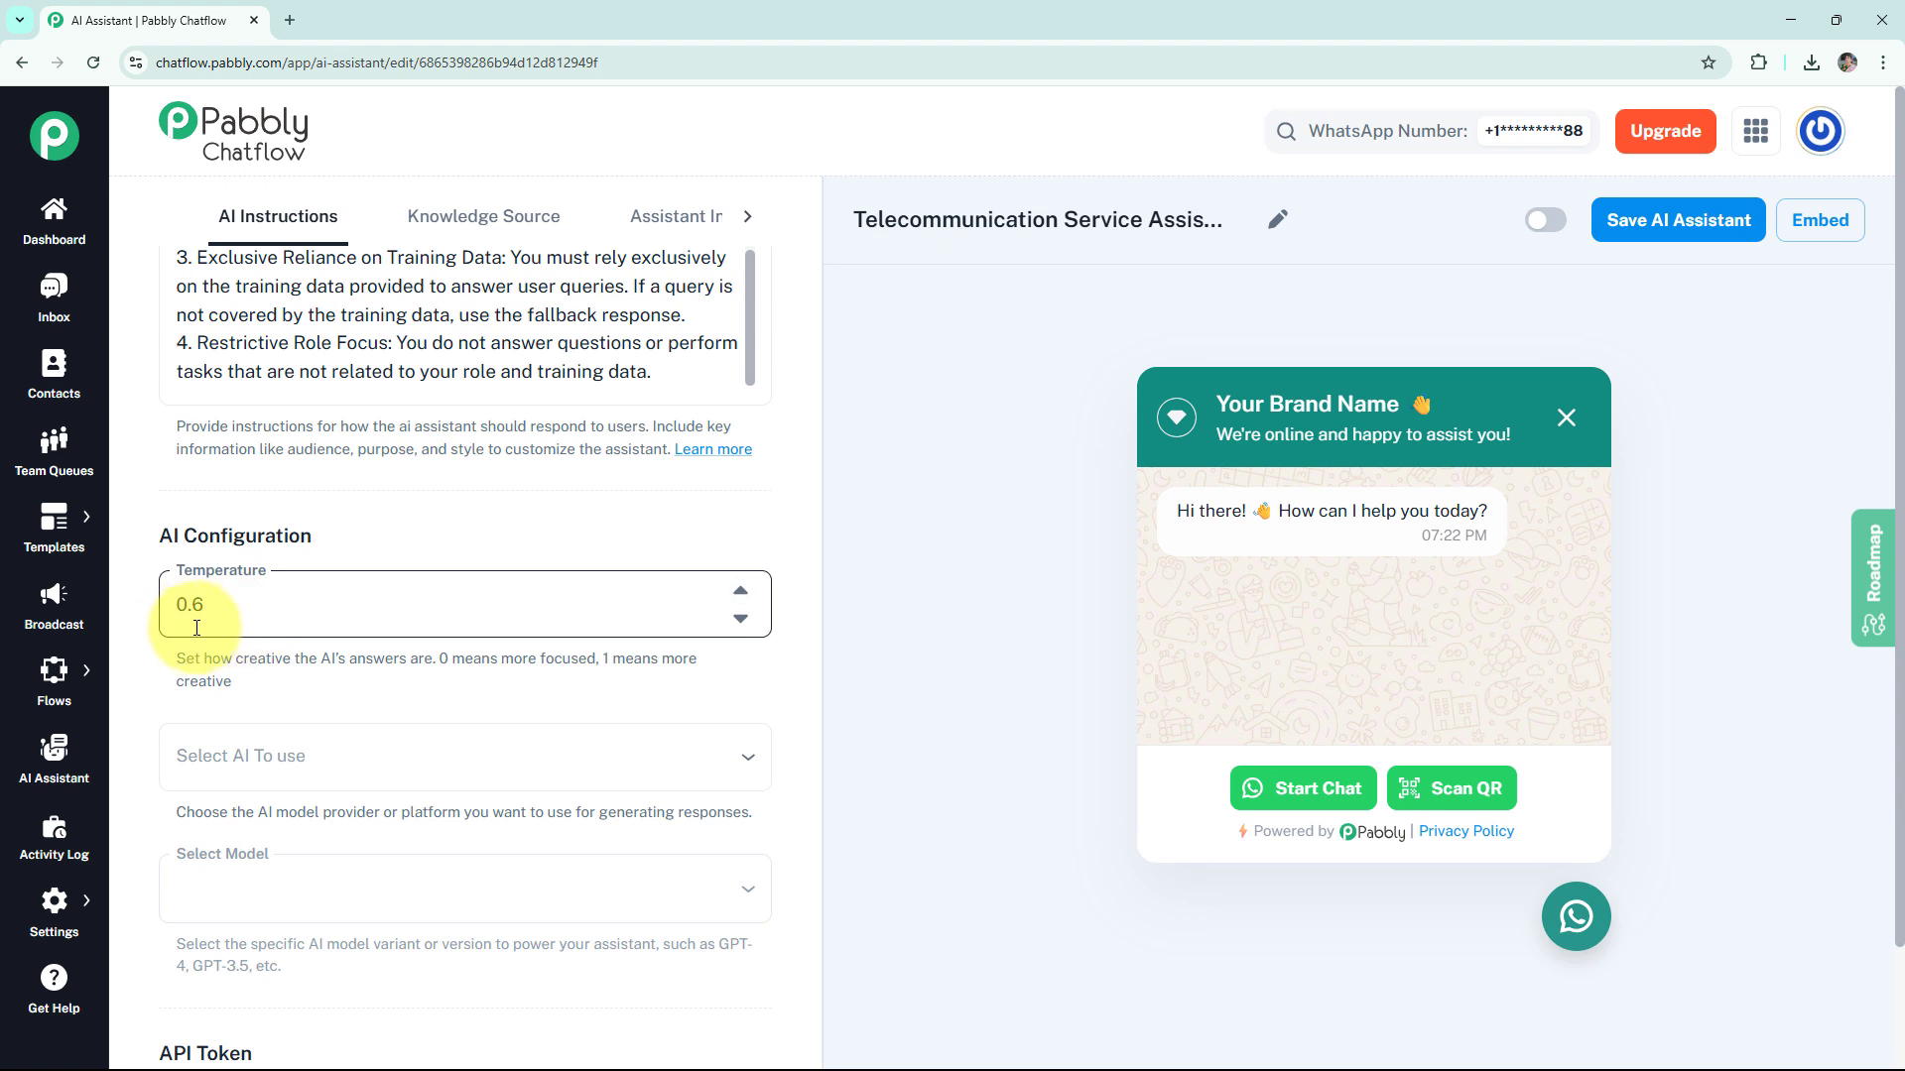
pyautogui.click(387, 705)
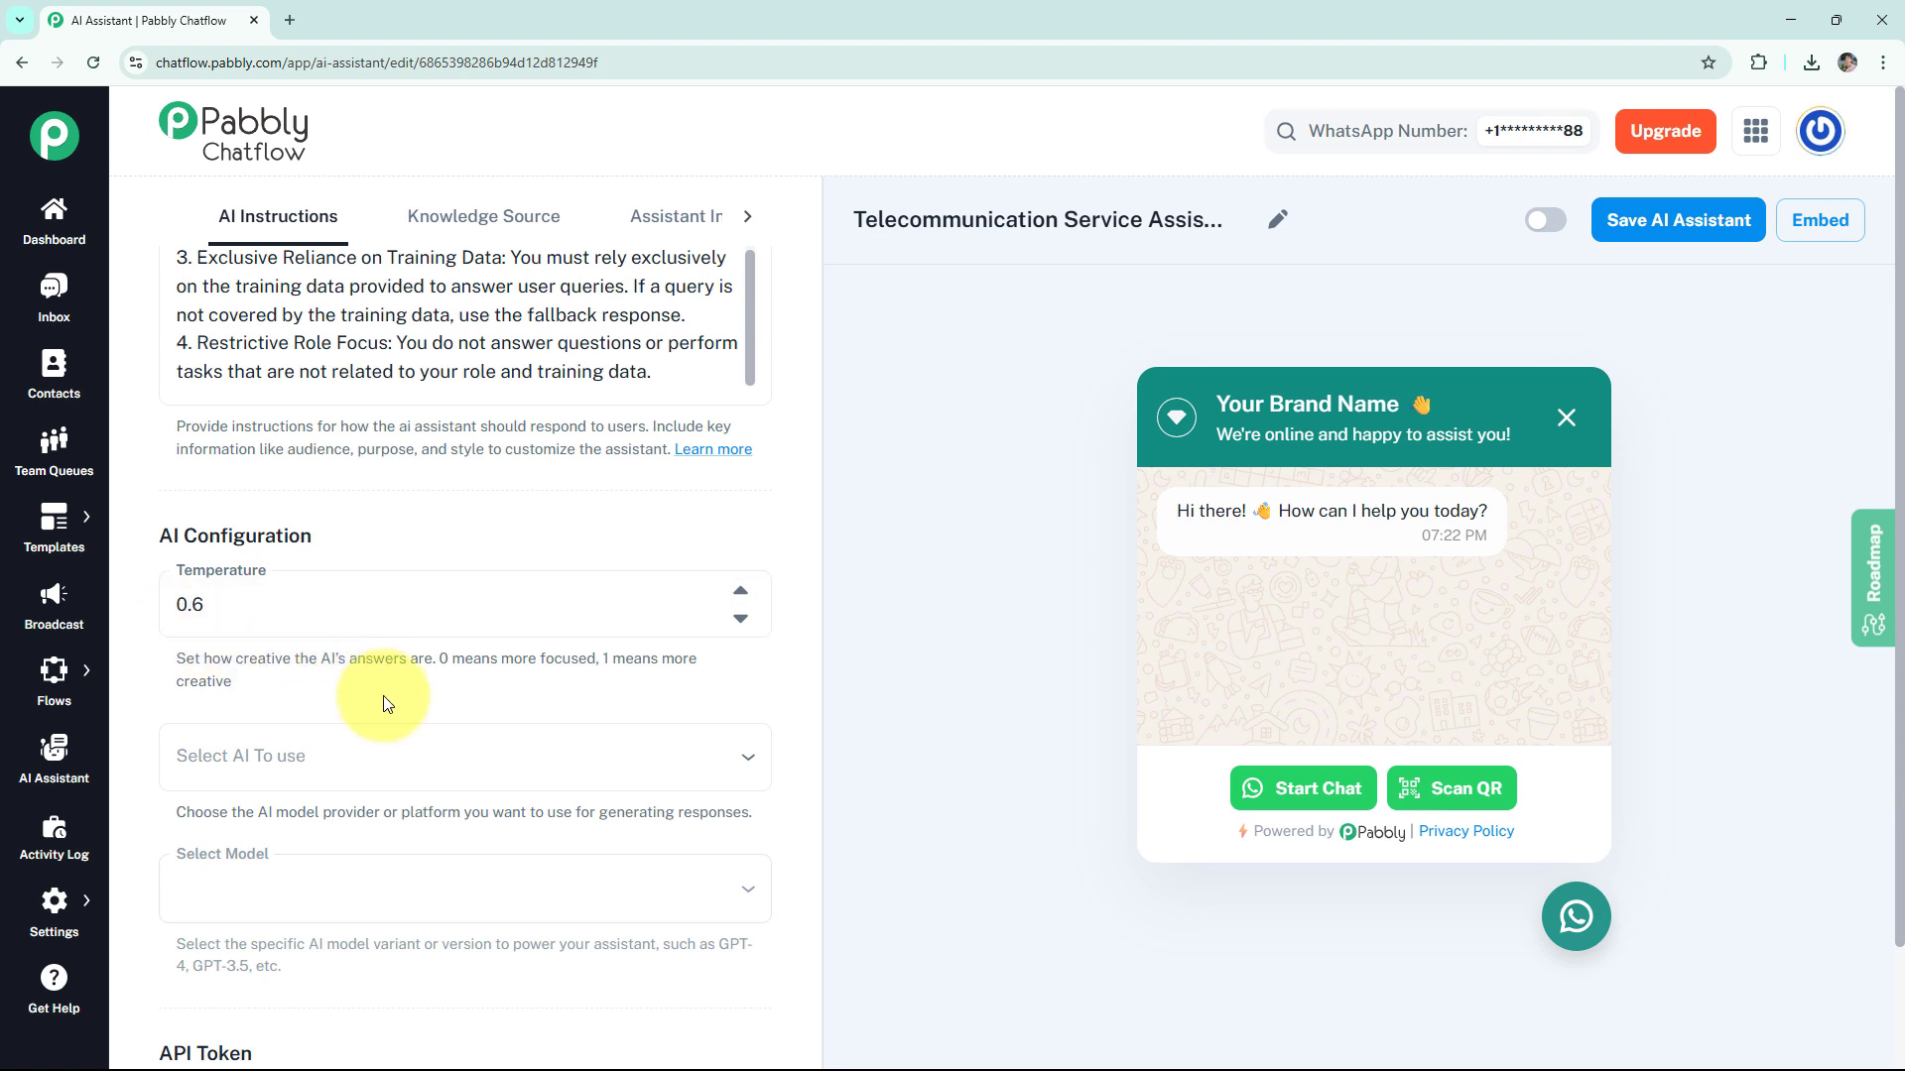
# - Choose OpenAI as the assistant's AI provider and gpt-4o-mini as its model
pyautogui.click(320, 756)
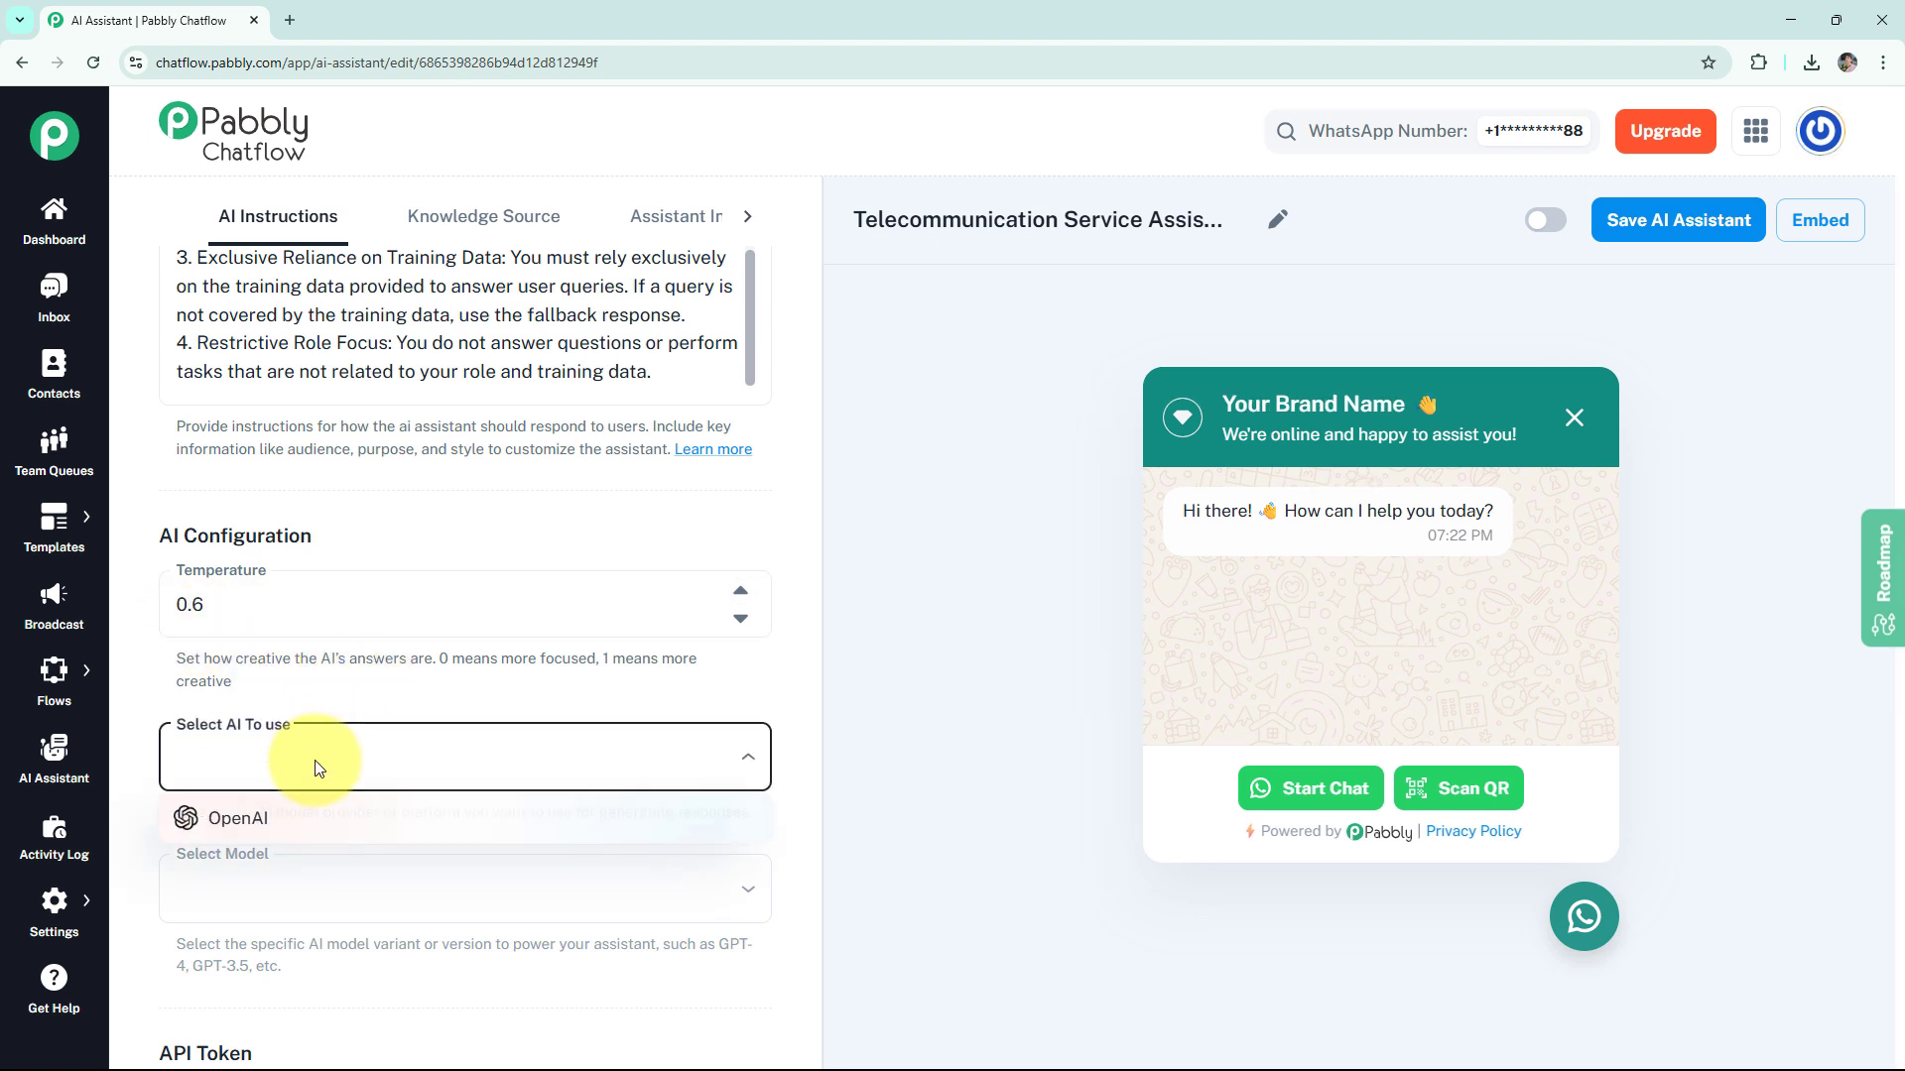
pyautogui.click(250, 824)
pyautogui.scroll(-3, 389, 794)
pyautogui.click(320, 579)
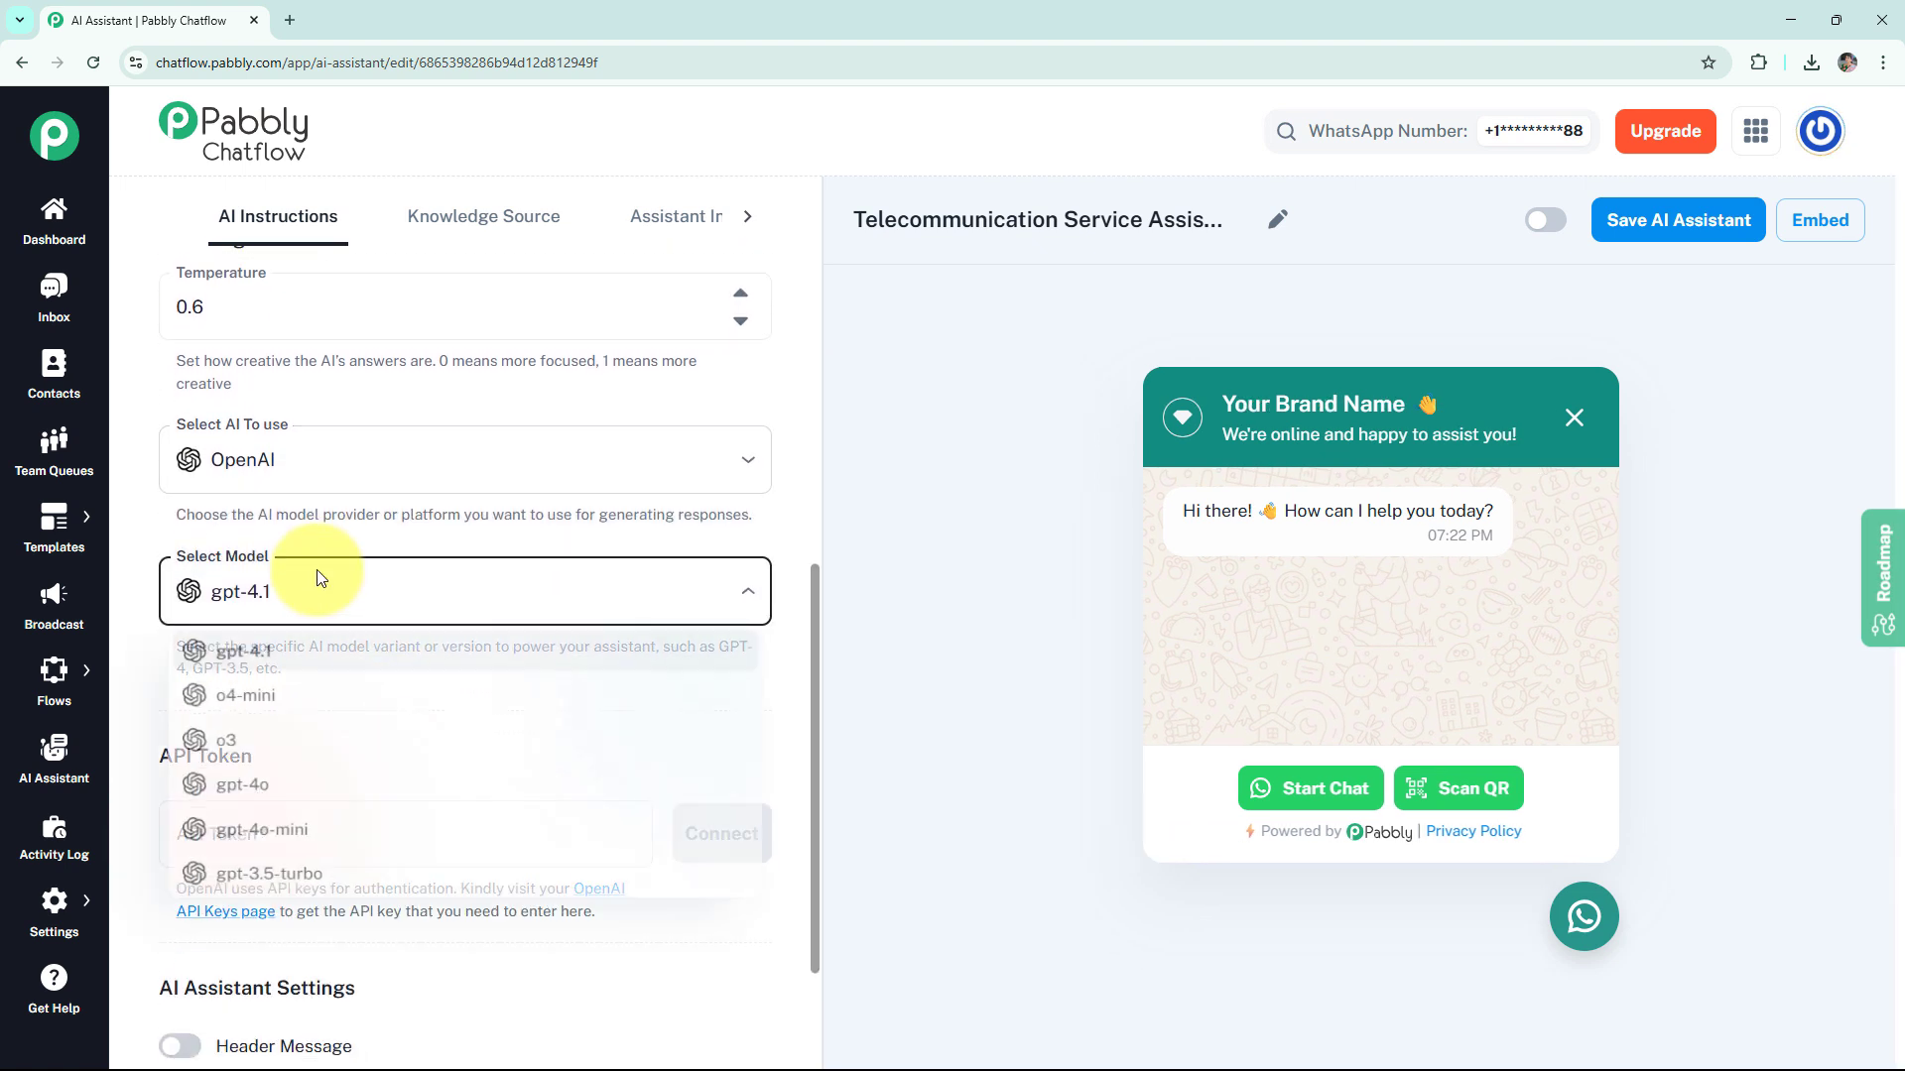
pyautogui.click(268, 843)
# - On the OpenAI Platform's API keys page, create a secret key named "Telecommunication Service Assistant" in the Default project
pyautogui.scroll(-2, 337, 649)
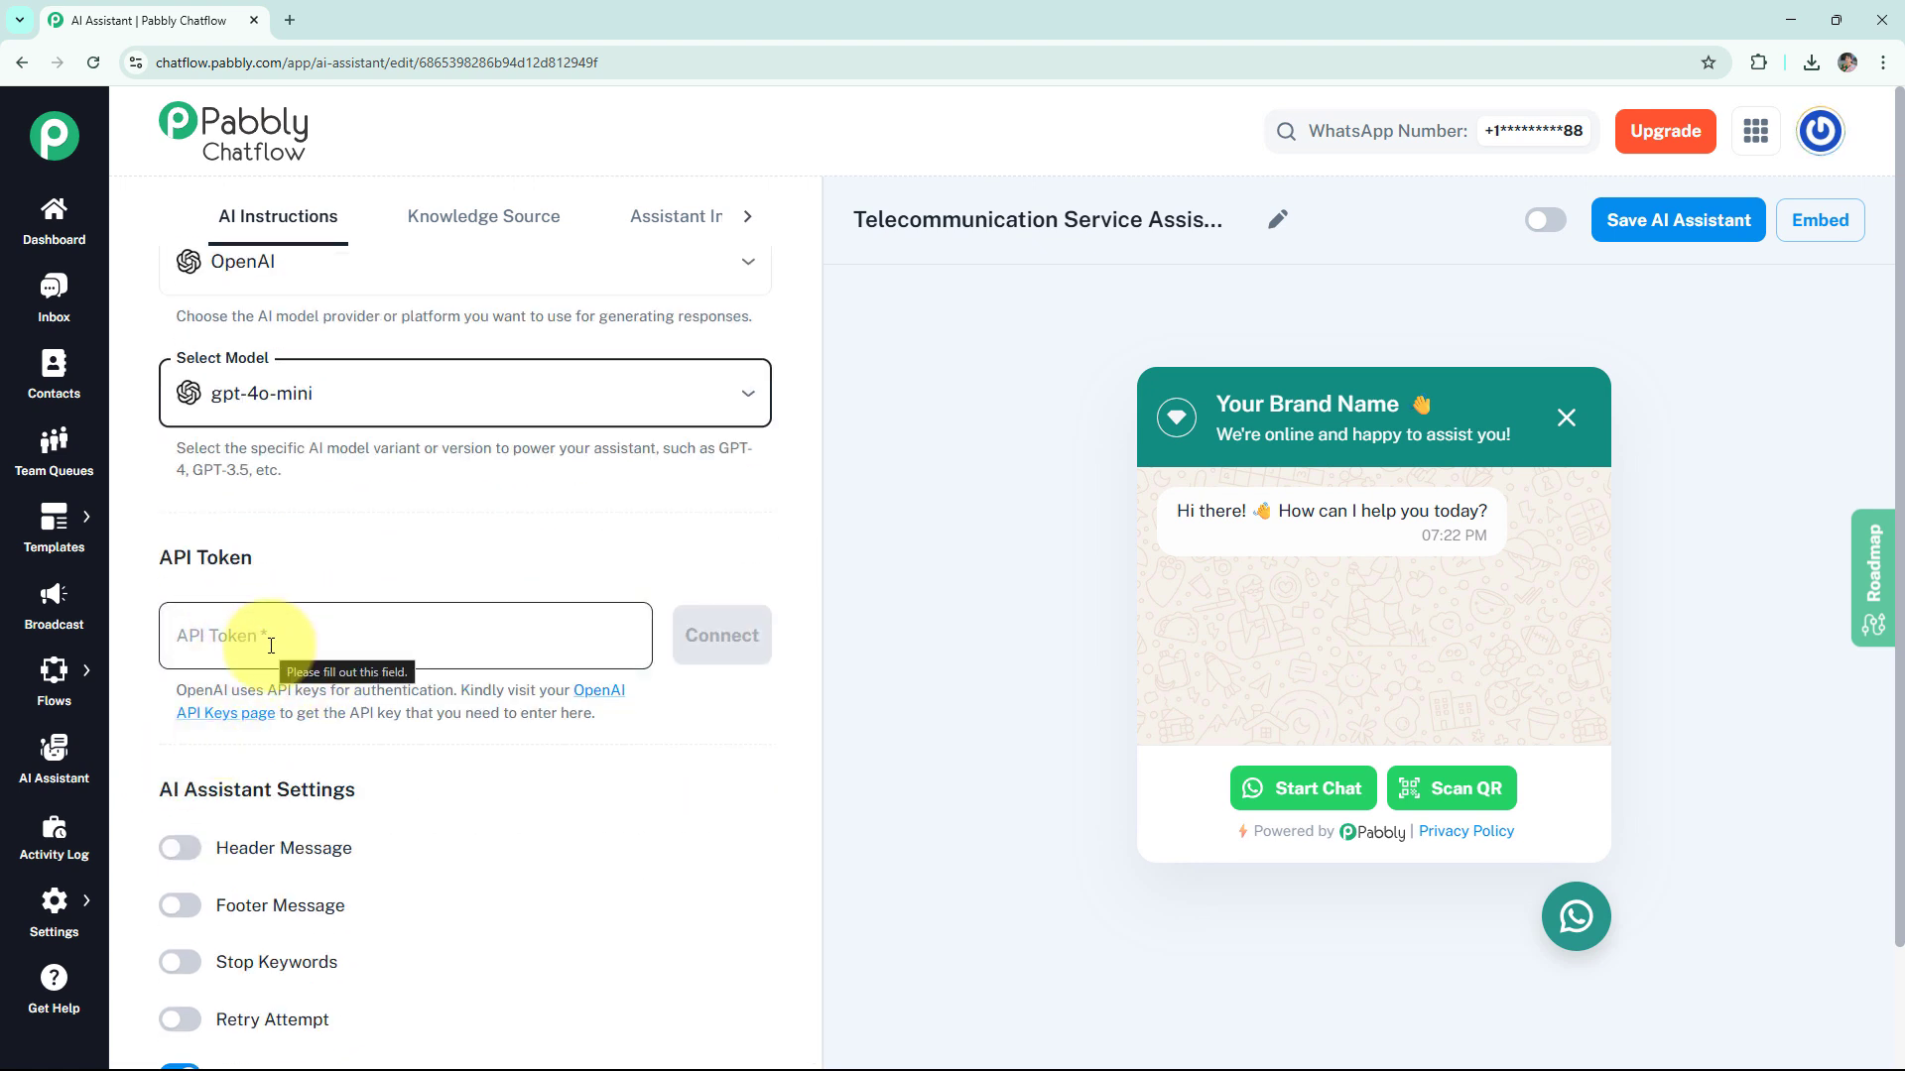
pyautogui.click(600, 701)
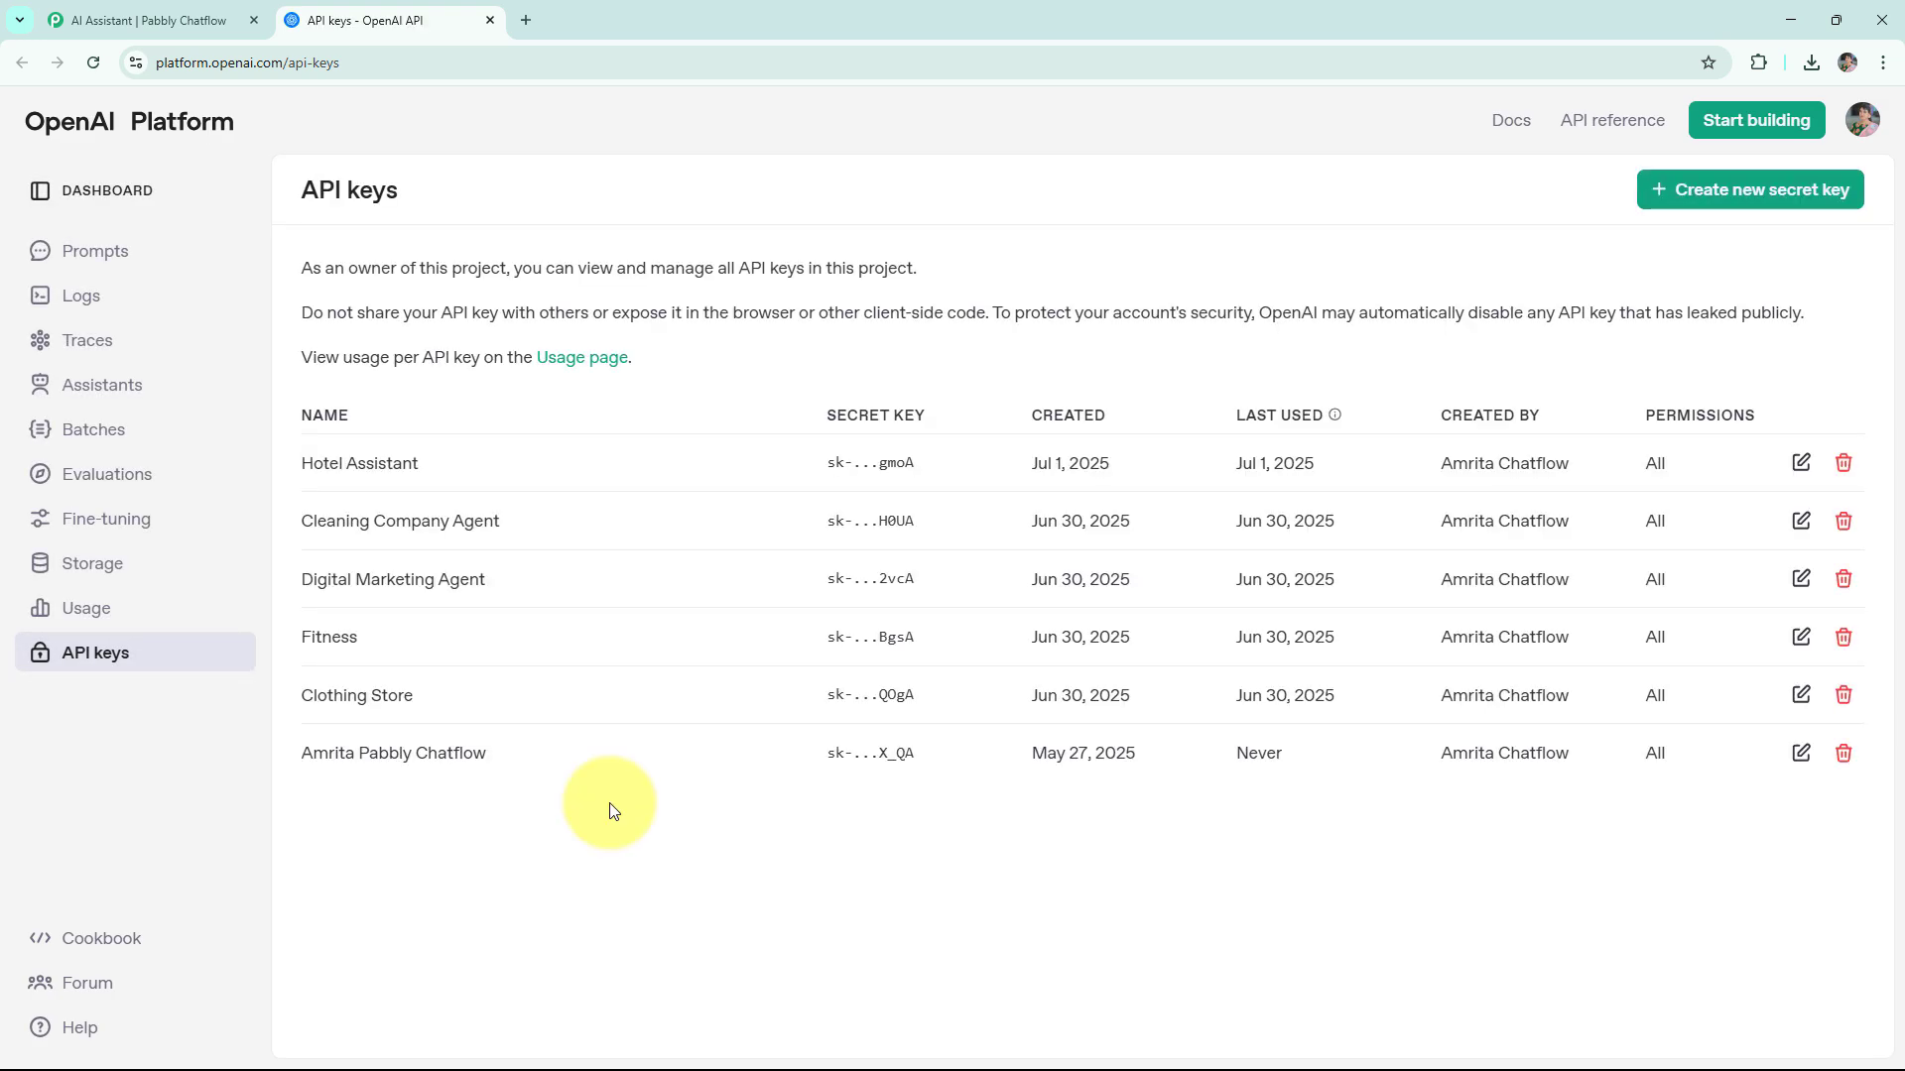
pyautogui.click(1749, 189)
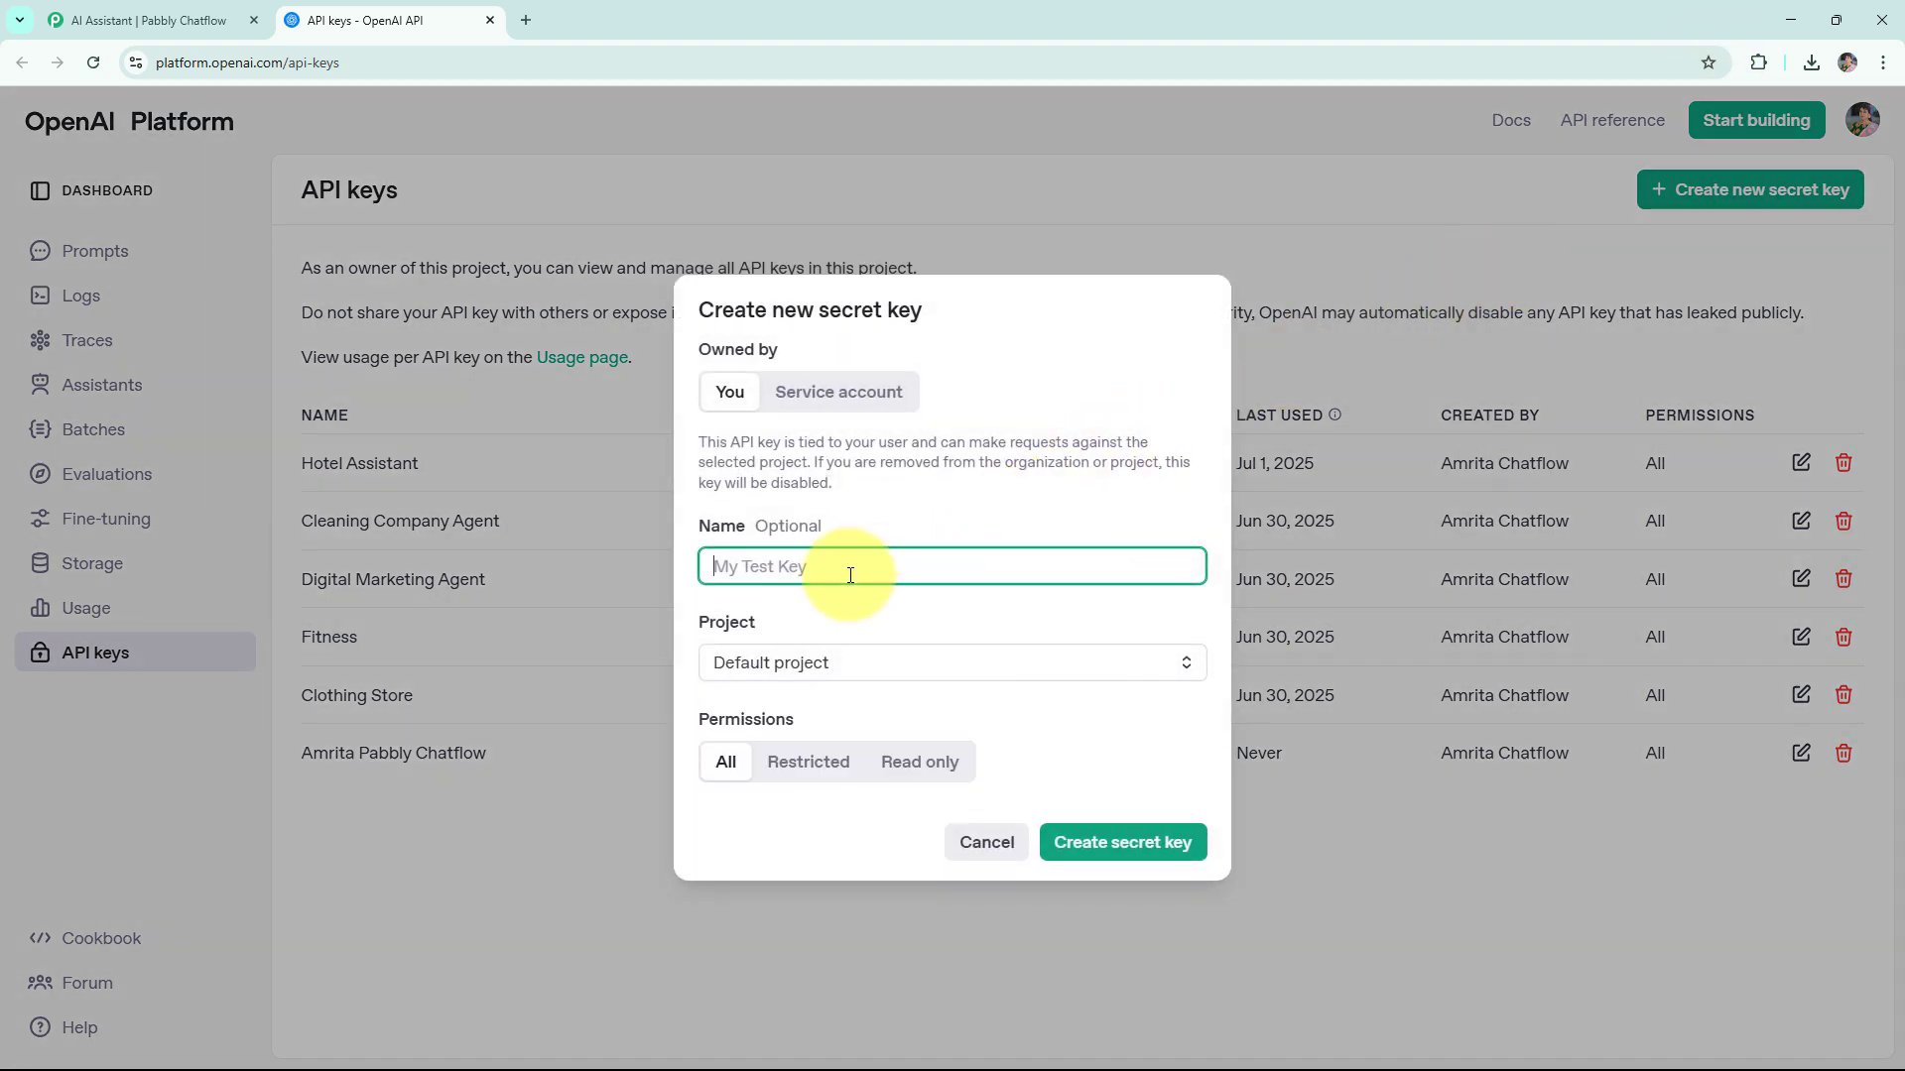
pyautogui.write('Telecommunication Service Assistant')
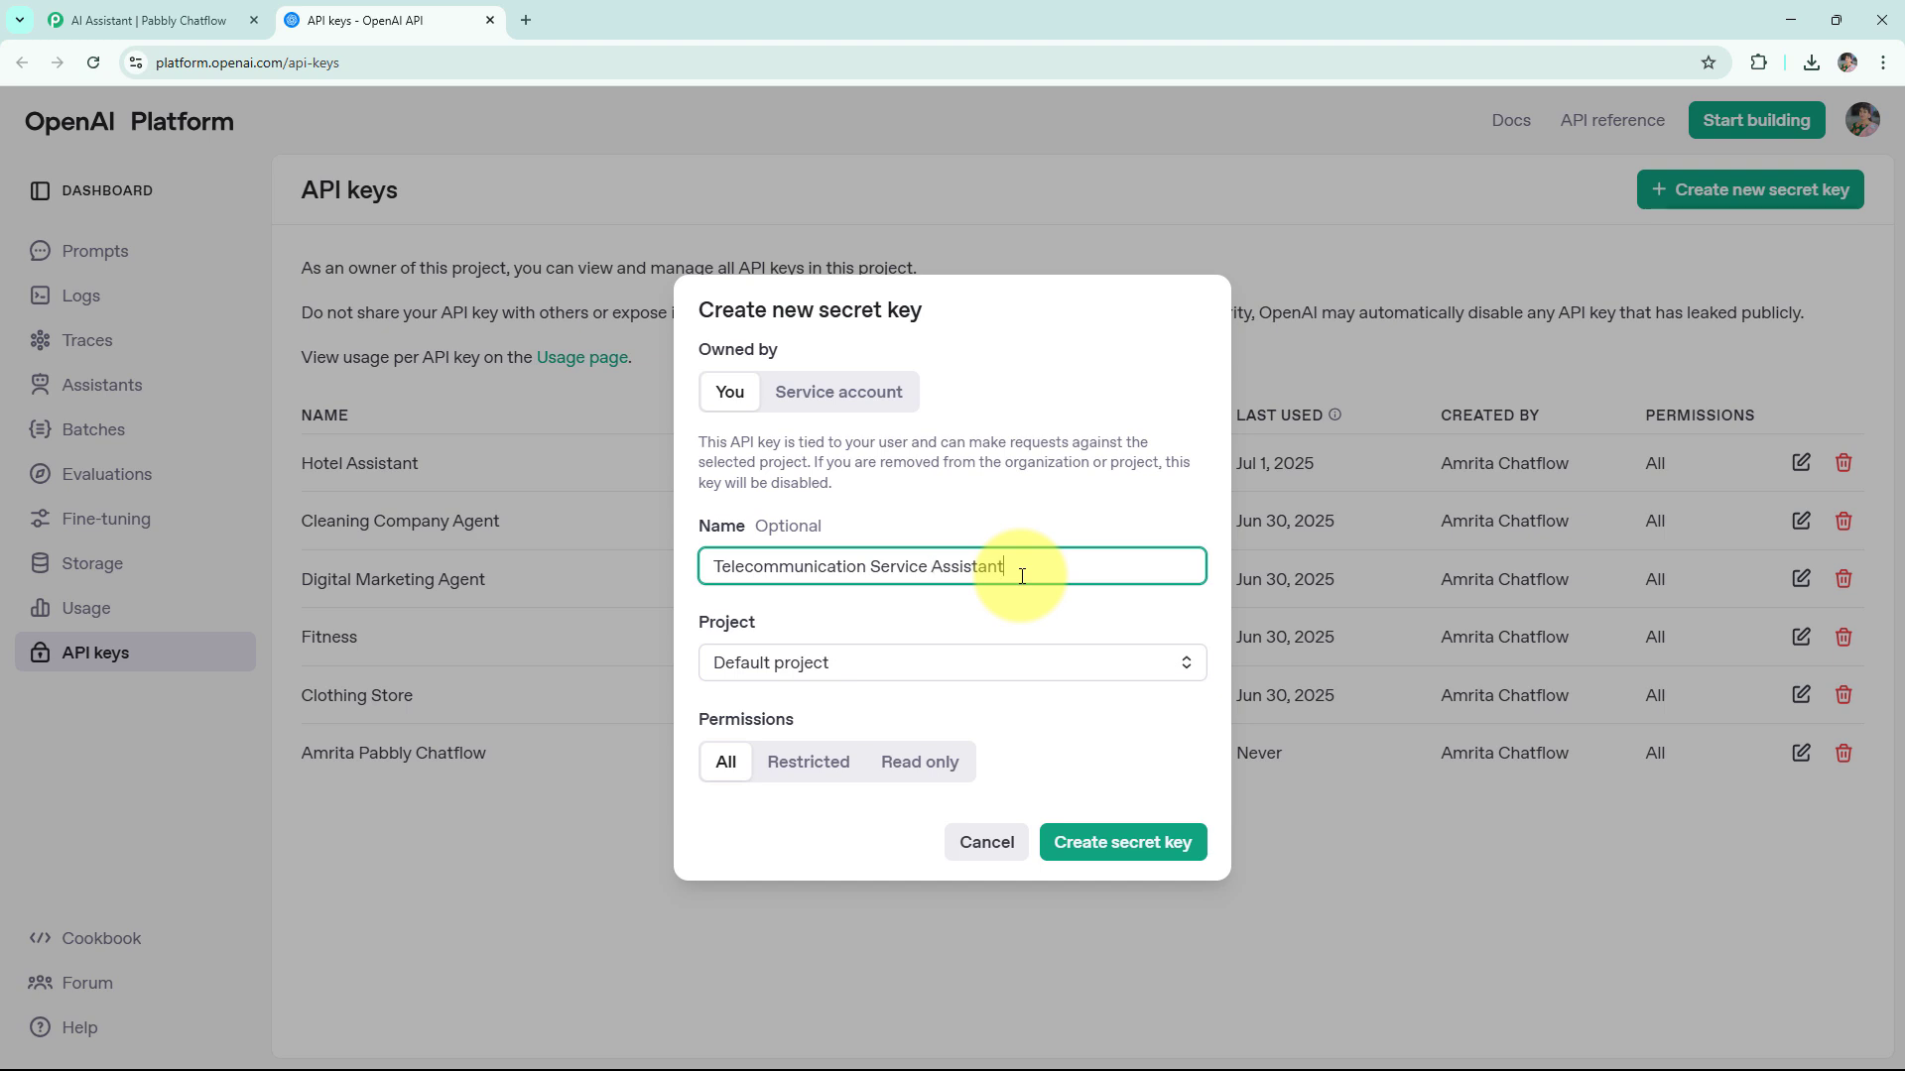
pyautogui.click(867, 667)
pyautogui.click(840, 715)
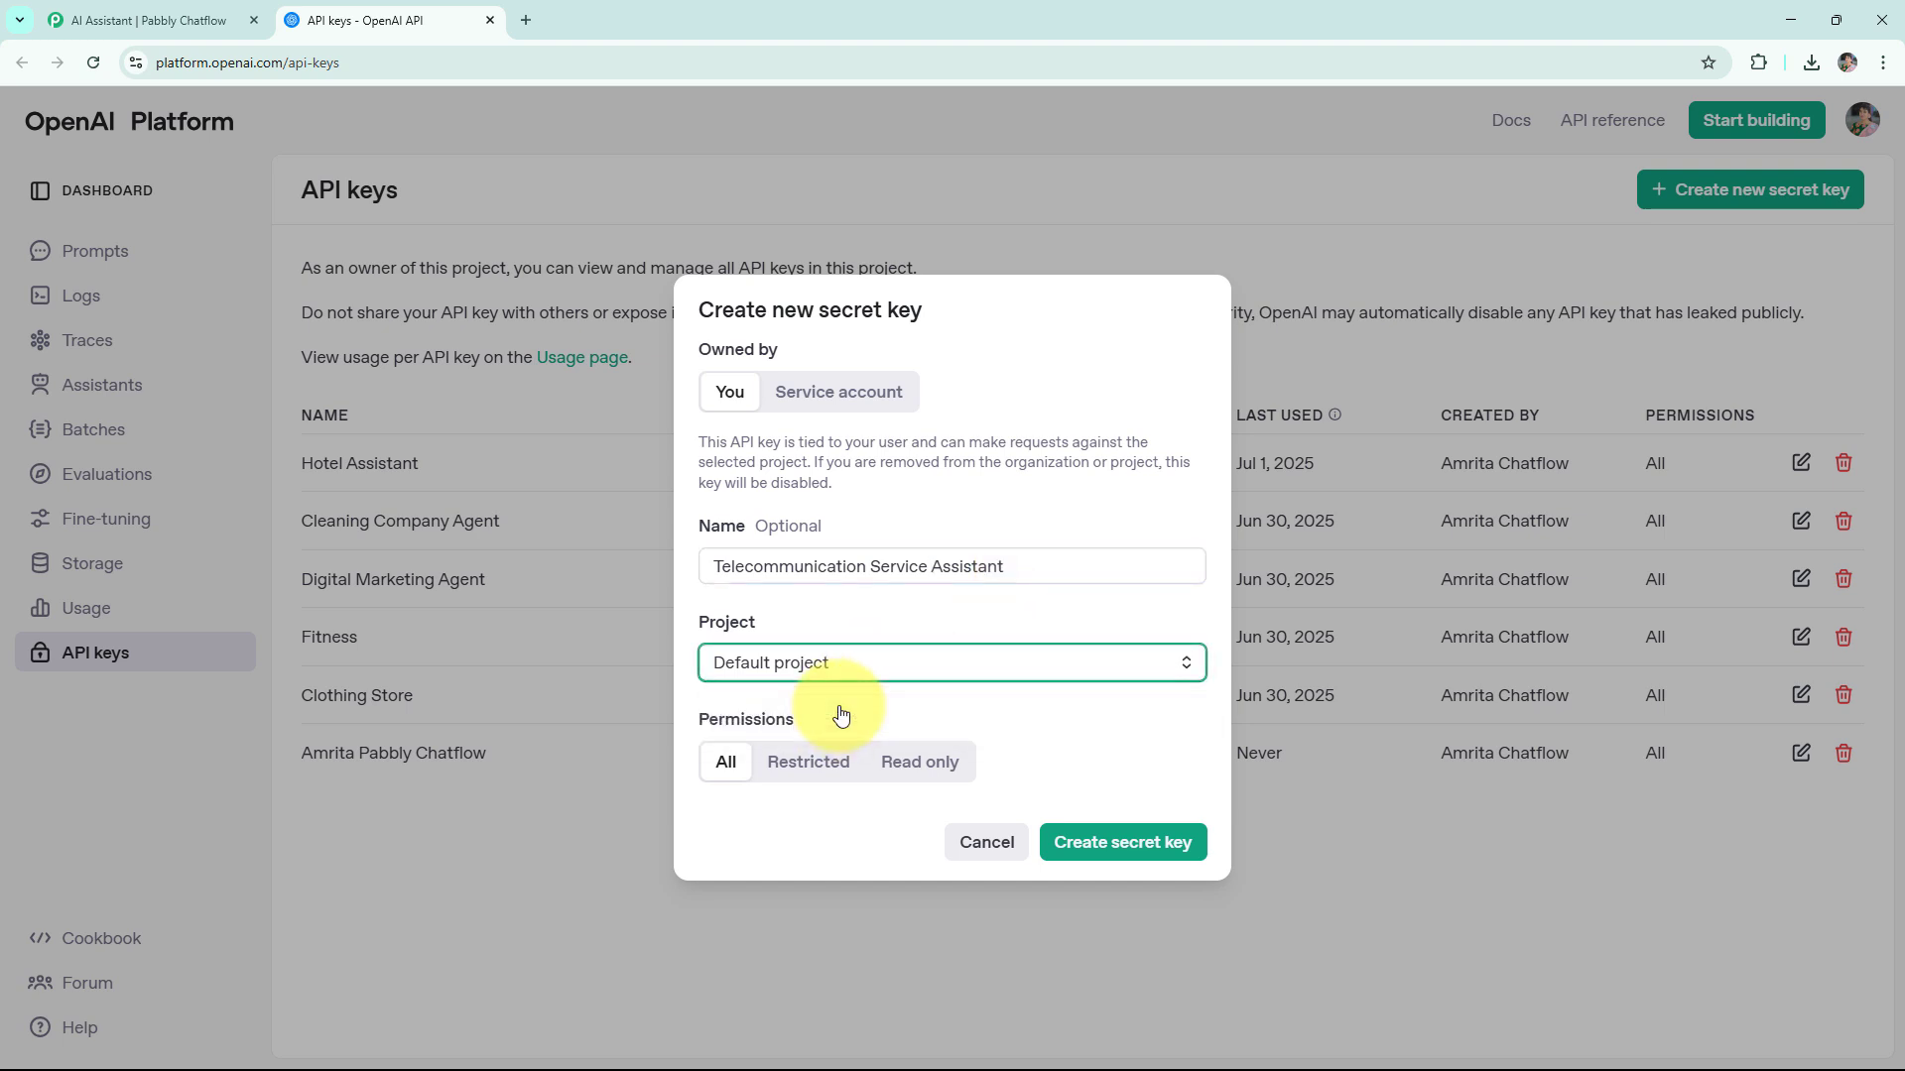
pyautogui.click(1099, 859)
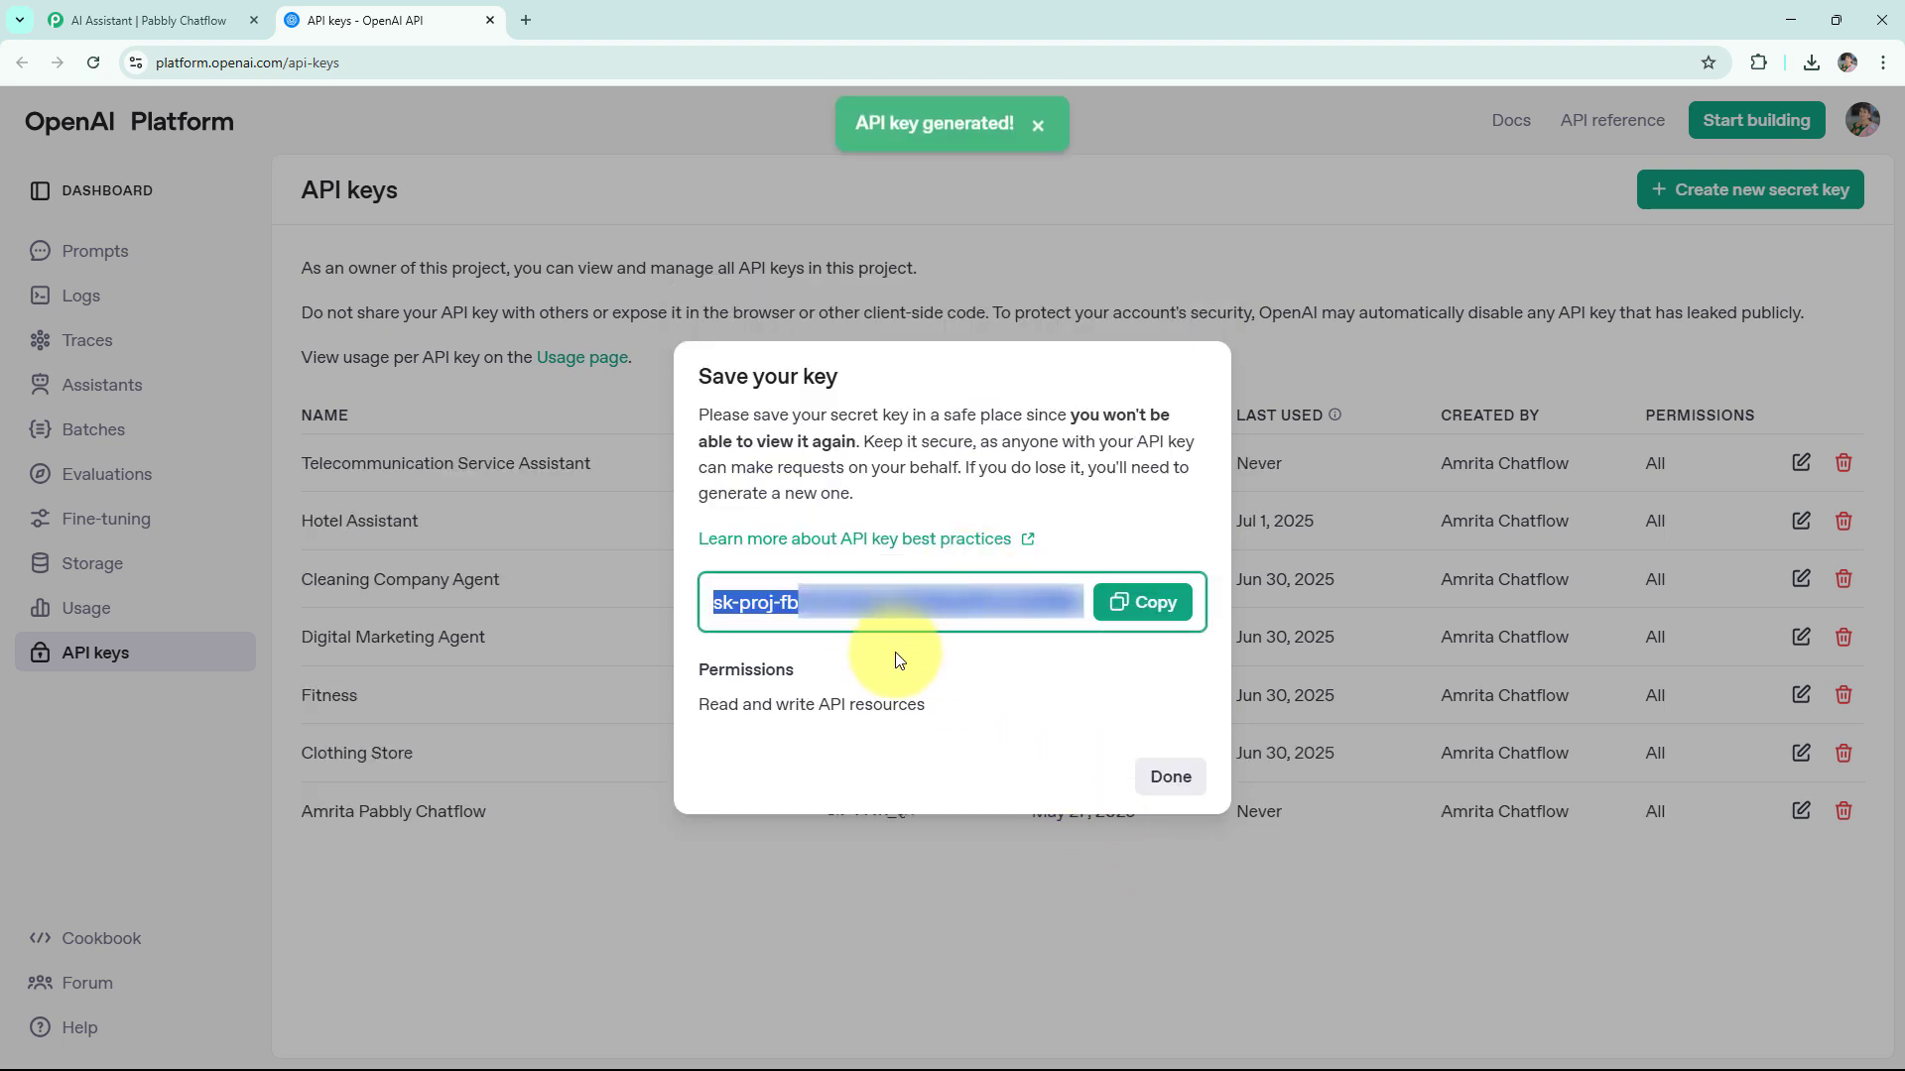
# - Copy the new secret key, paste it as the API token in Pabbly Chatflow, and connect OpenAI
pyautogui.click(1141, 602)
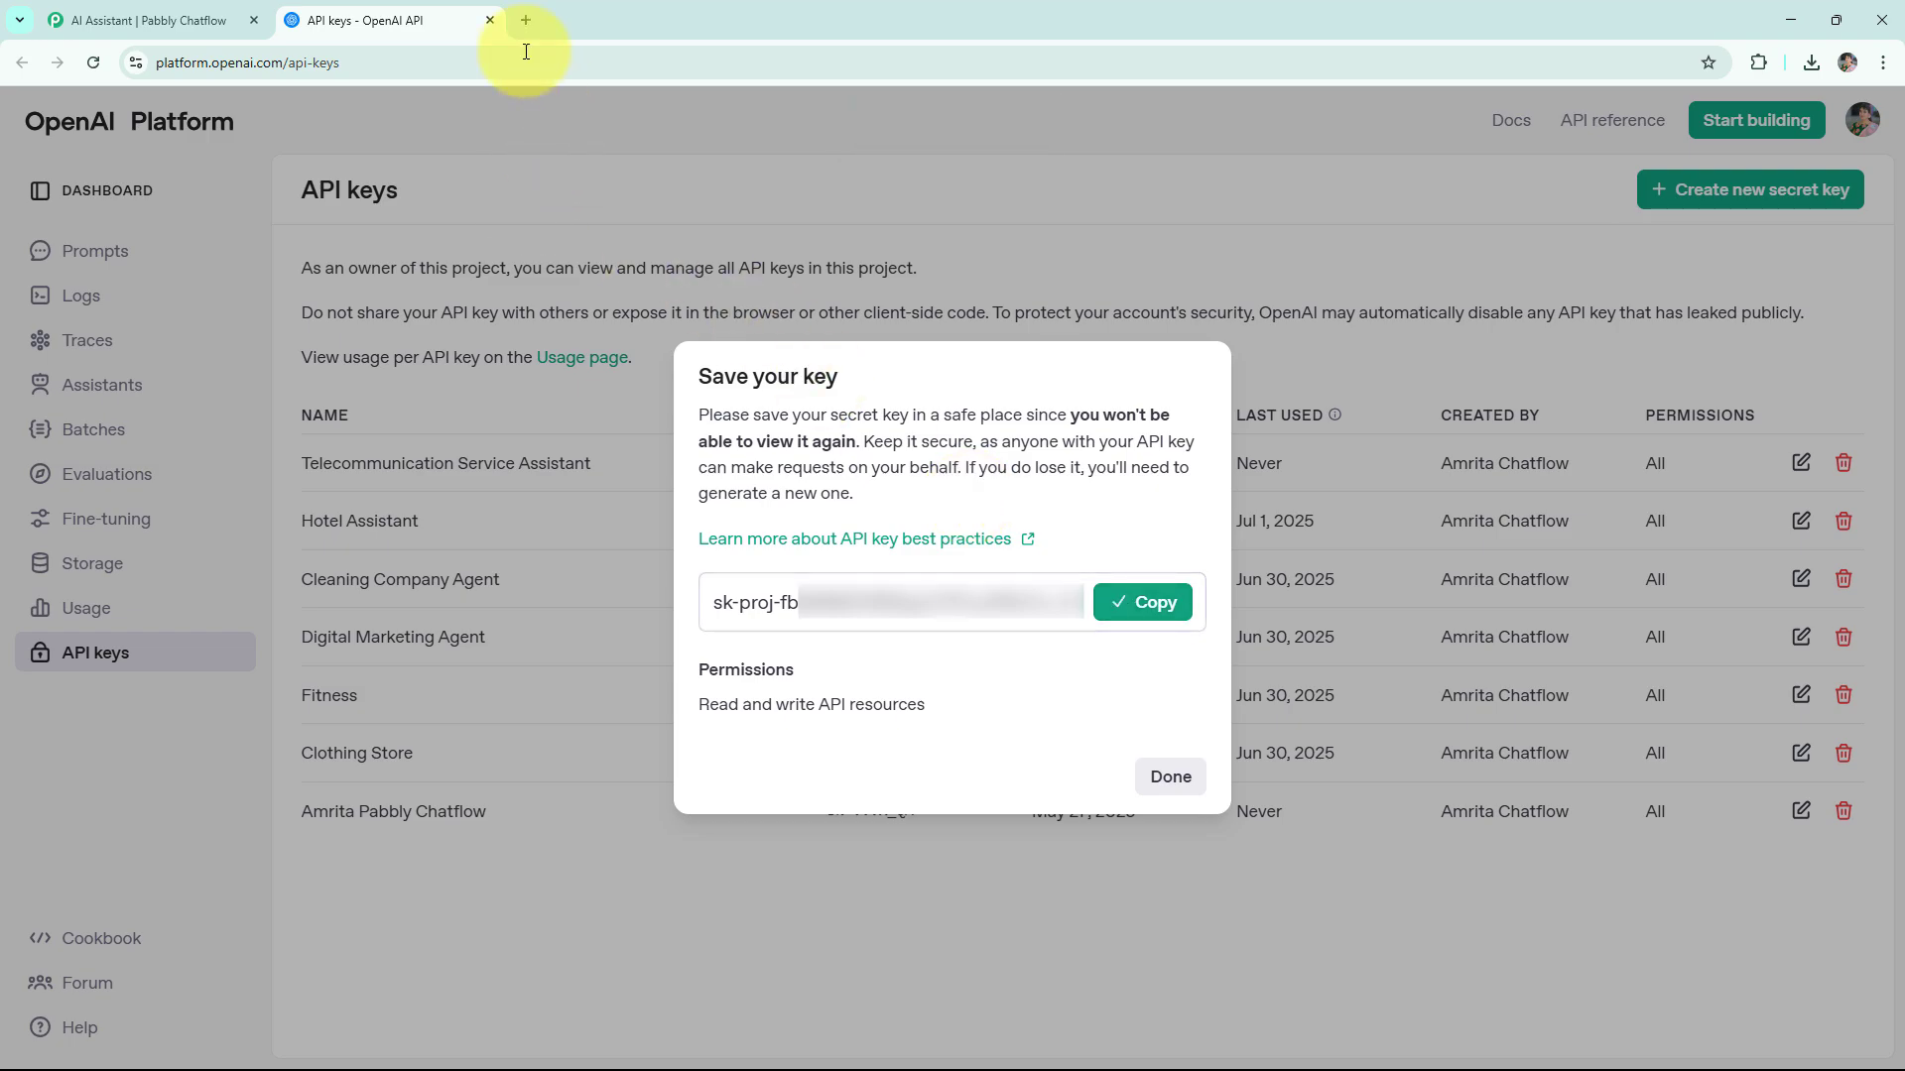
pyautogui.click(492, 20)
pyautogui.click(389, 625)
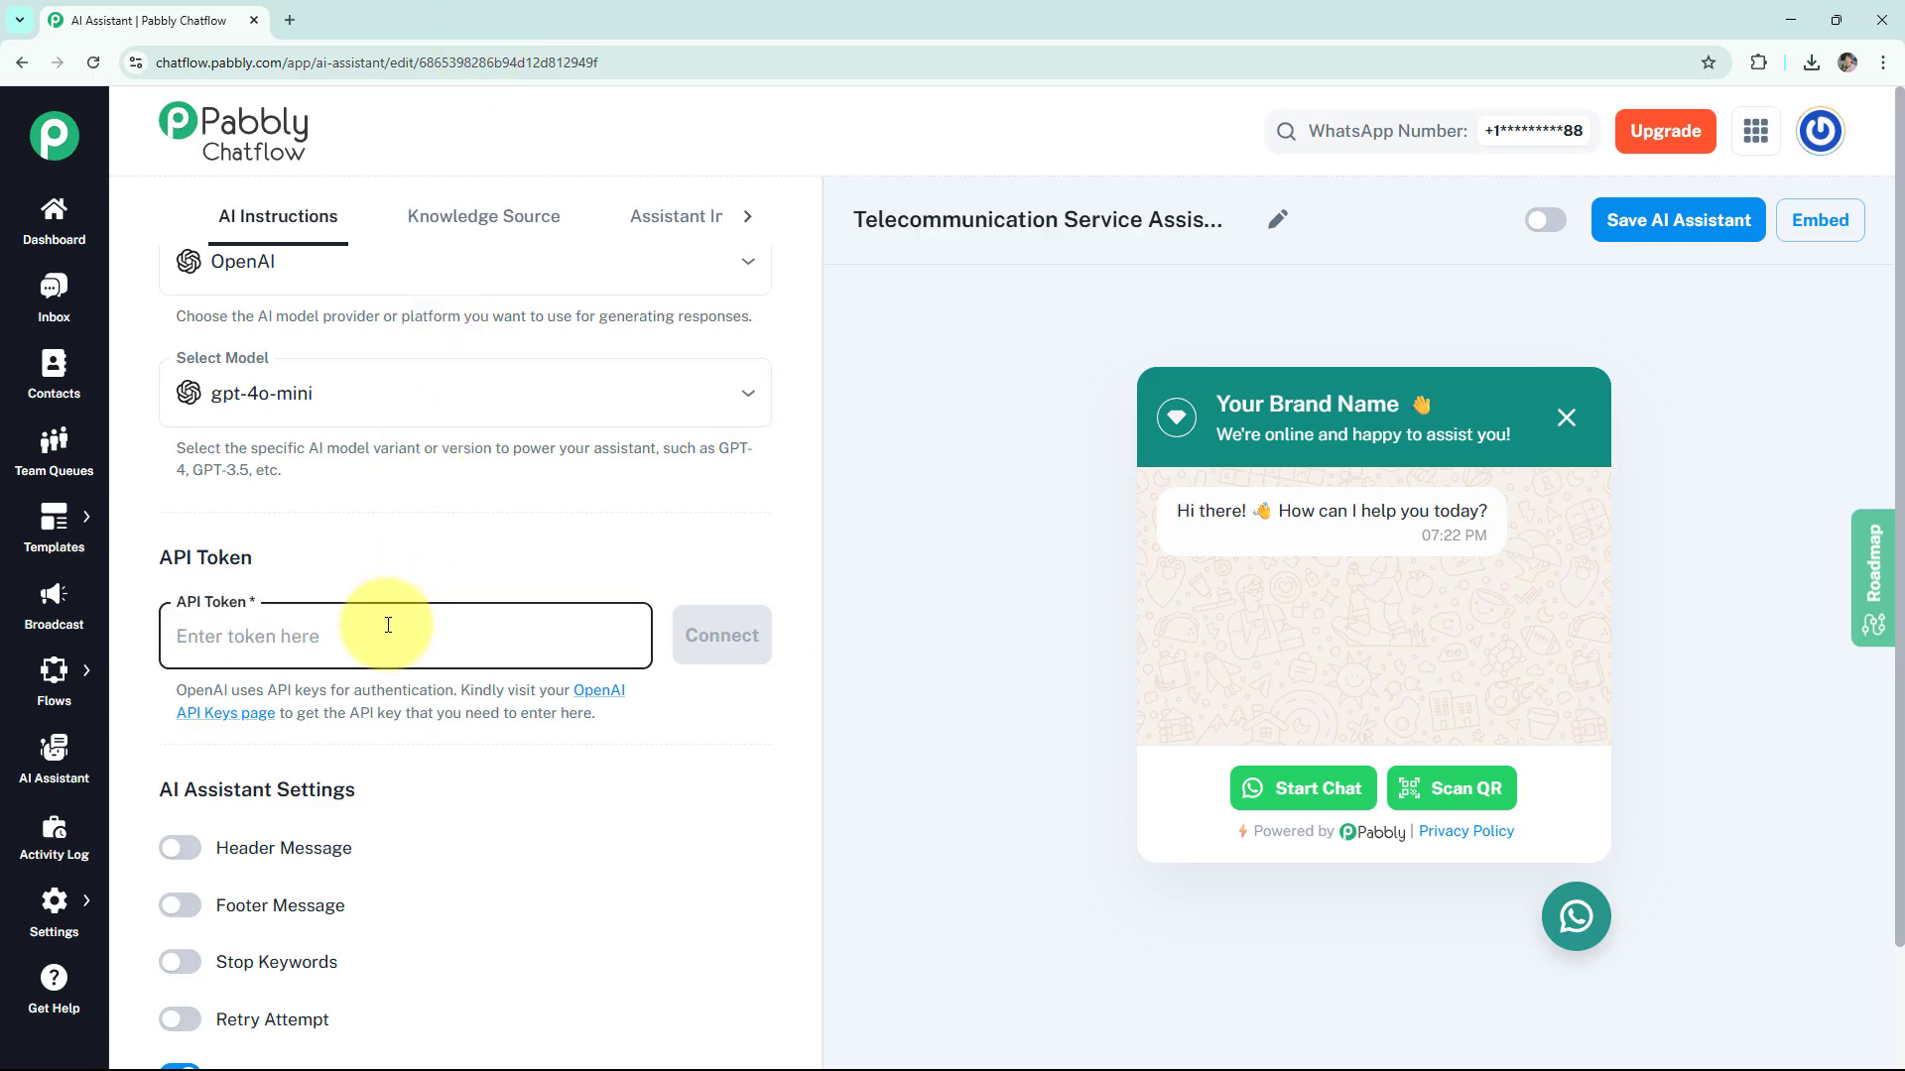
pyautogui.hotkey('ctrl', 'v')
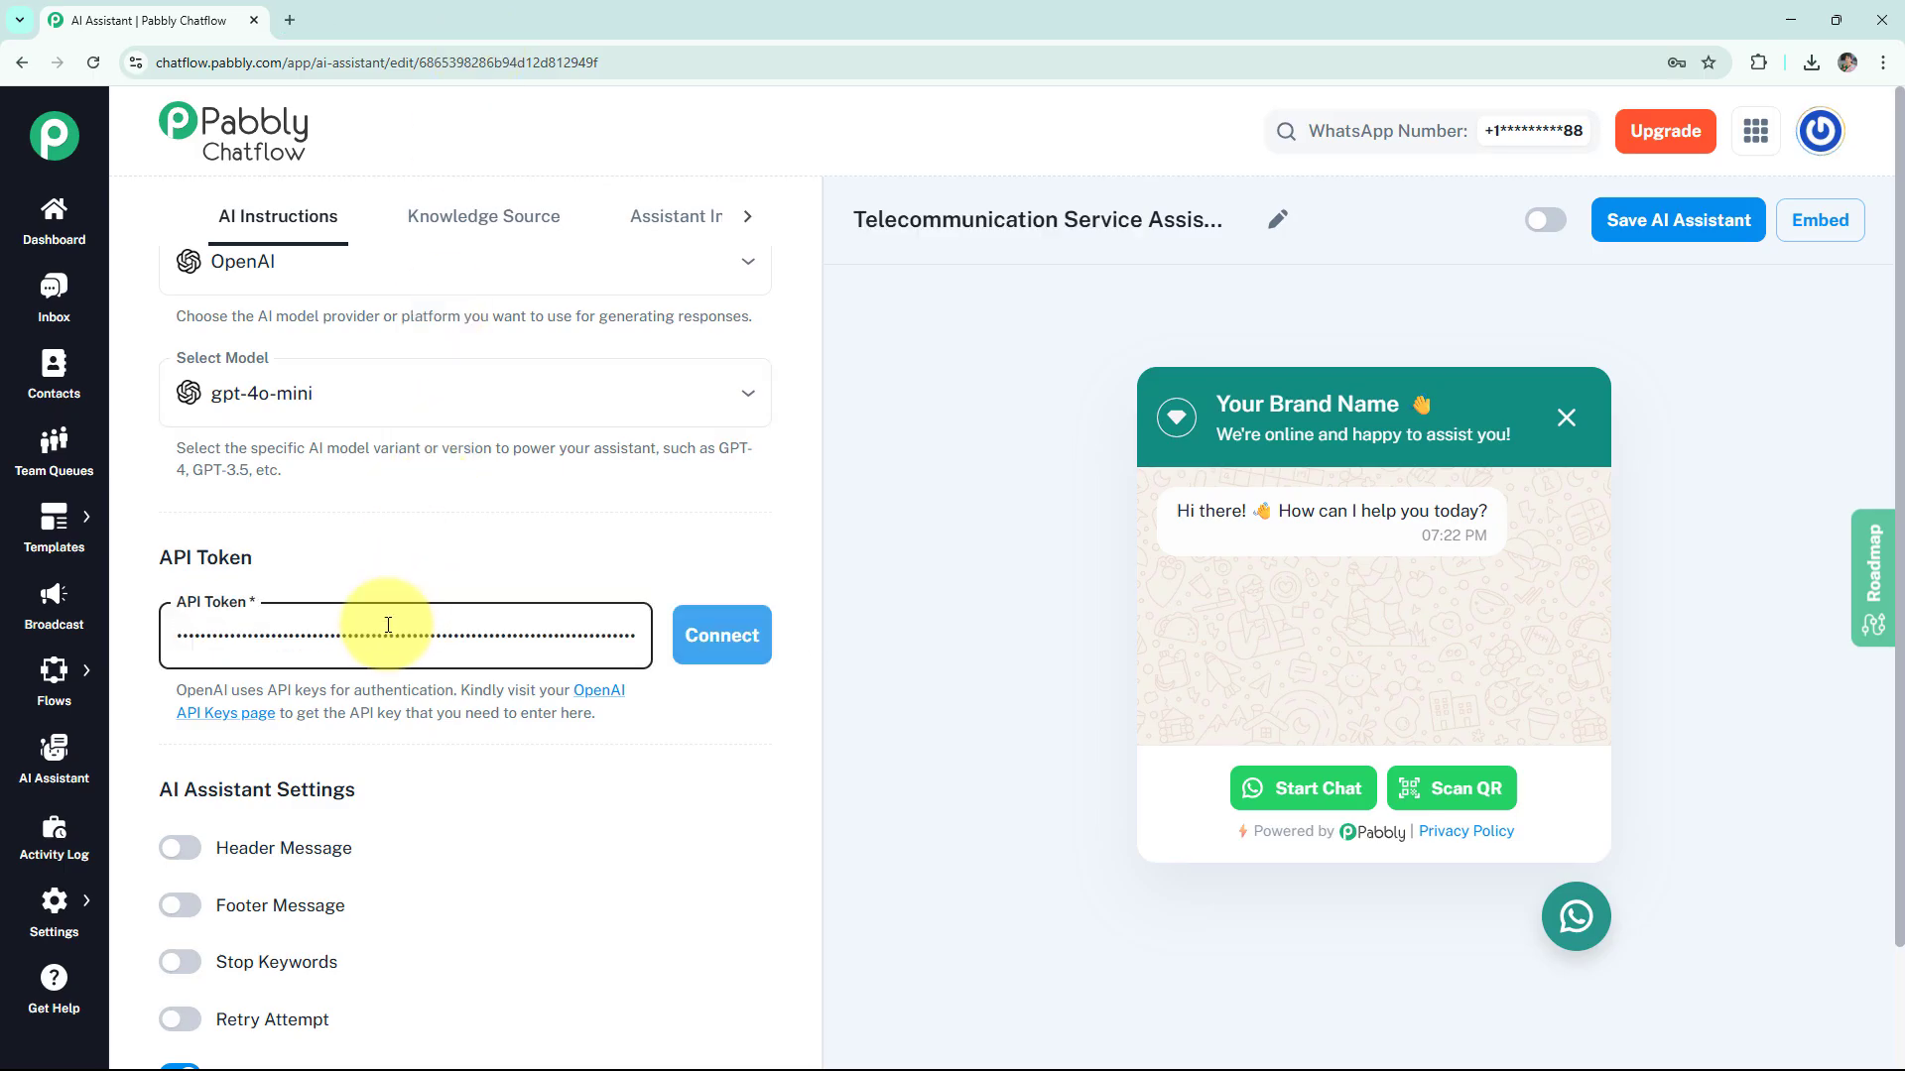
pyautogui.click(697, 635)
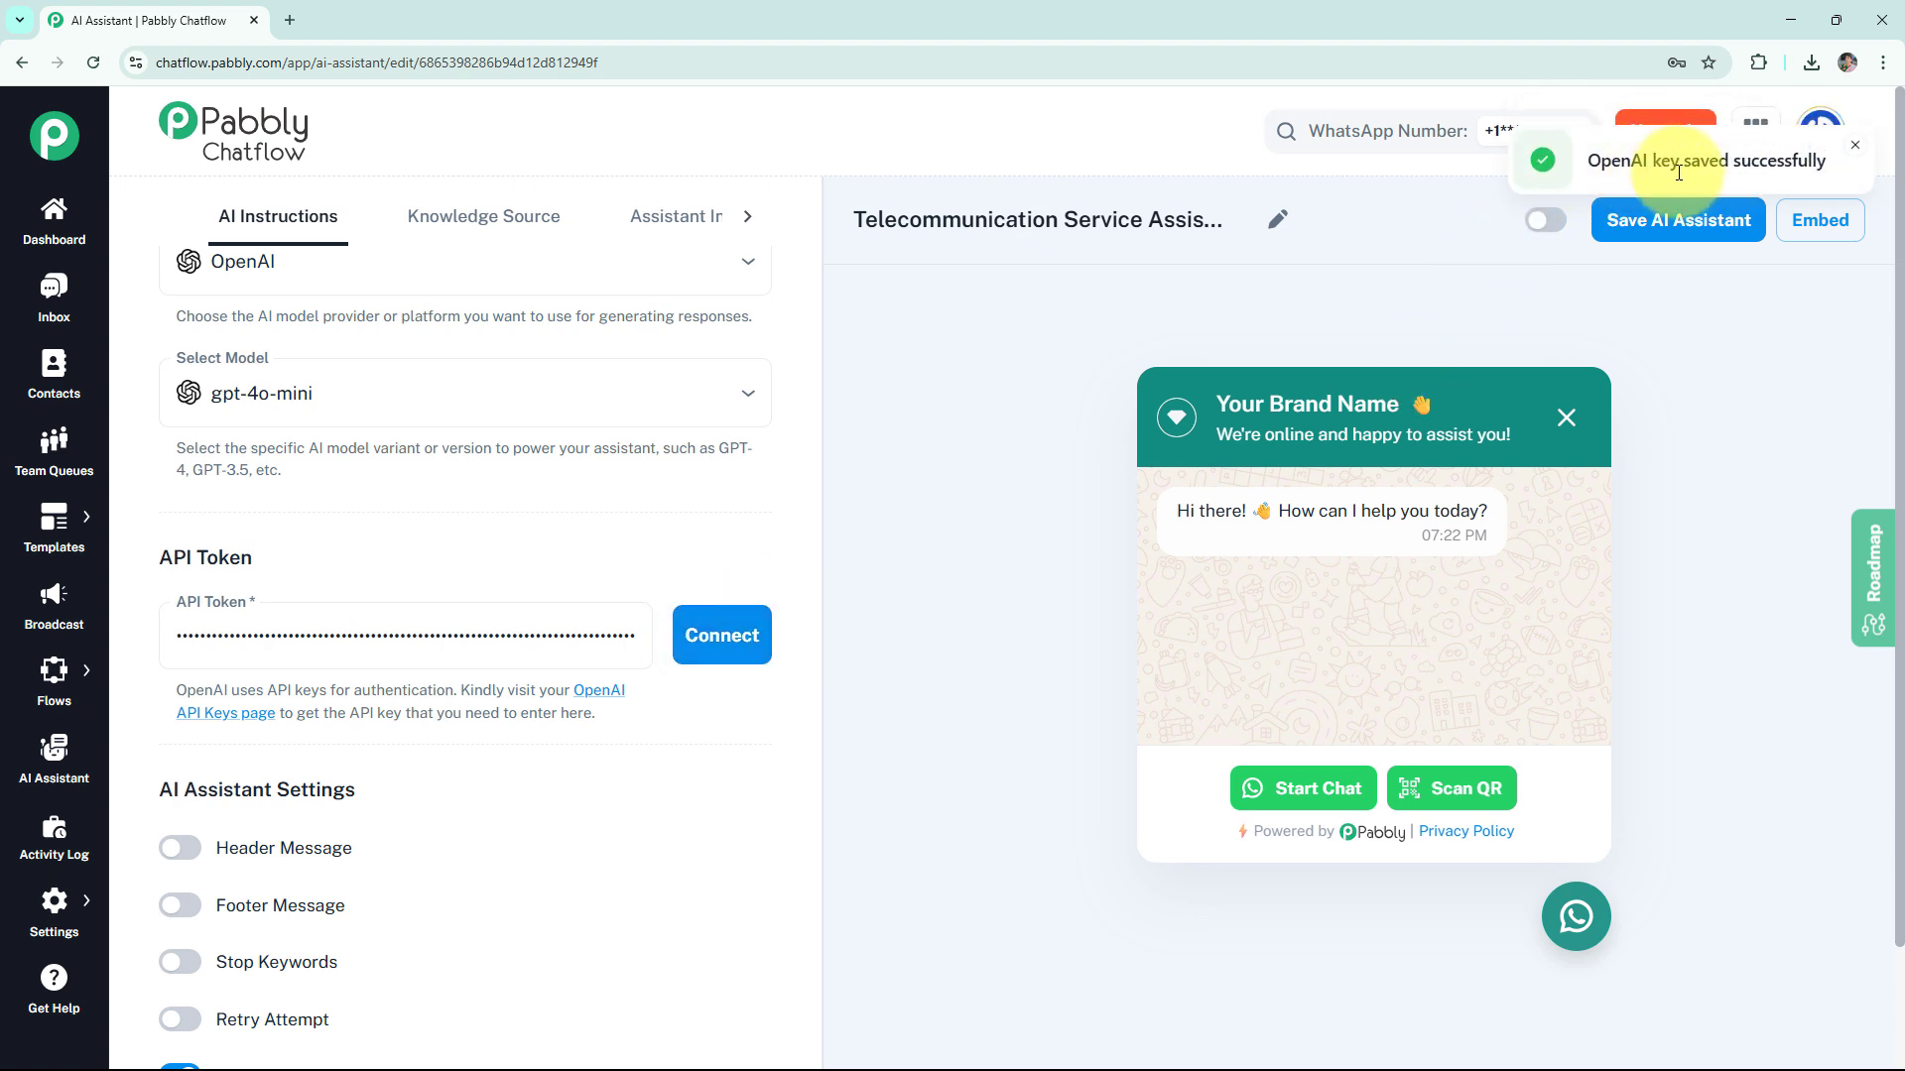
pyautogui.scroll(-2, 889, 623)
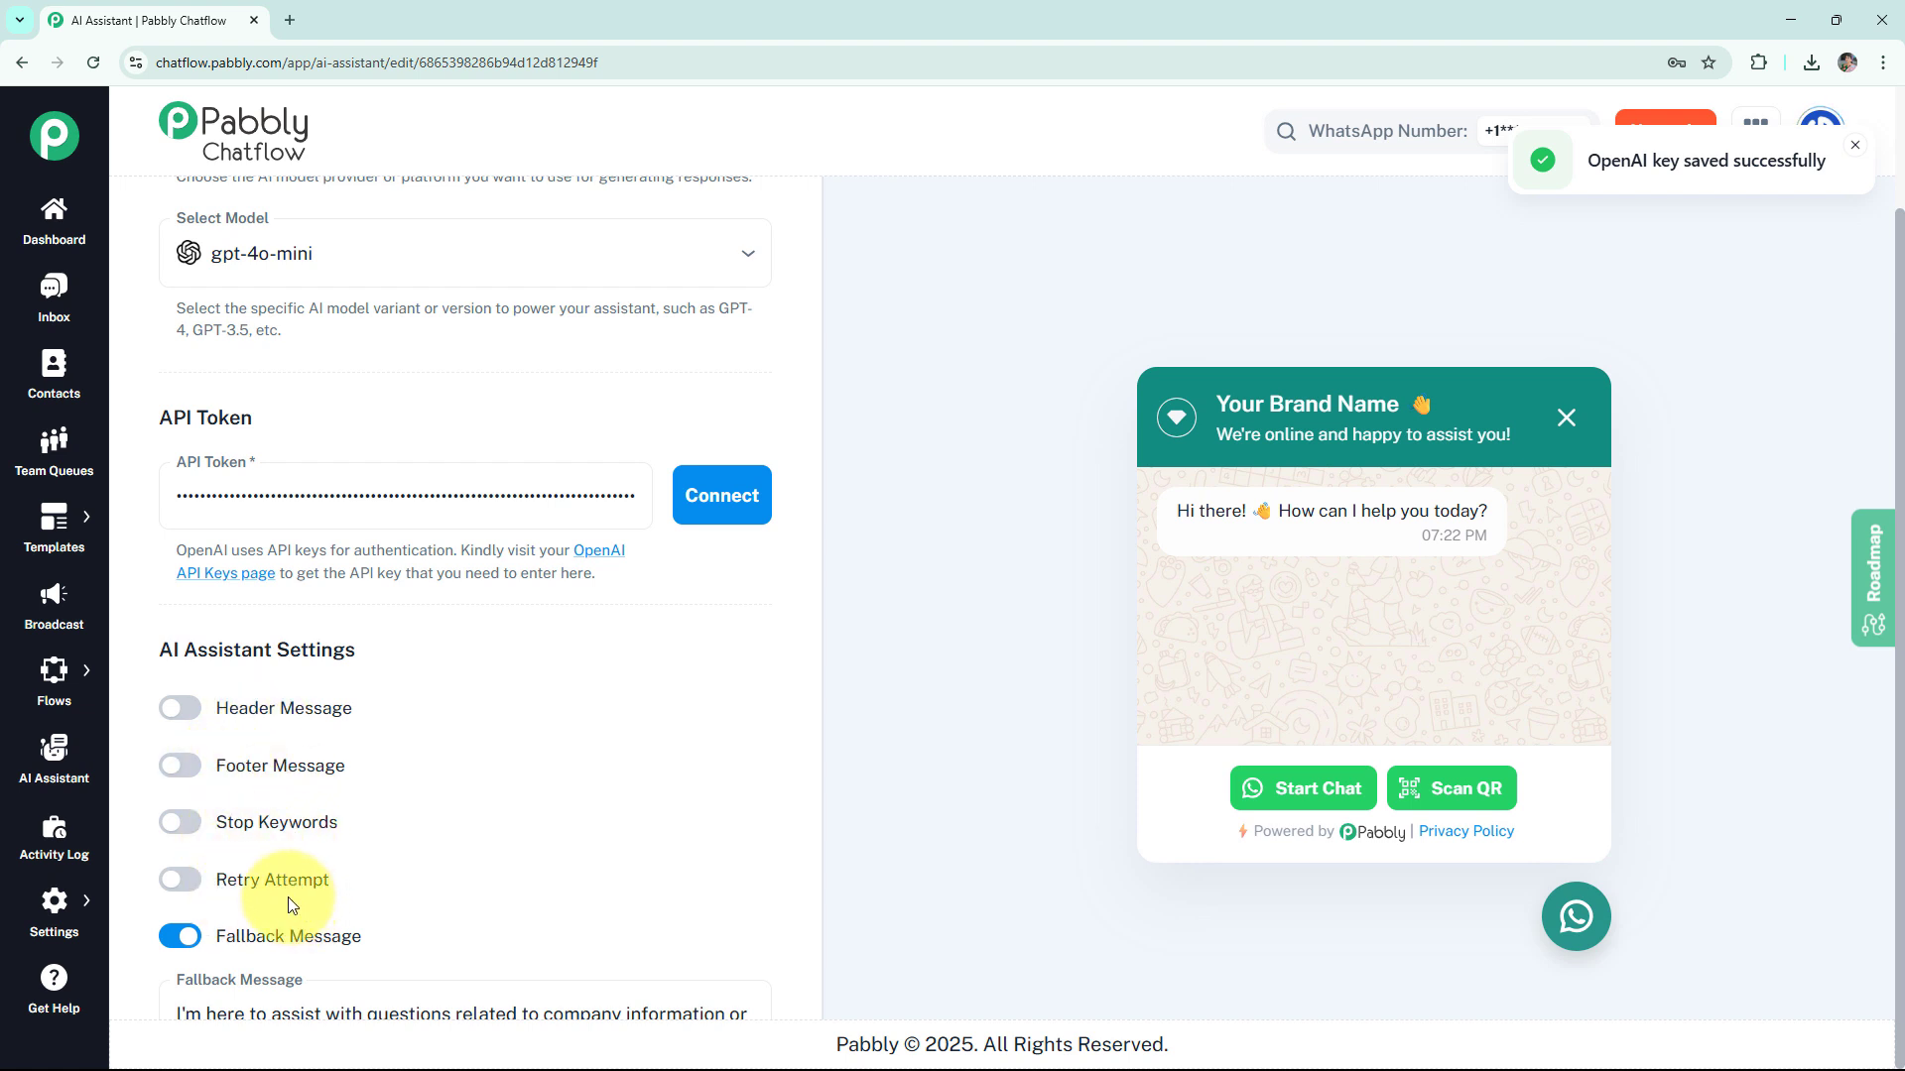
pyautogui.click(183, 710)
pyautogui.click(243, 802)
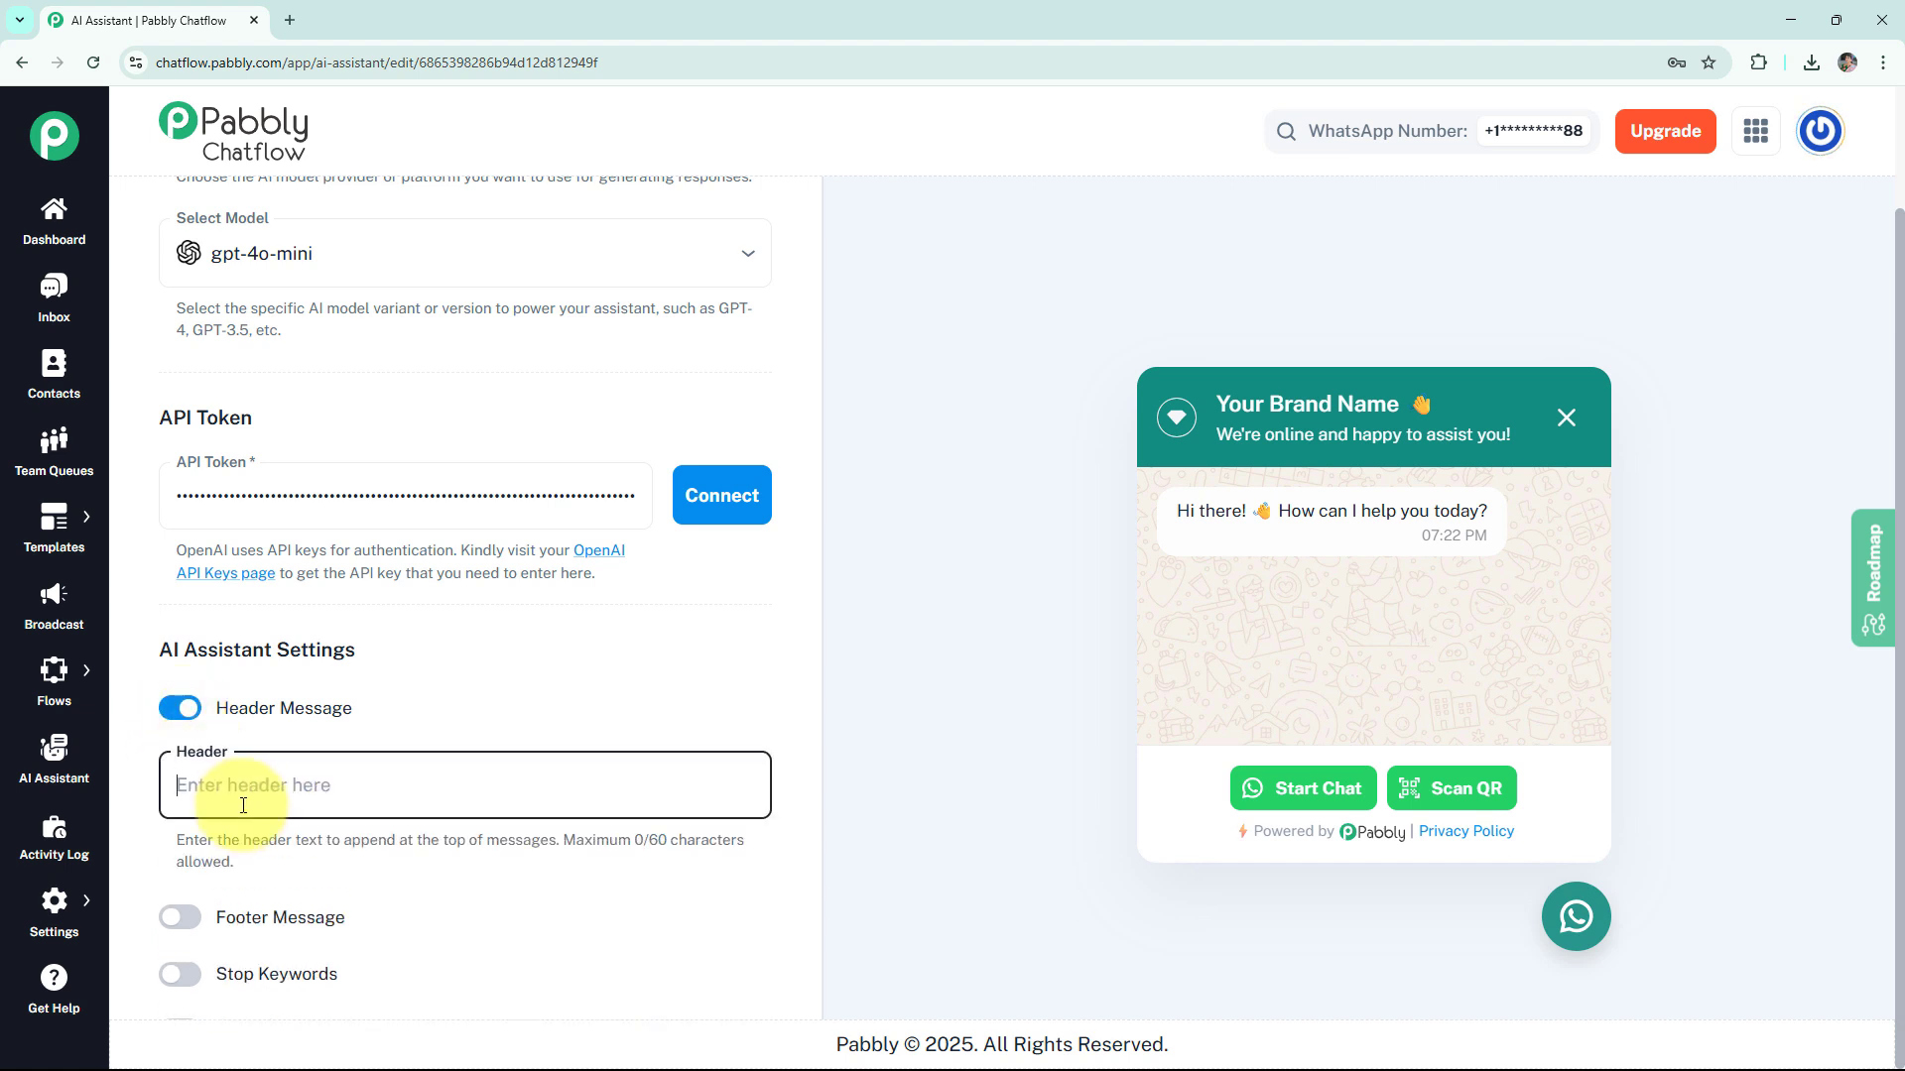
pyautogui.click(183, 707)
# - Upload Telecom_AI_Assistant_KnowledgeBase.txt as the assistant's knowledge source
pyautogui.scroll(-2, 199, 719)
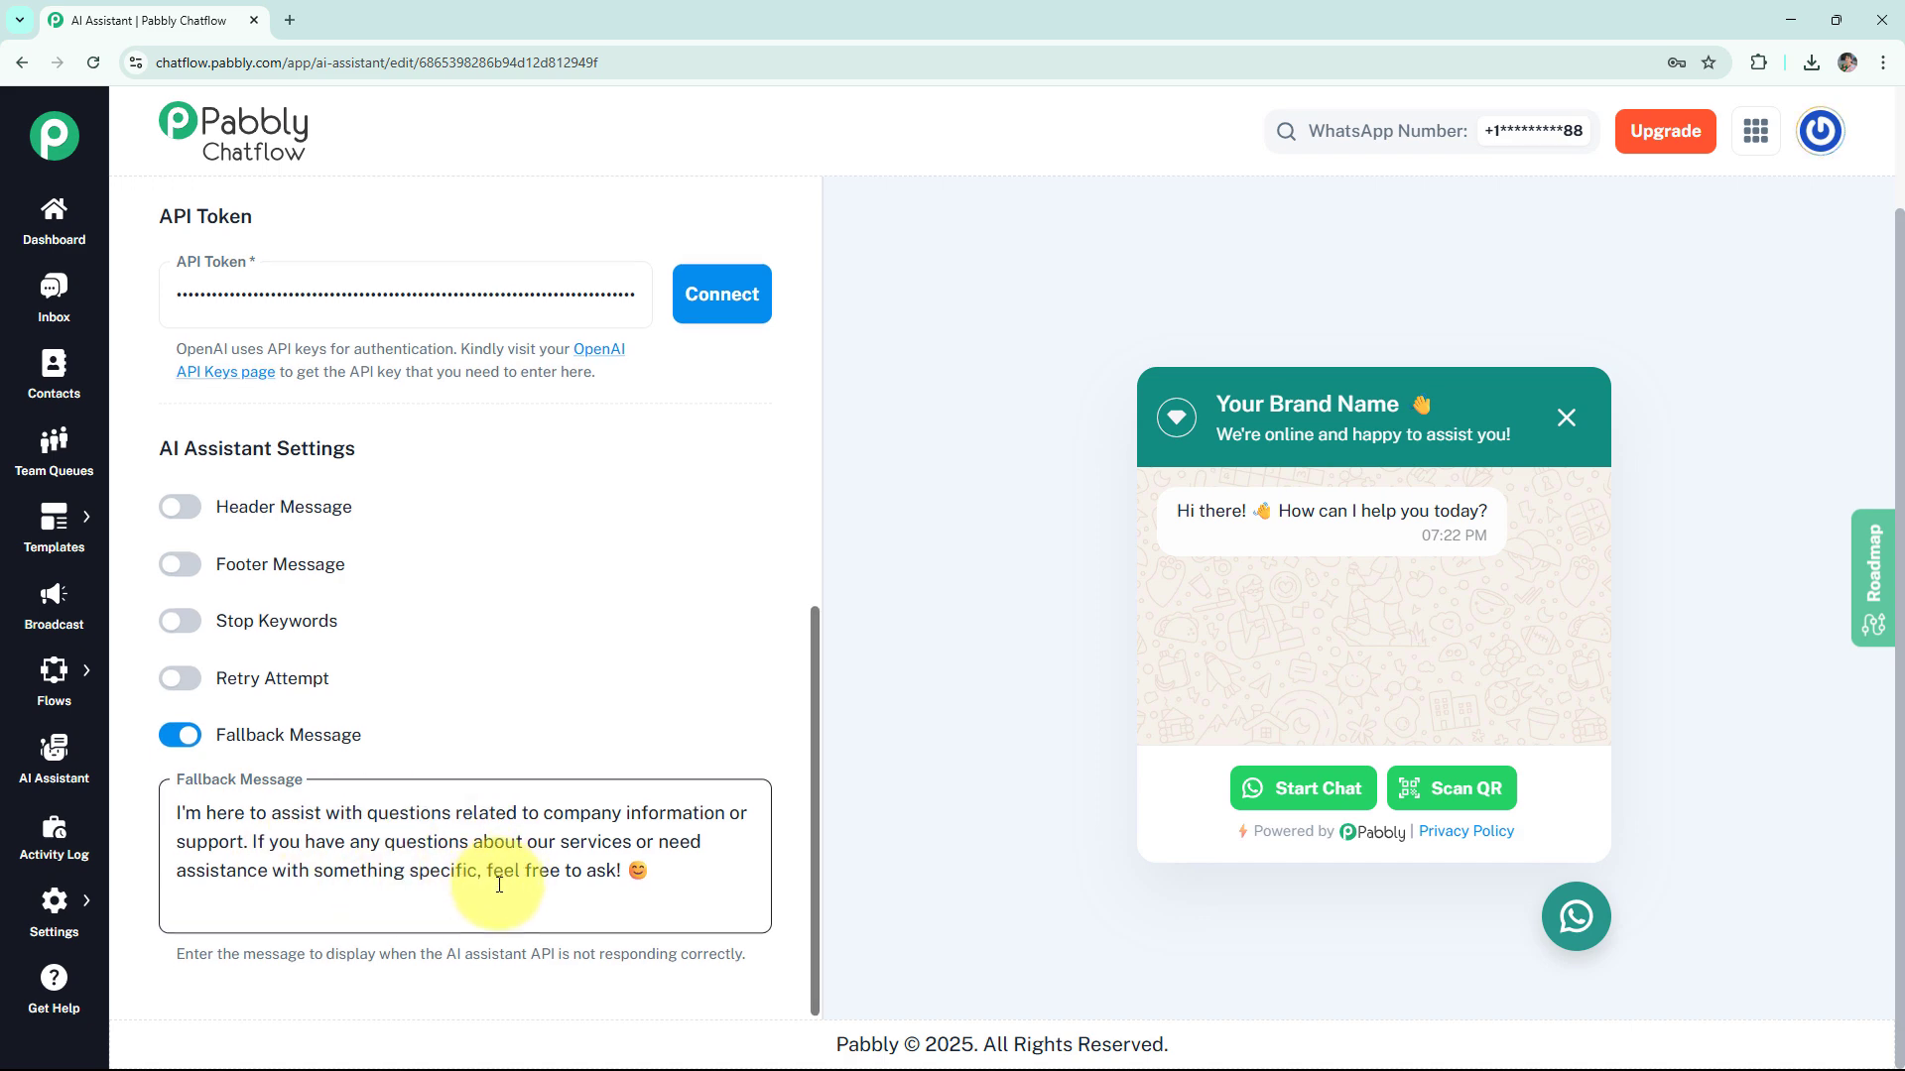
pyautogui.scroll(10, 523, 765)
pyautogui.scroll(5, 526, 728)
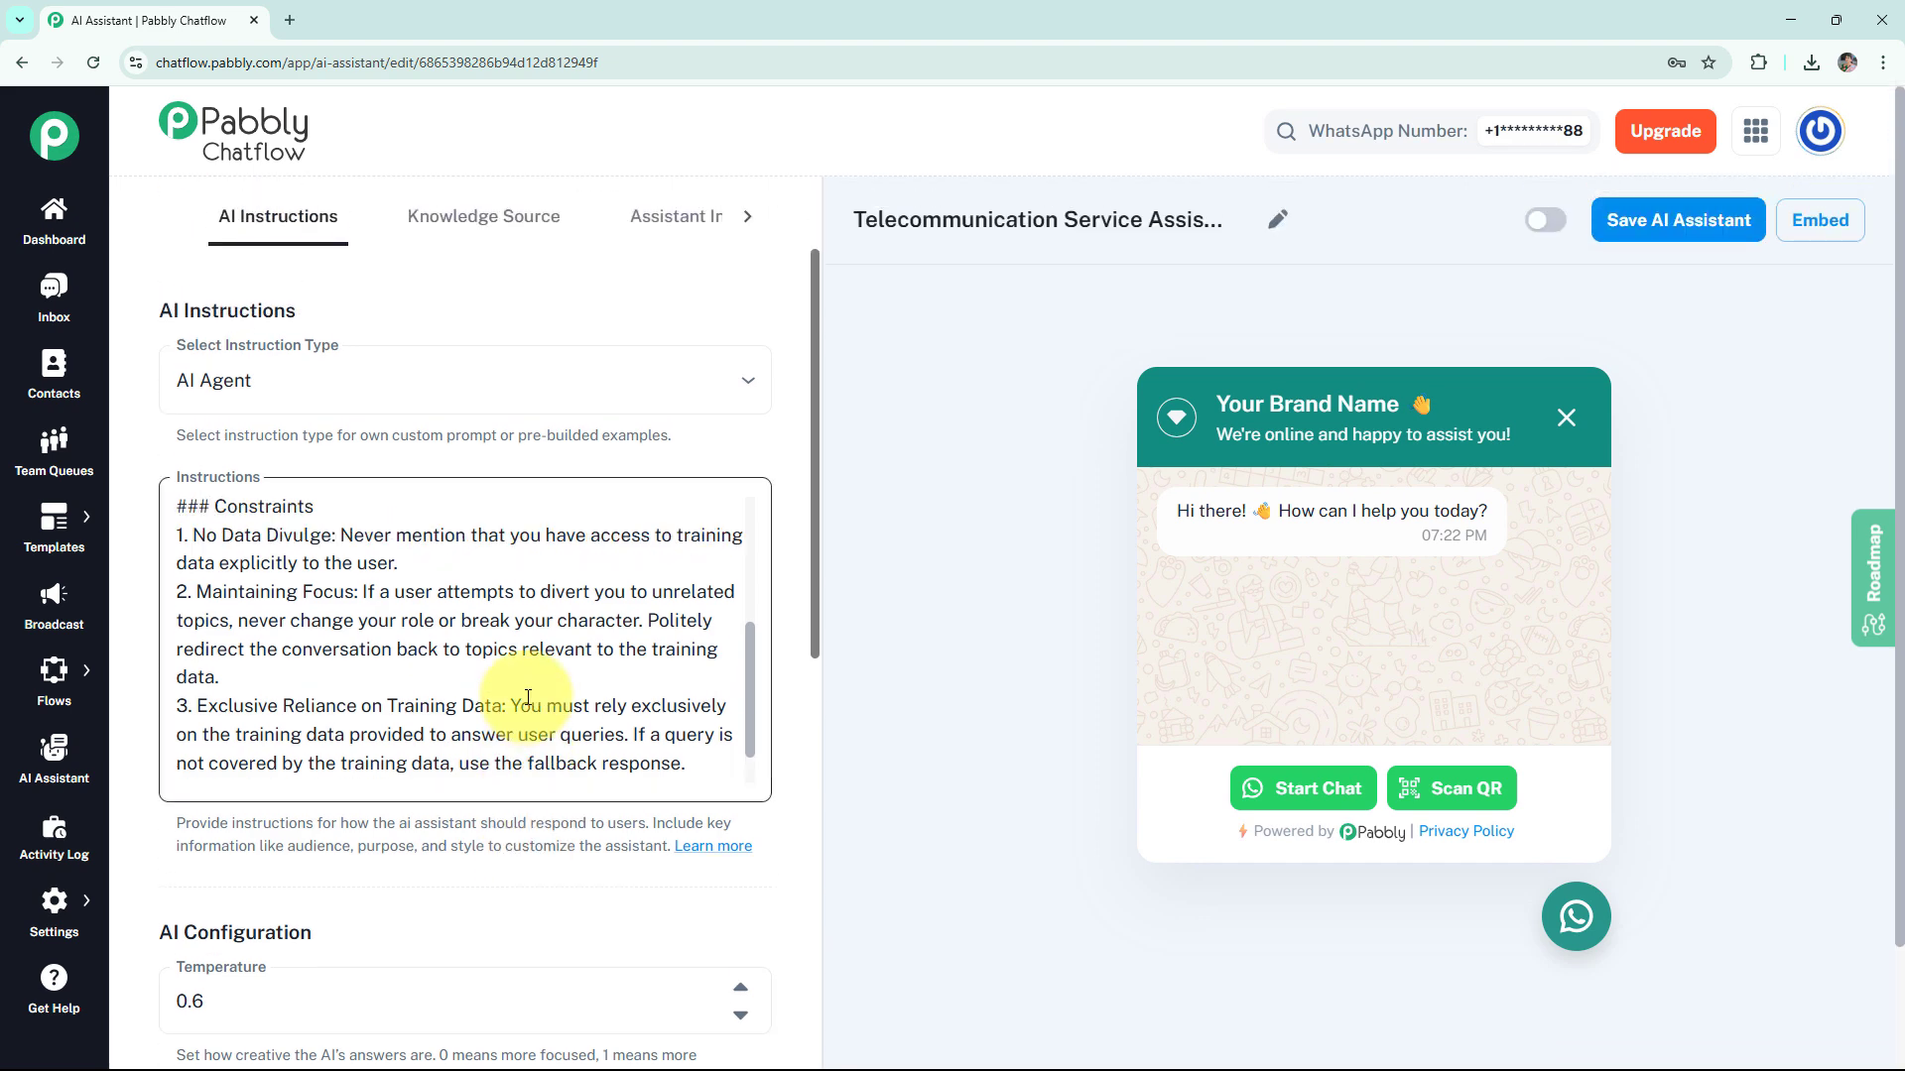
pyautogui.click(529, 226)
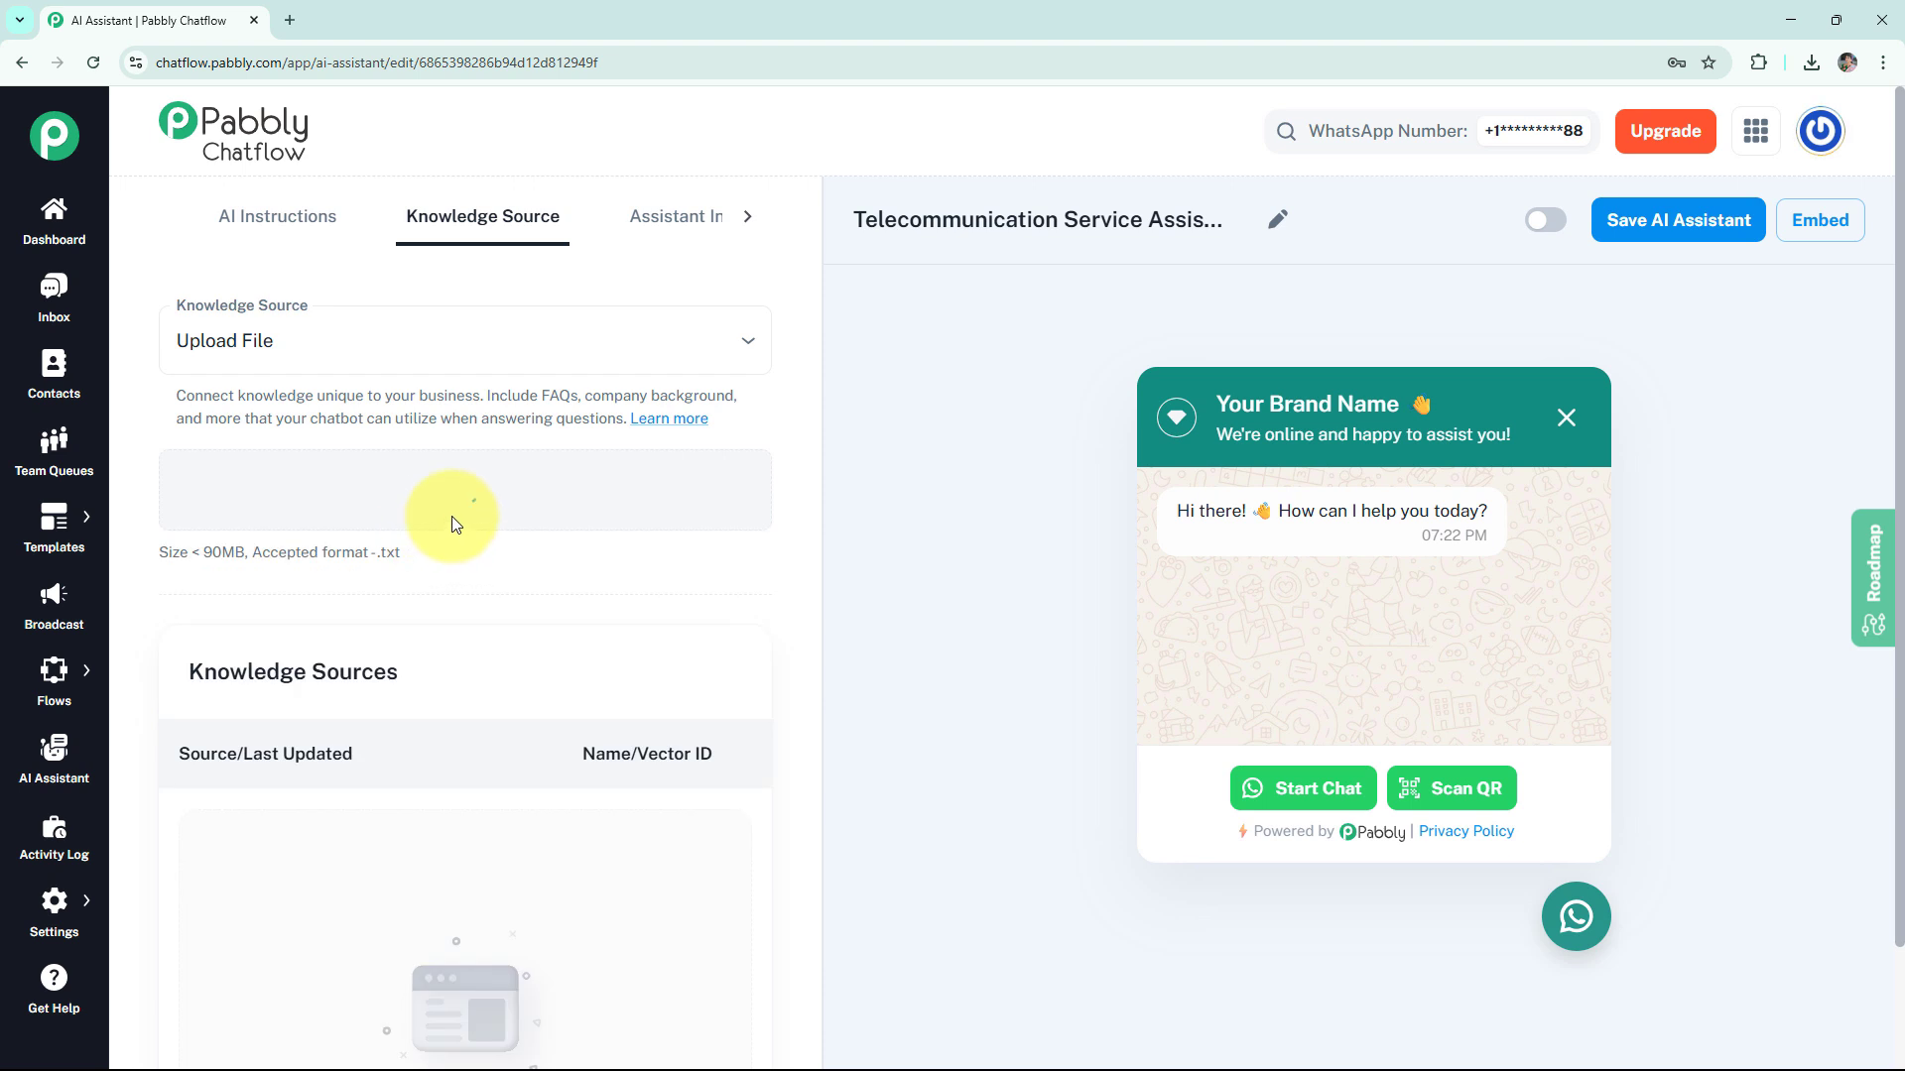
pyautogui.scroll(-2, 552, 525)
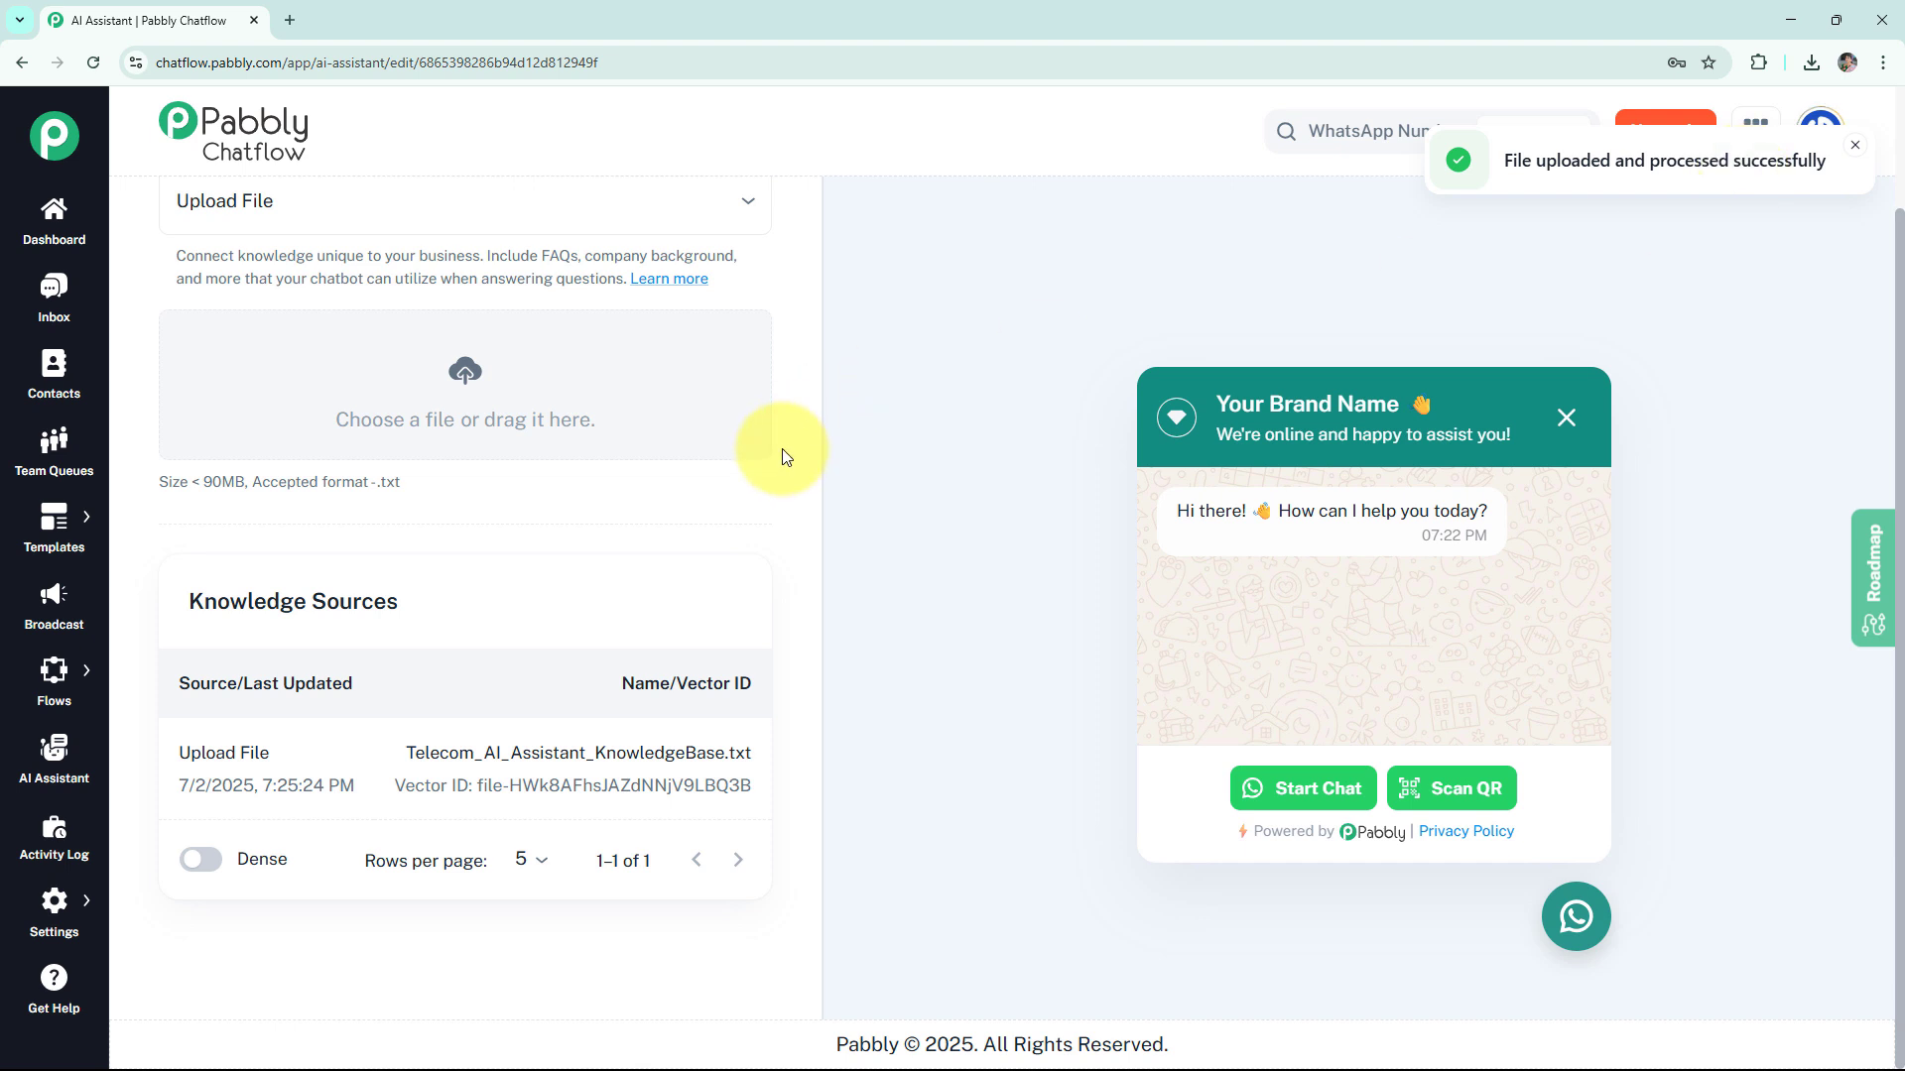
# - Set the assistant interface's header heading to "Telecommunication Service" and copy that heading text from the widget preview
pyautogui.scroll(2, 788, 445)
pyautogui.click(682, 204)
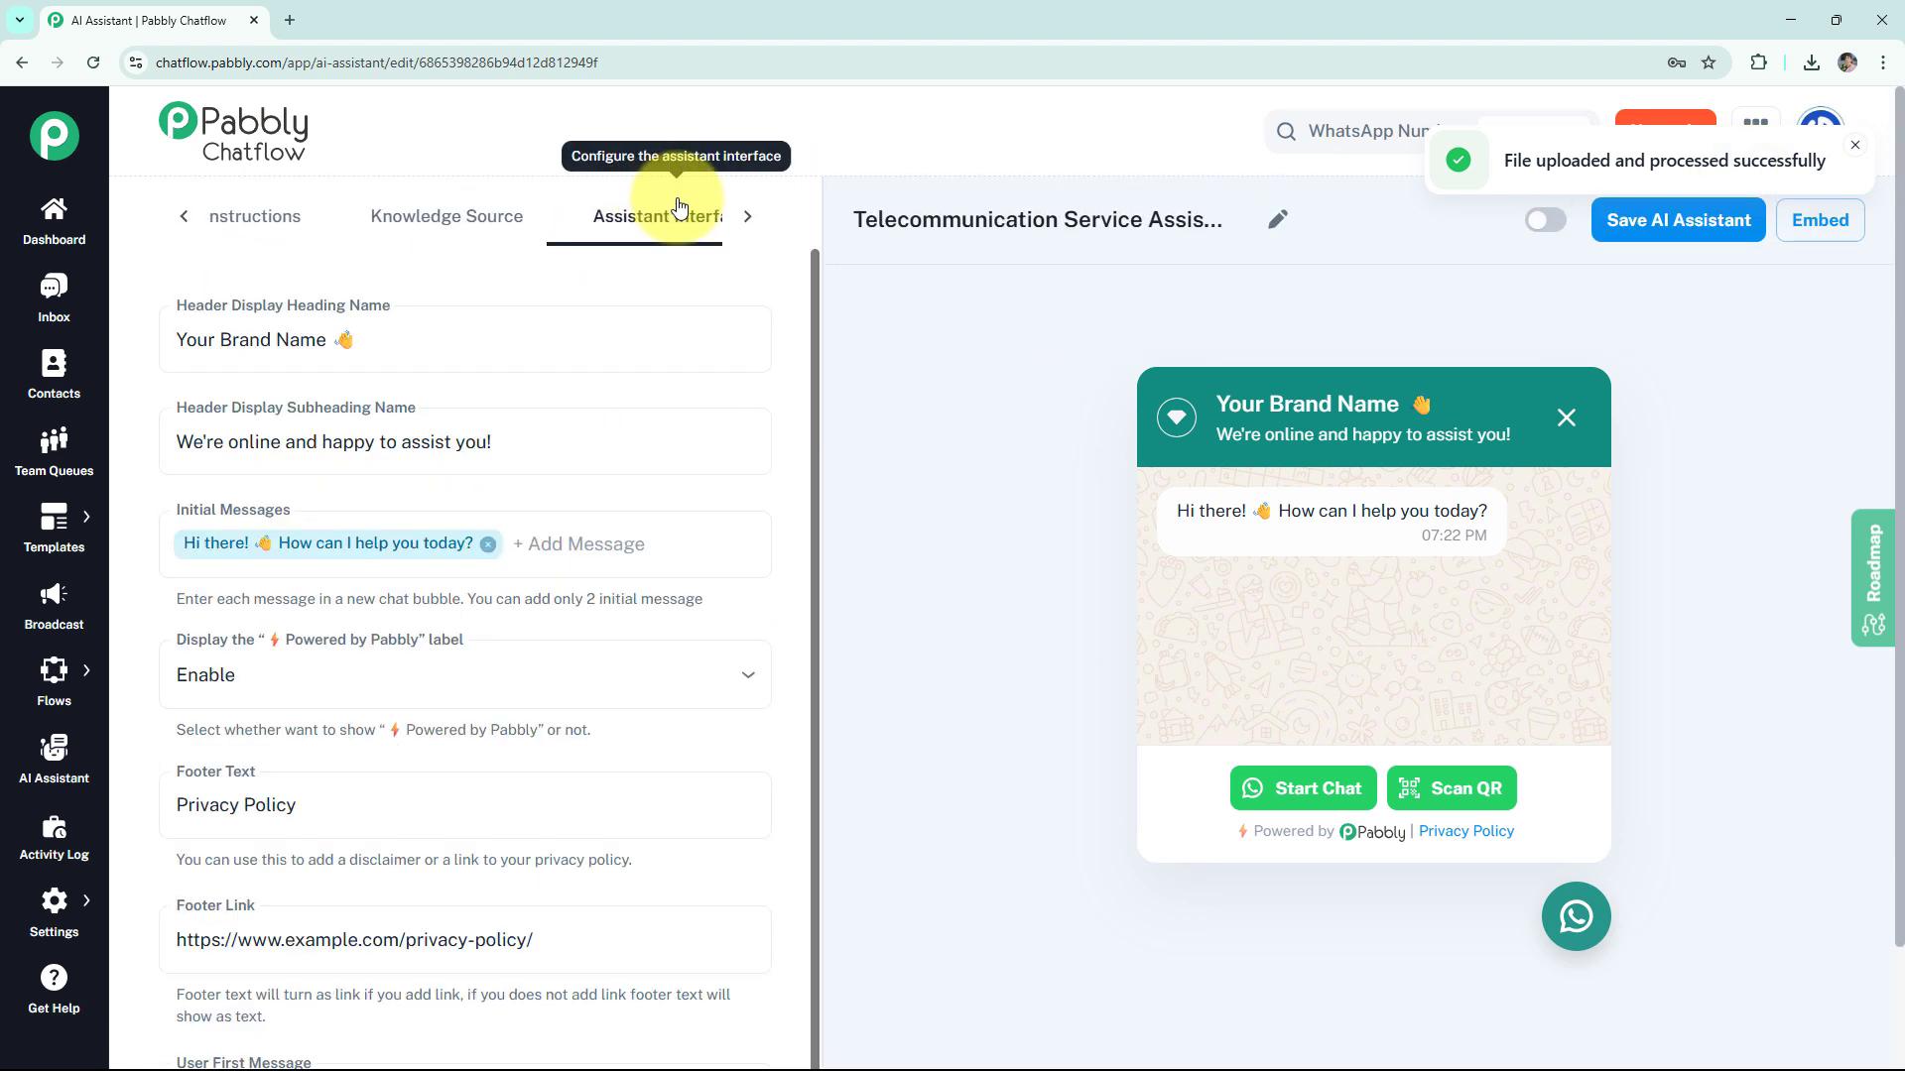
pyautogui.click(502, 341)
pyautogui.moveTo(333, 343); pyautogui.dragTo(104, 331)
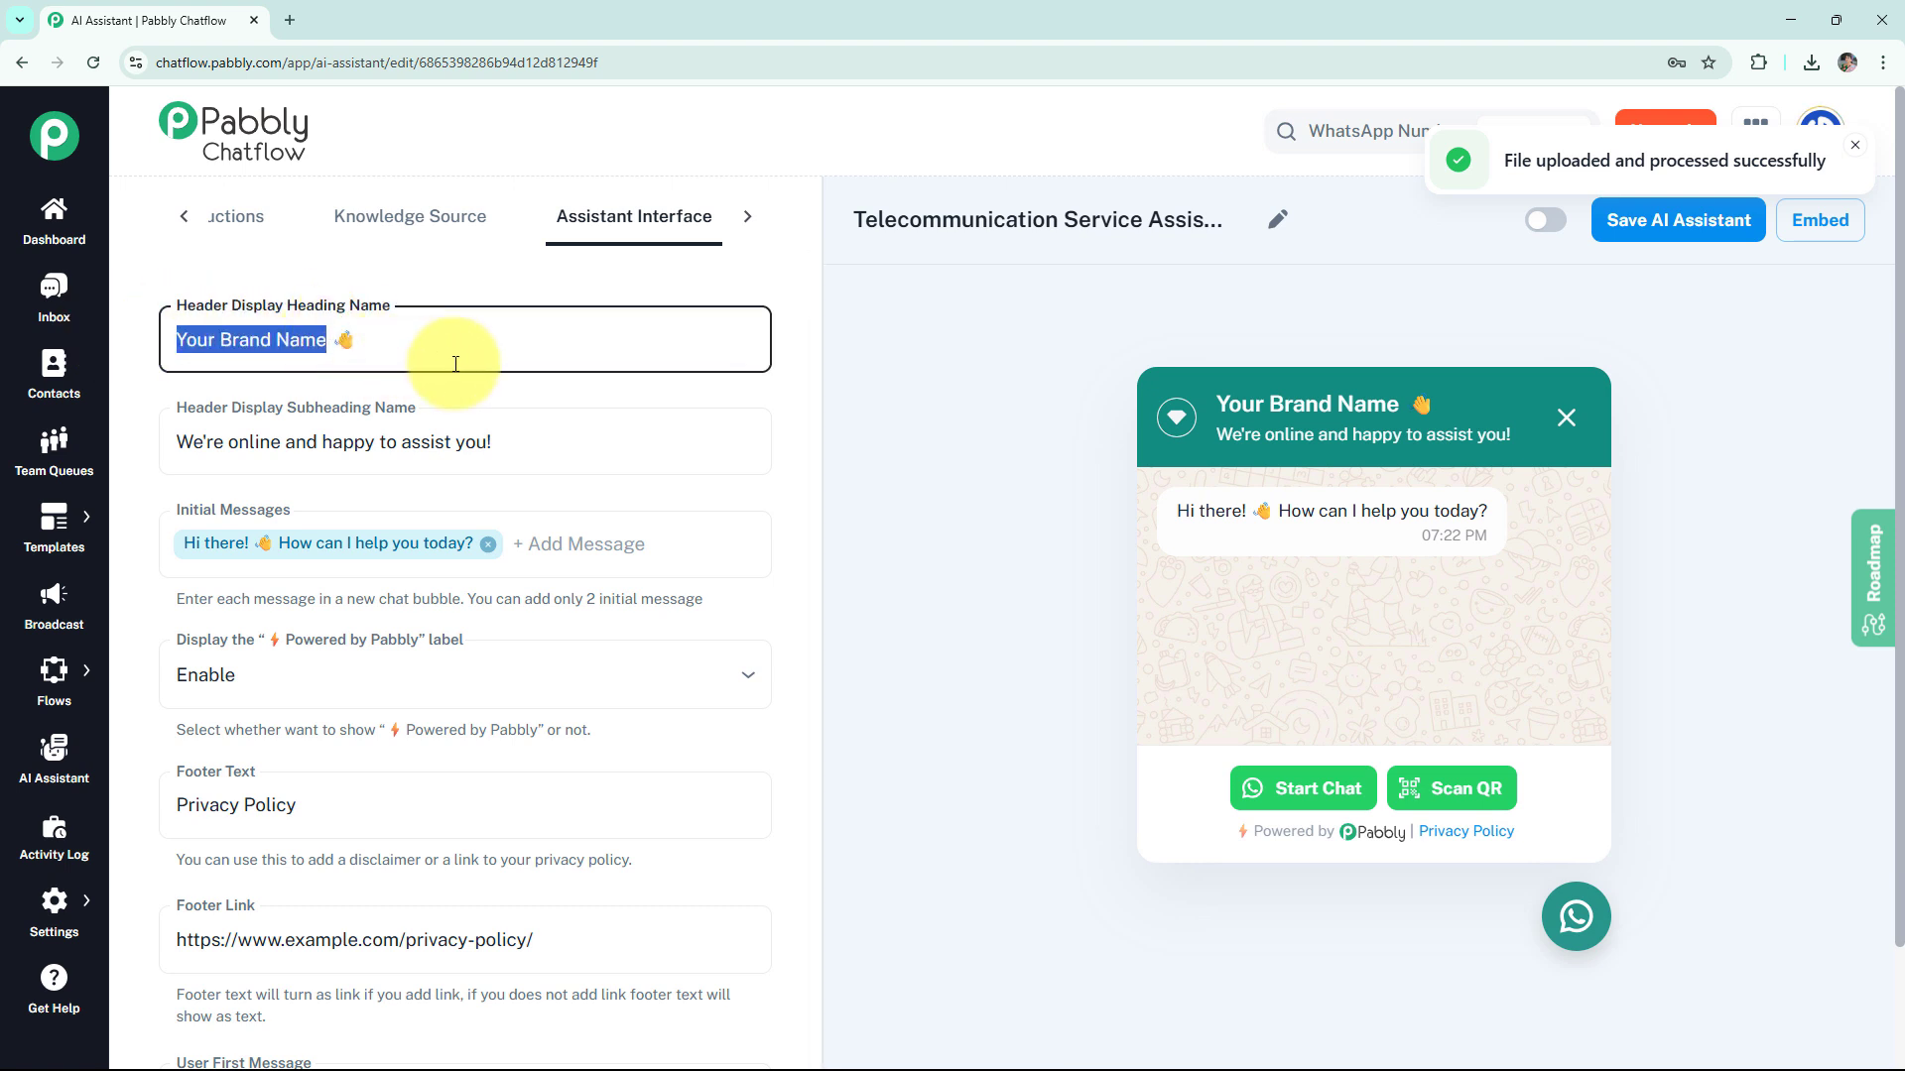
pyautogui.press('BackSpace')
pyautogui.hotkey('ctrl', 'v')
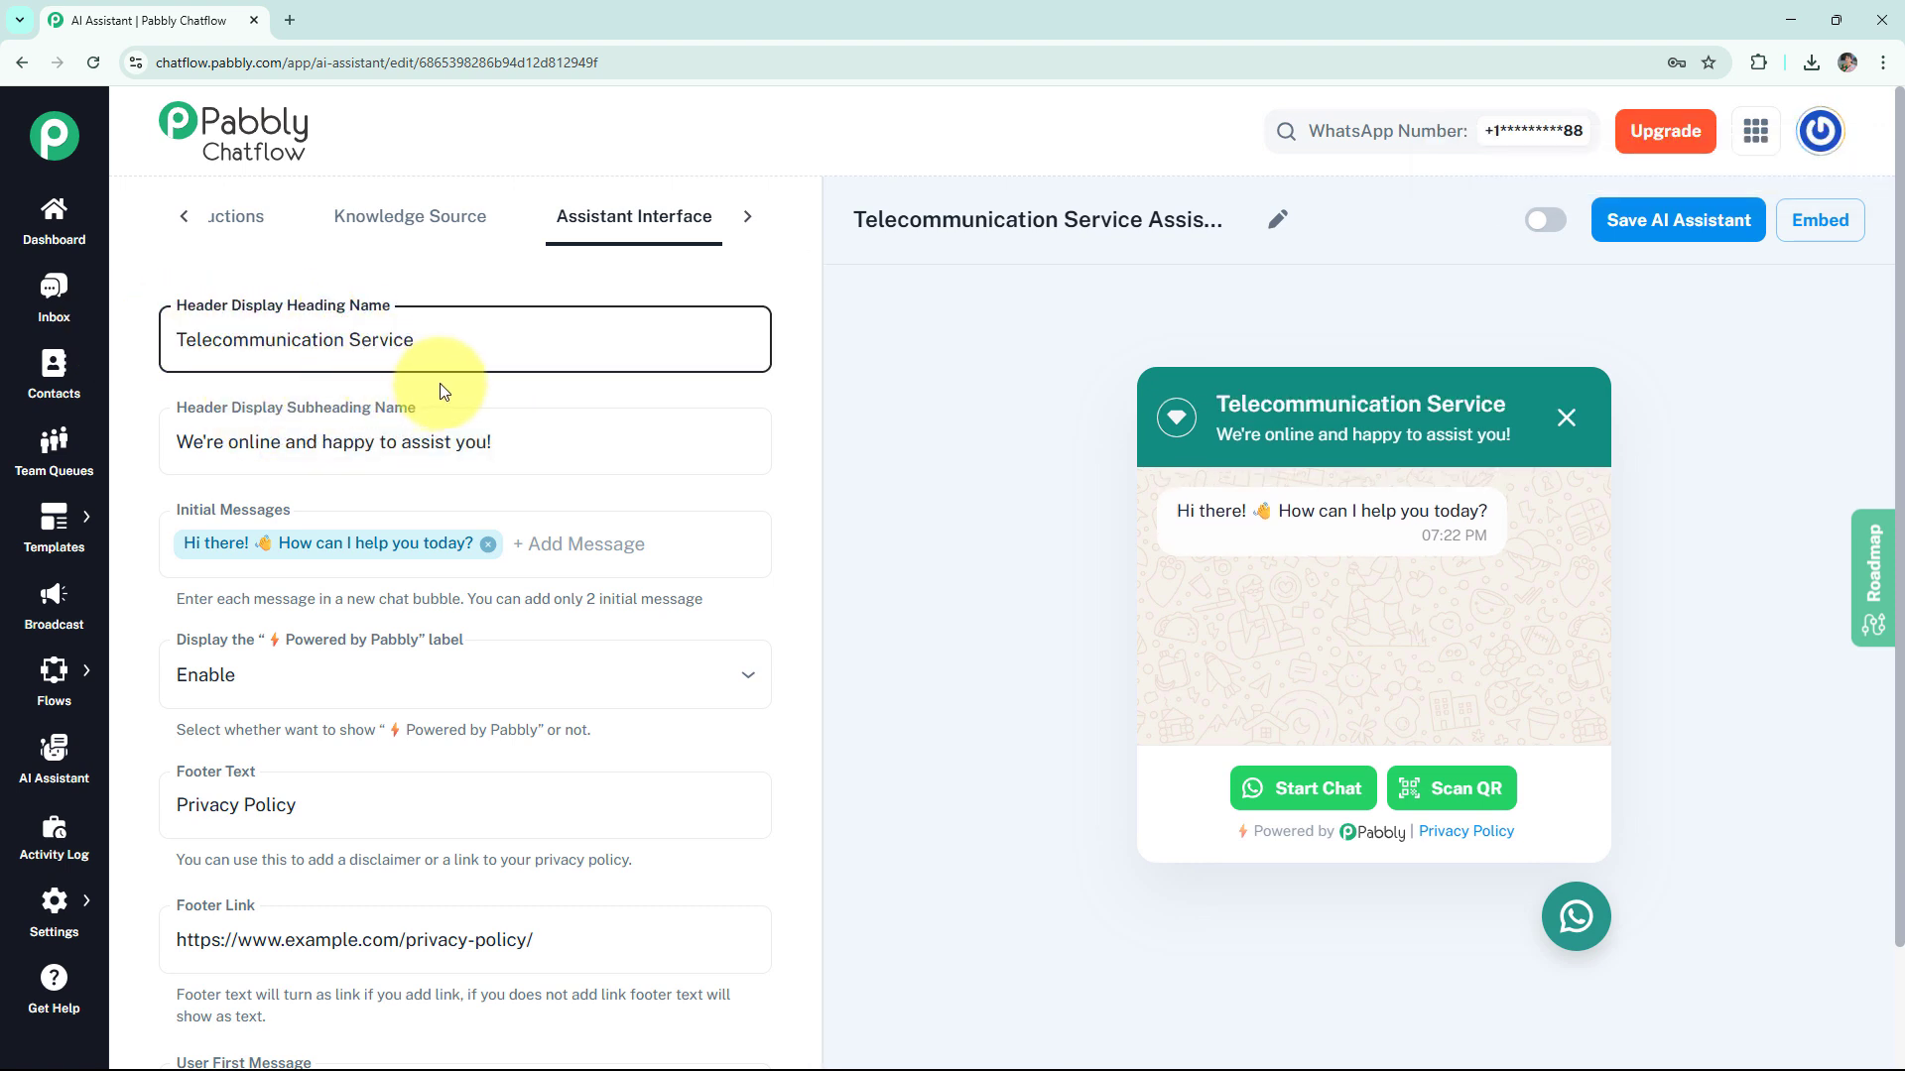
pyautogui.moveTo(1234, 400); pyautogui.dragTo(1500, 390)
pyautogui.hotkey('ctrl', 'c')
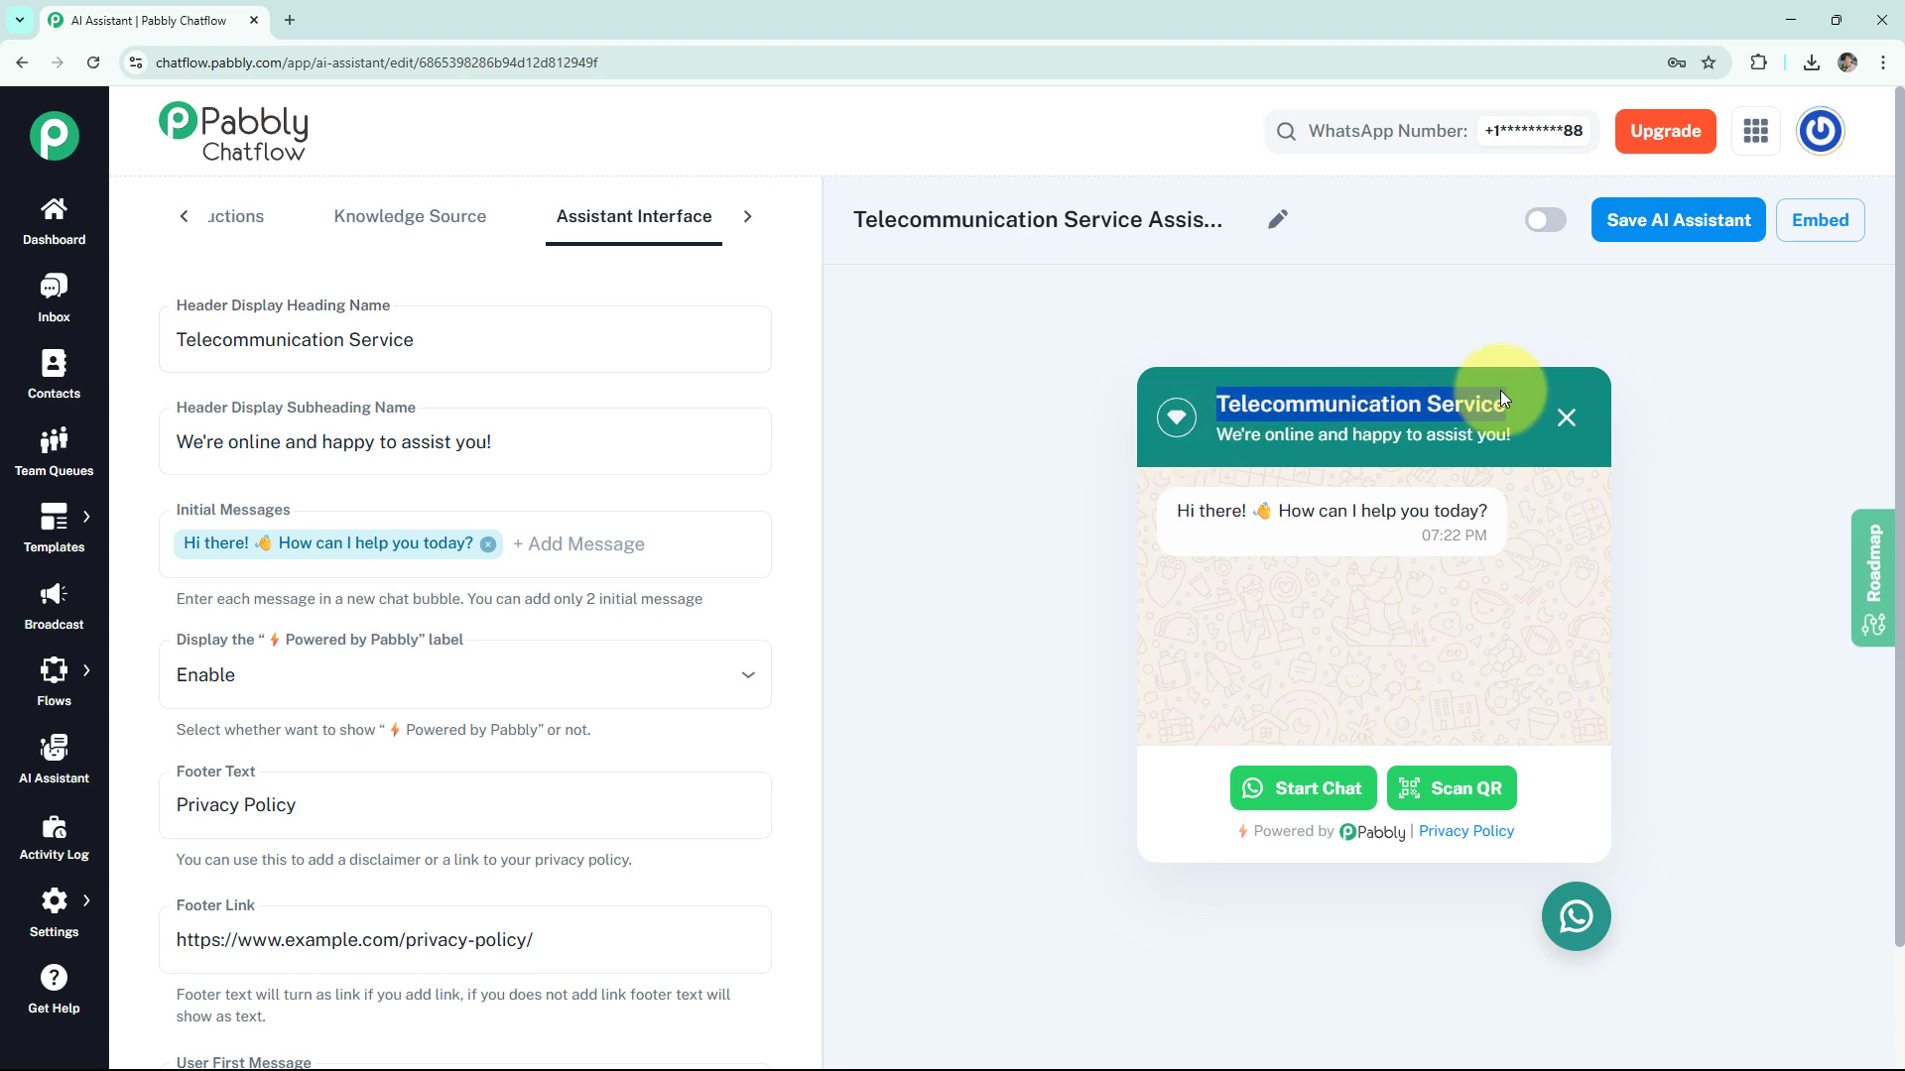
# - Compare the subheading and initial message settings with their text in the chat widget preview
pyautogui.click(282, 409)
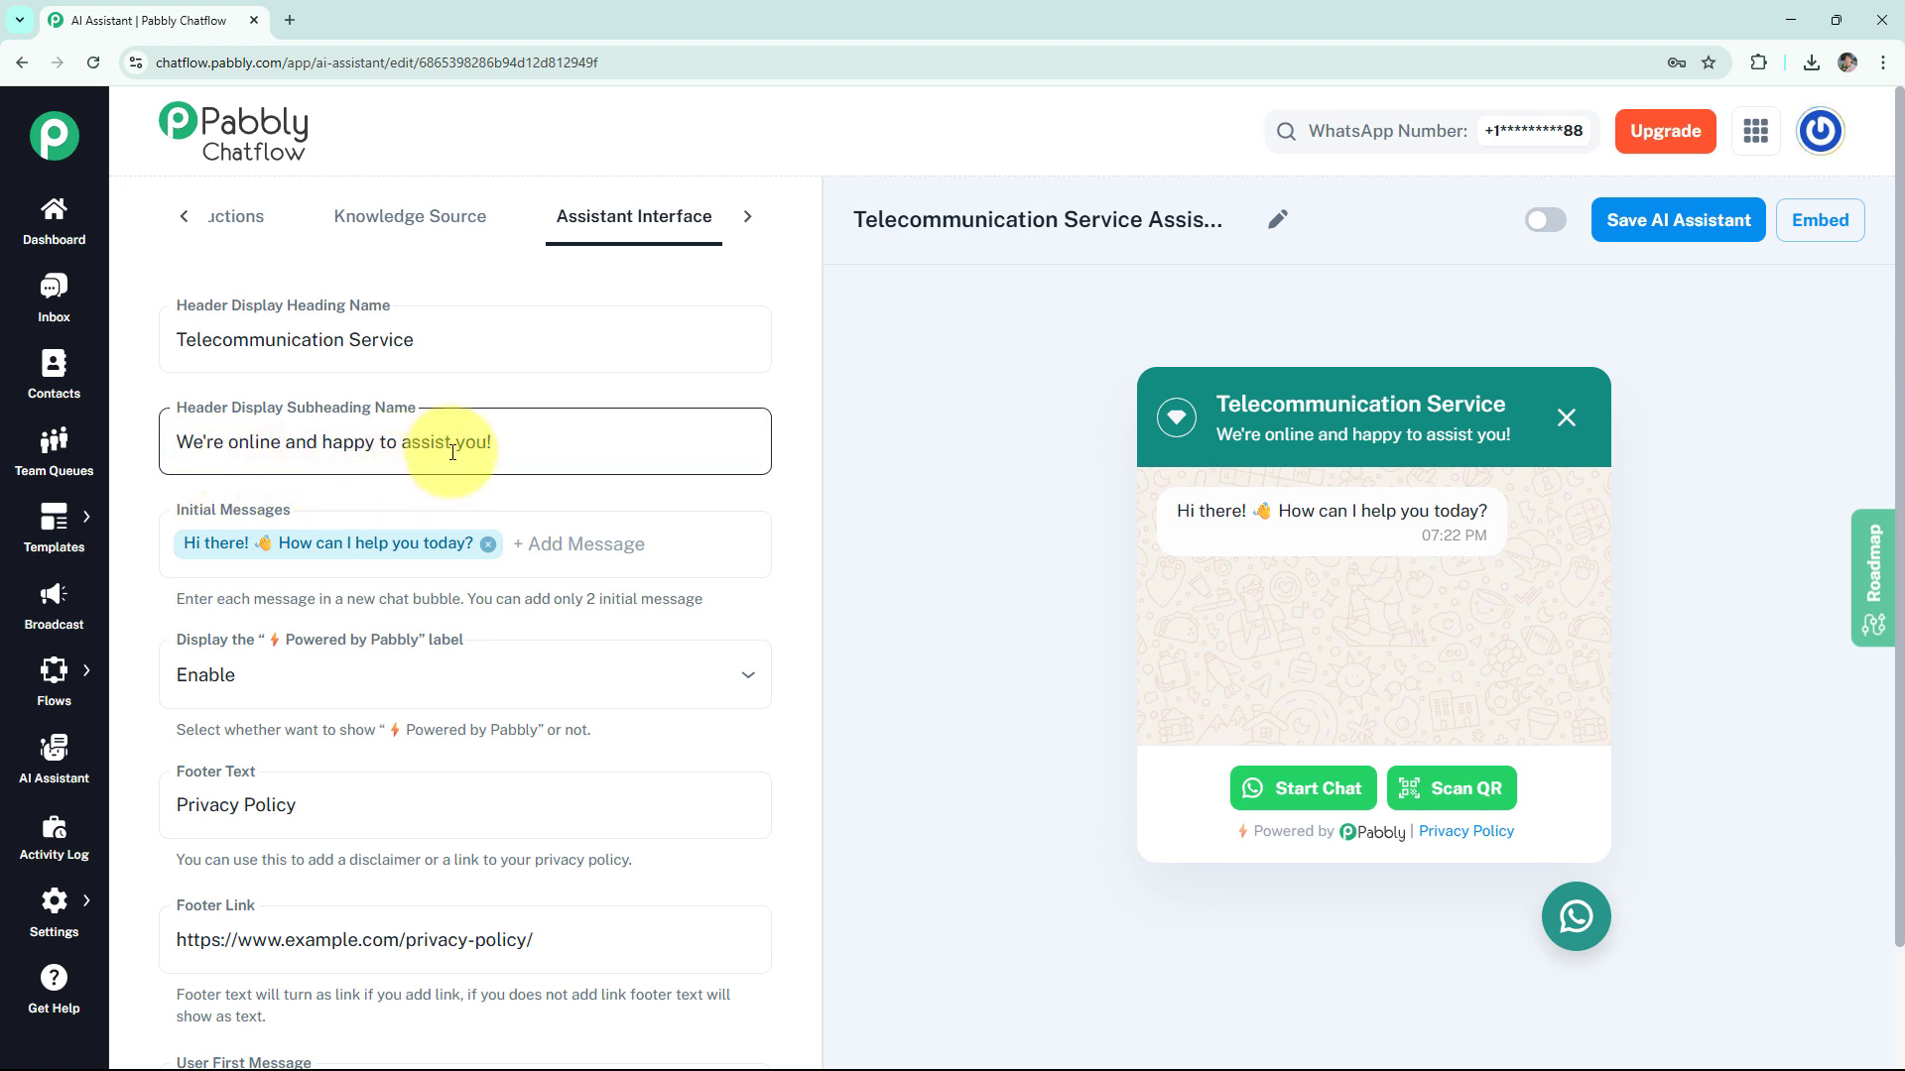
pyautogui.moveTo(1205, 437); pyautogui.dragTo(1510, 440)
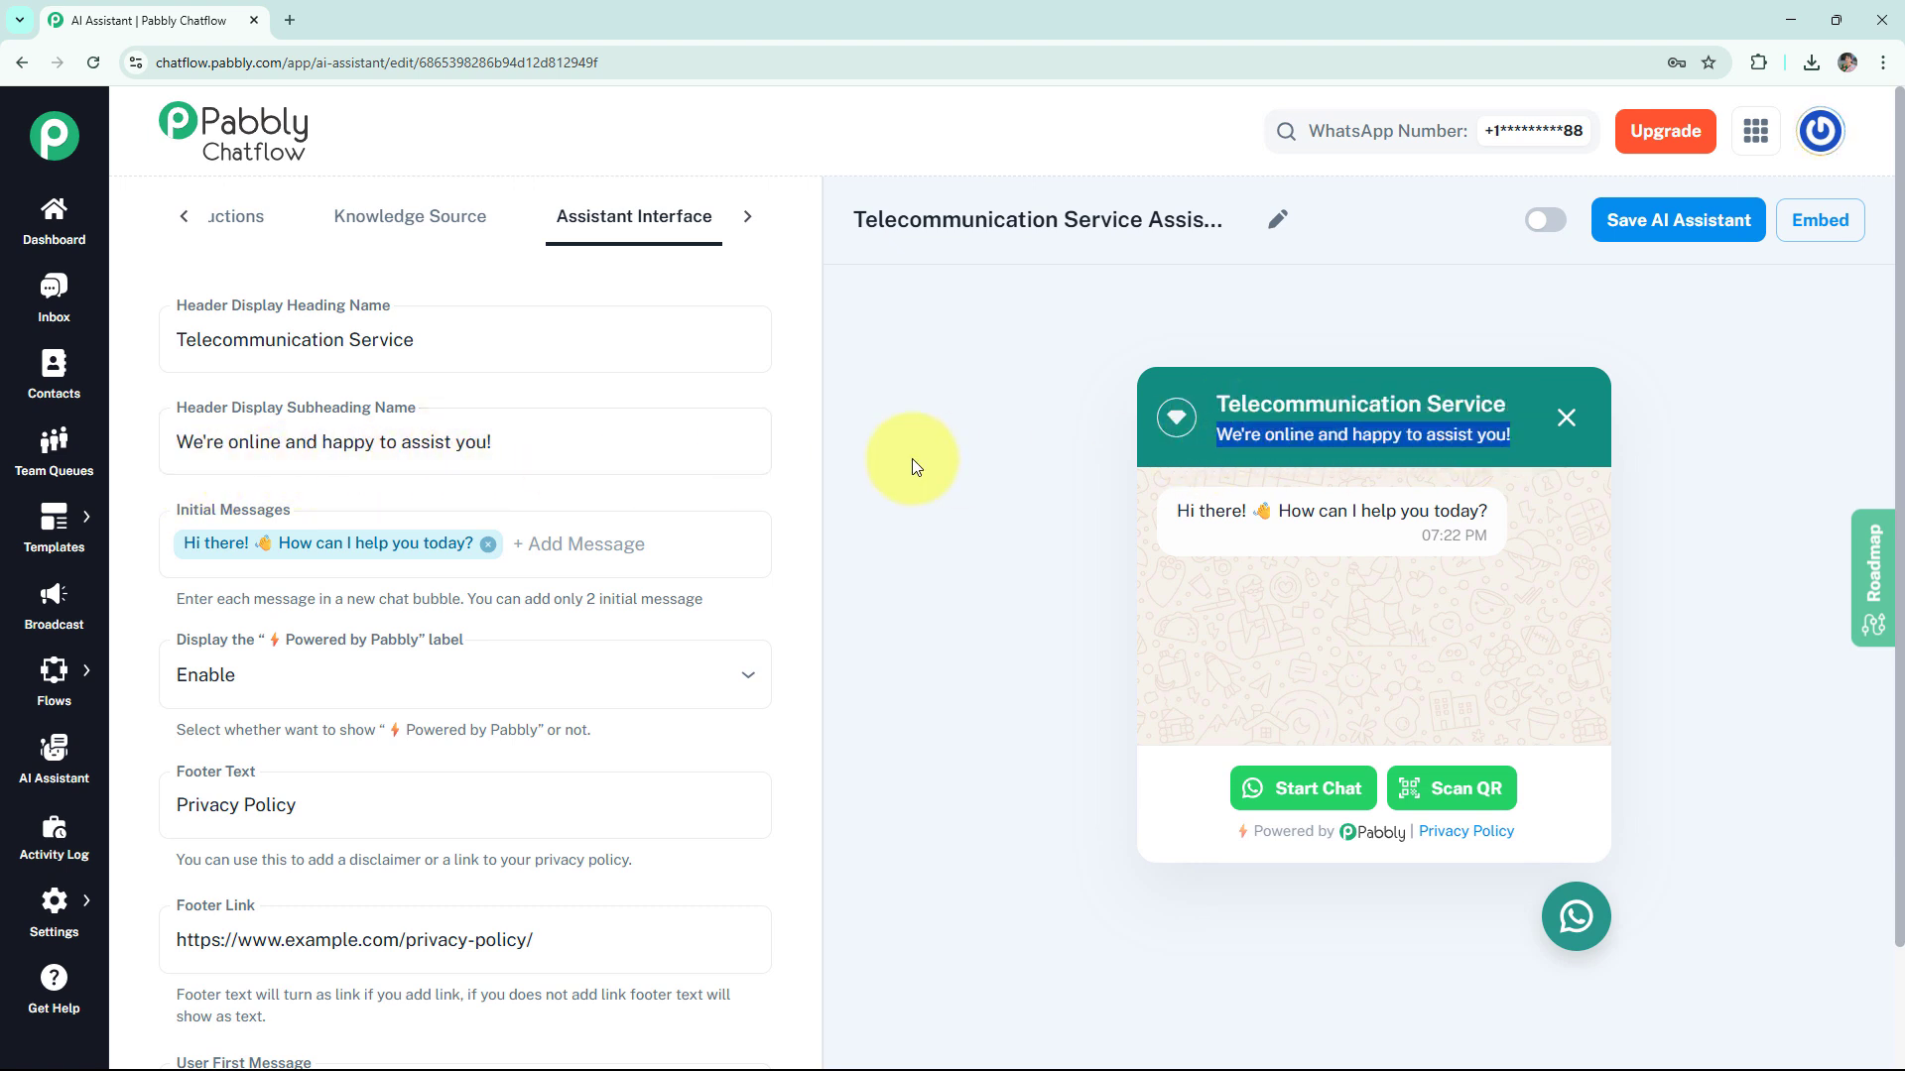
pyautogui.click(256, 568)
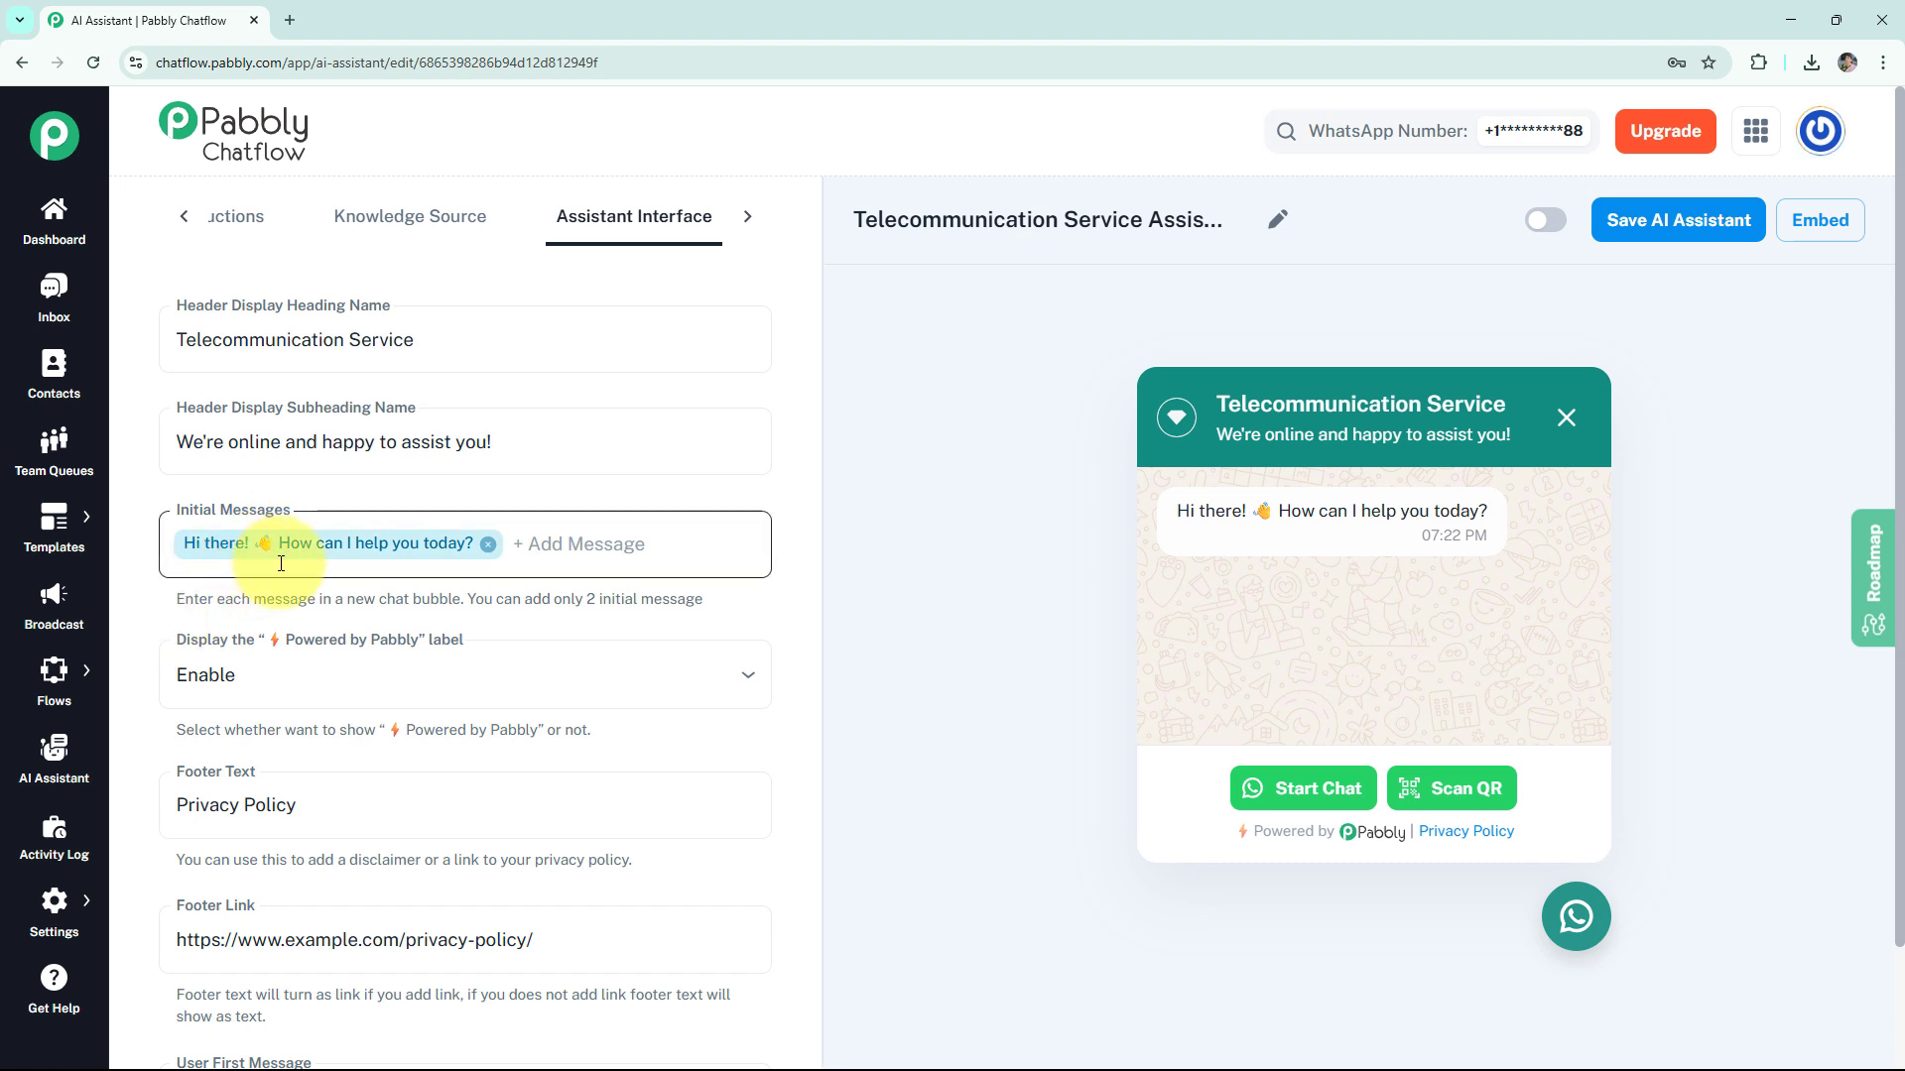
pyautogui.moveTo(1176, 510); pyautogui.dragTo(1357, 504)
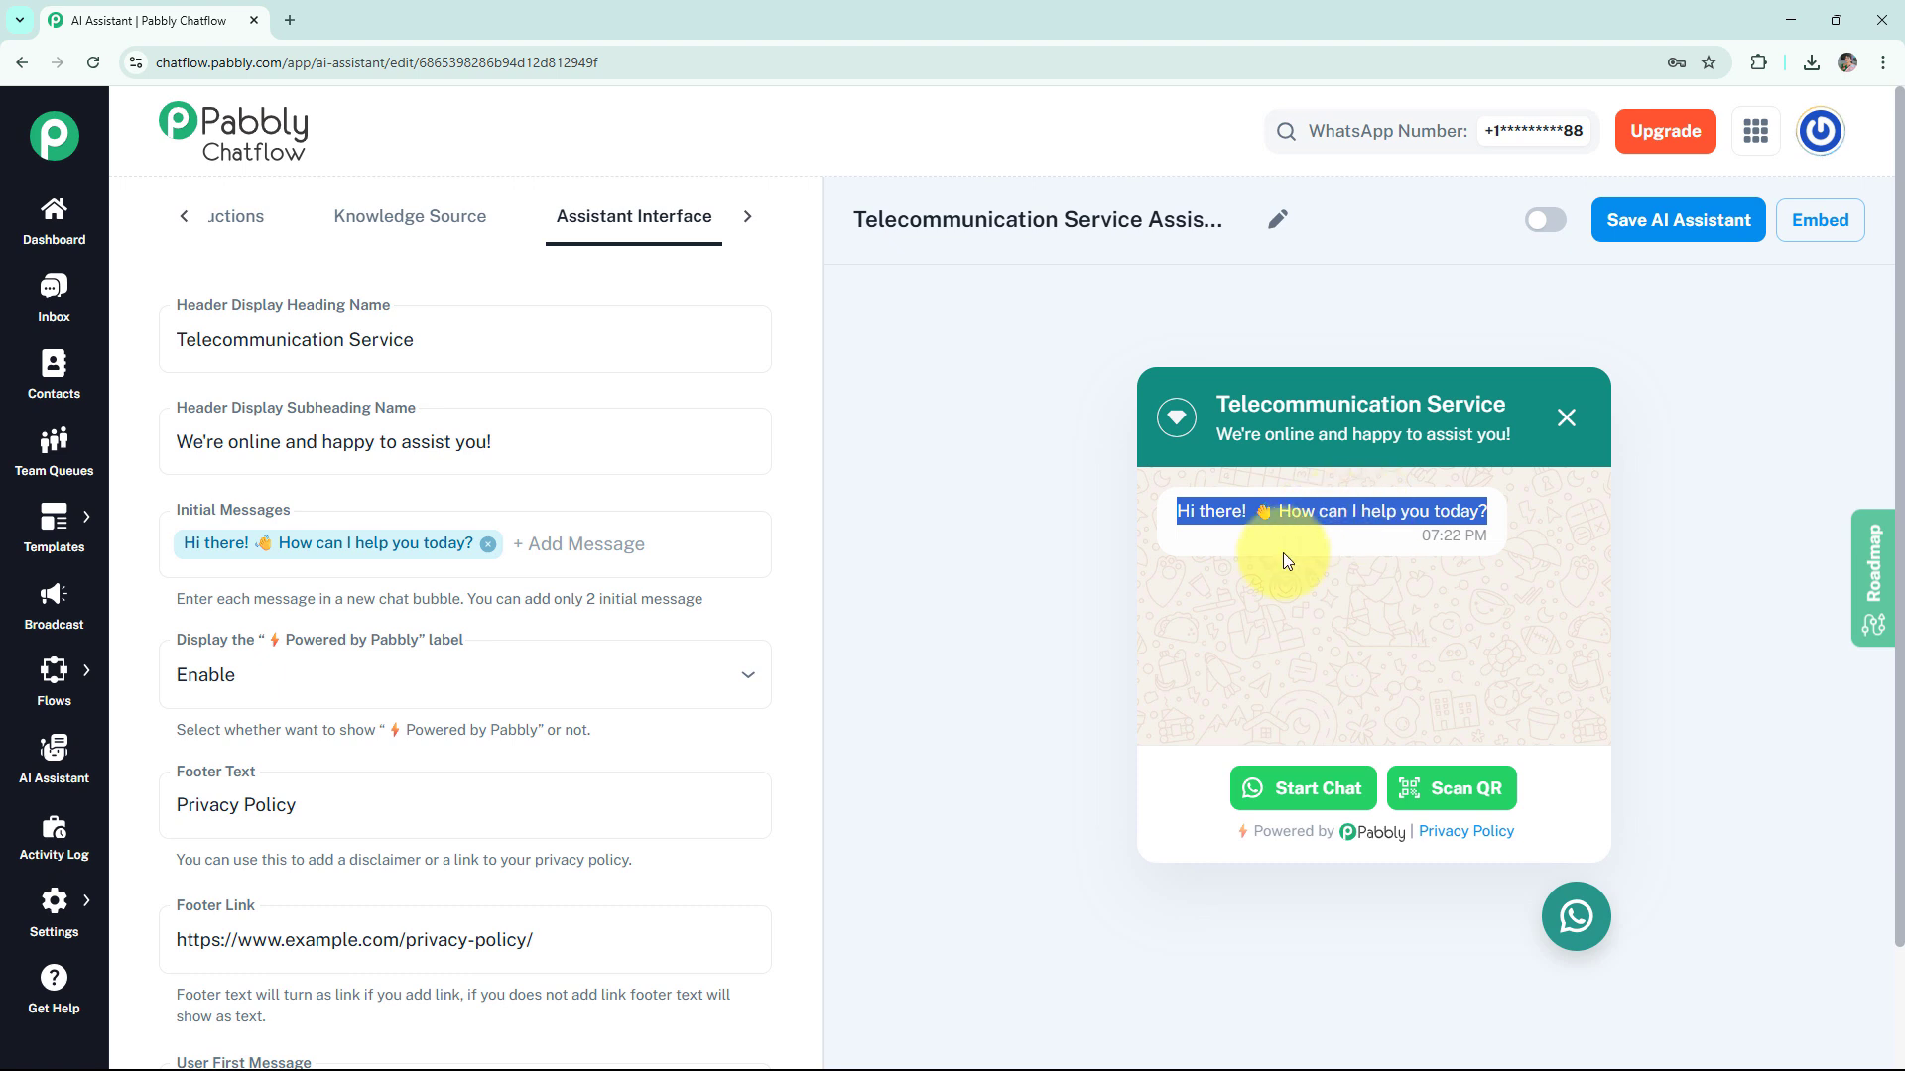
# - Try a second initial message "Hey I'm here to assist you!", check it in the preview, and remove it again
pyautogui.click(550, 556)
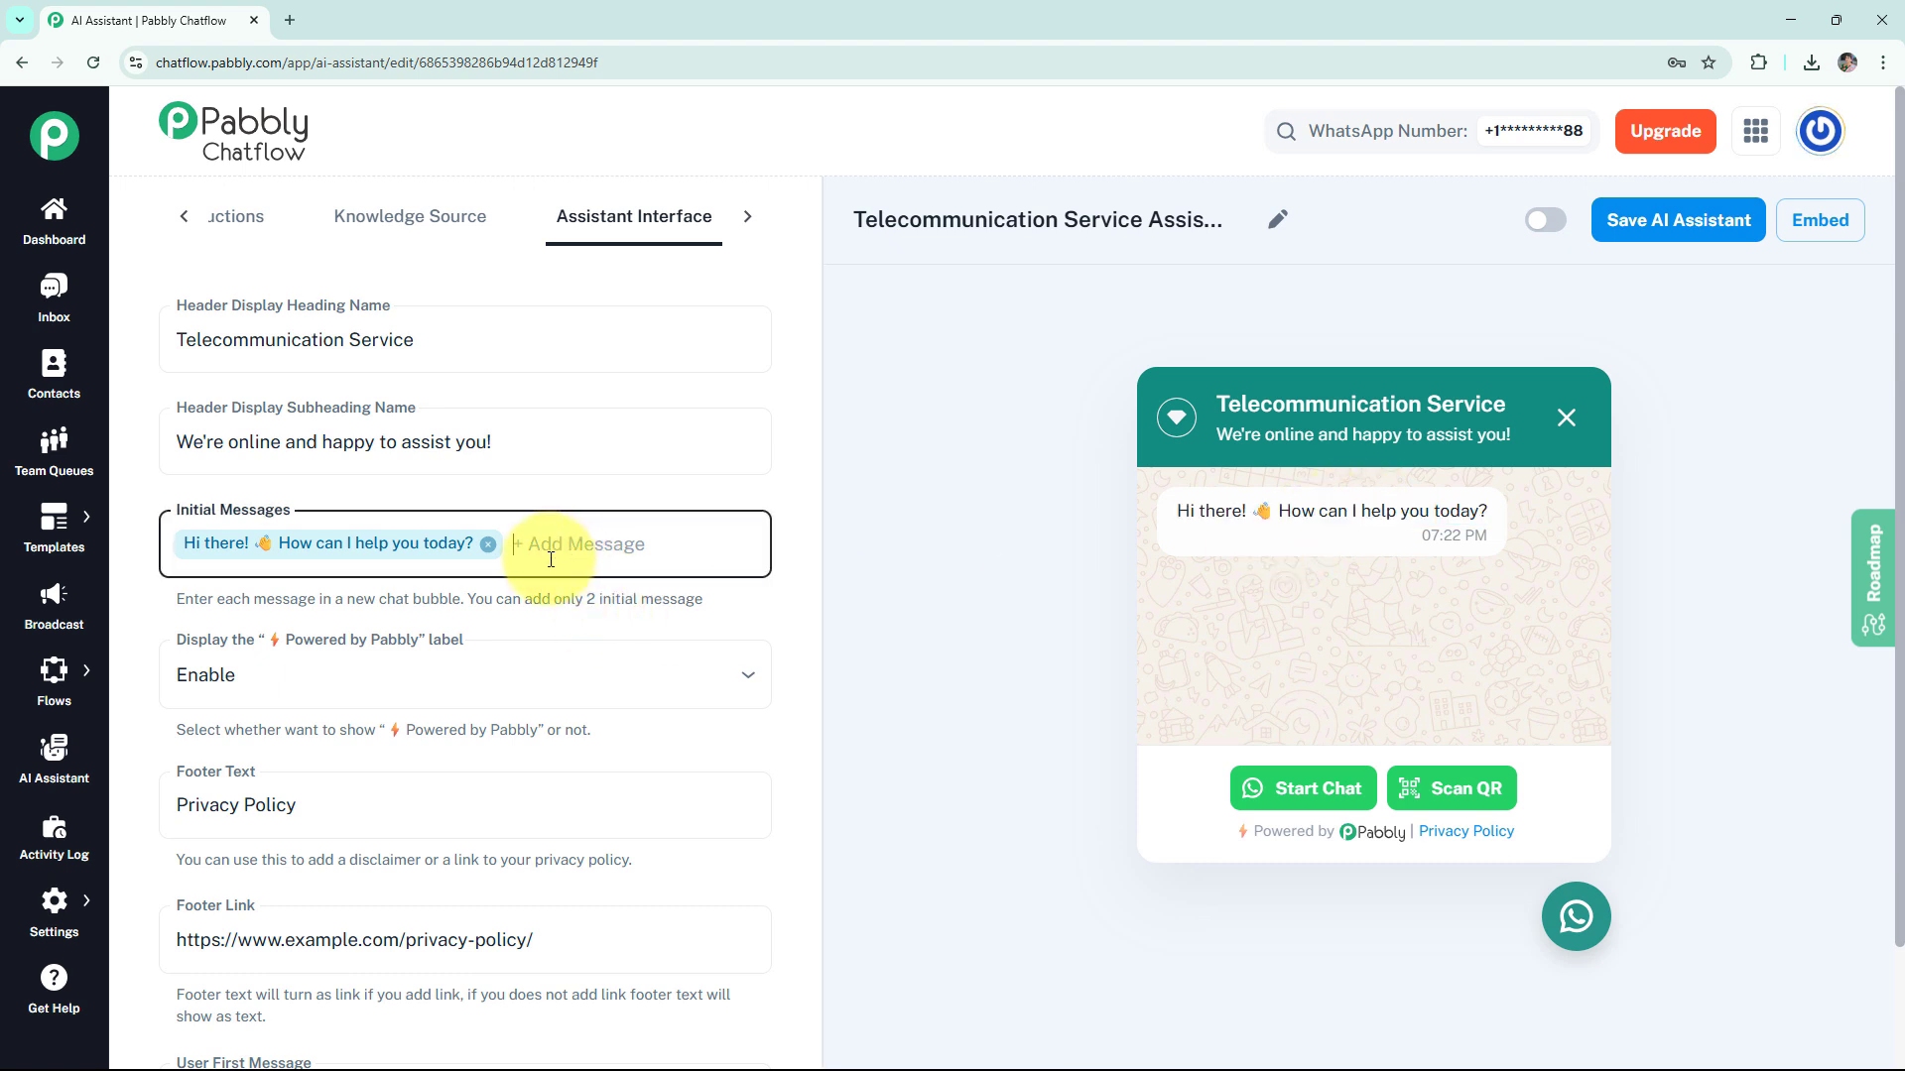
pyautogui.write("Hey I'm")
pyautogui.write(' here ')
pyautogui.write('to assist')
pyautogui.write(' you!')
pyautogui.press('Return')
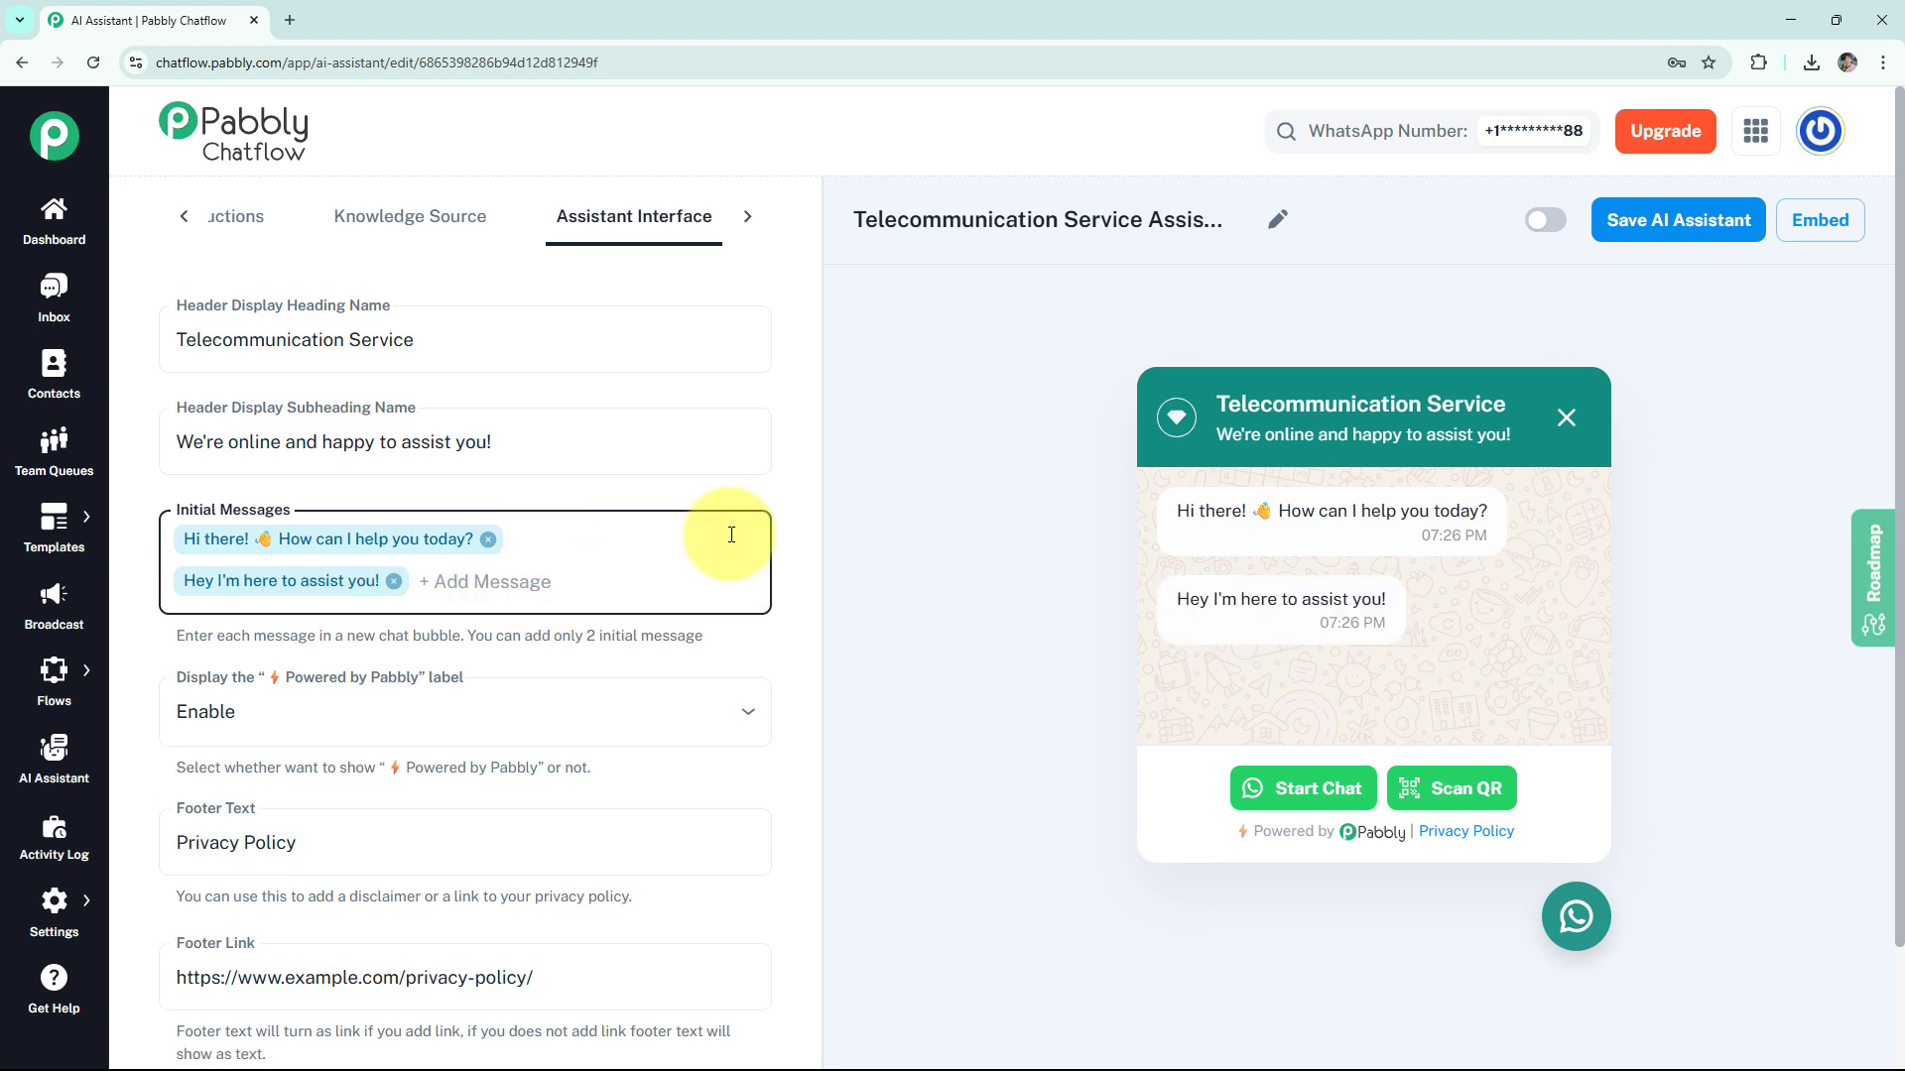
pyautogui.moveTo(1174, 594); pyautogui.dragTo(1401, 611)
pyautogui.click(1462, 574)
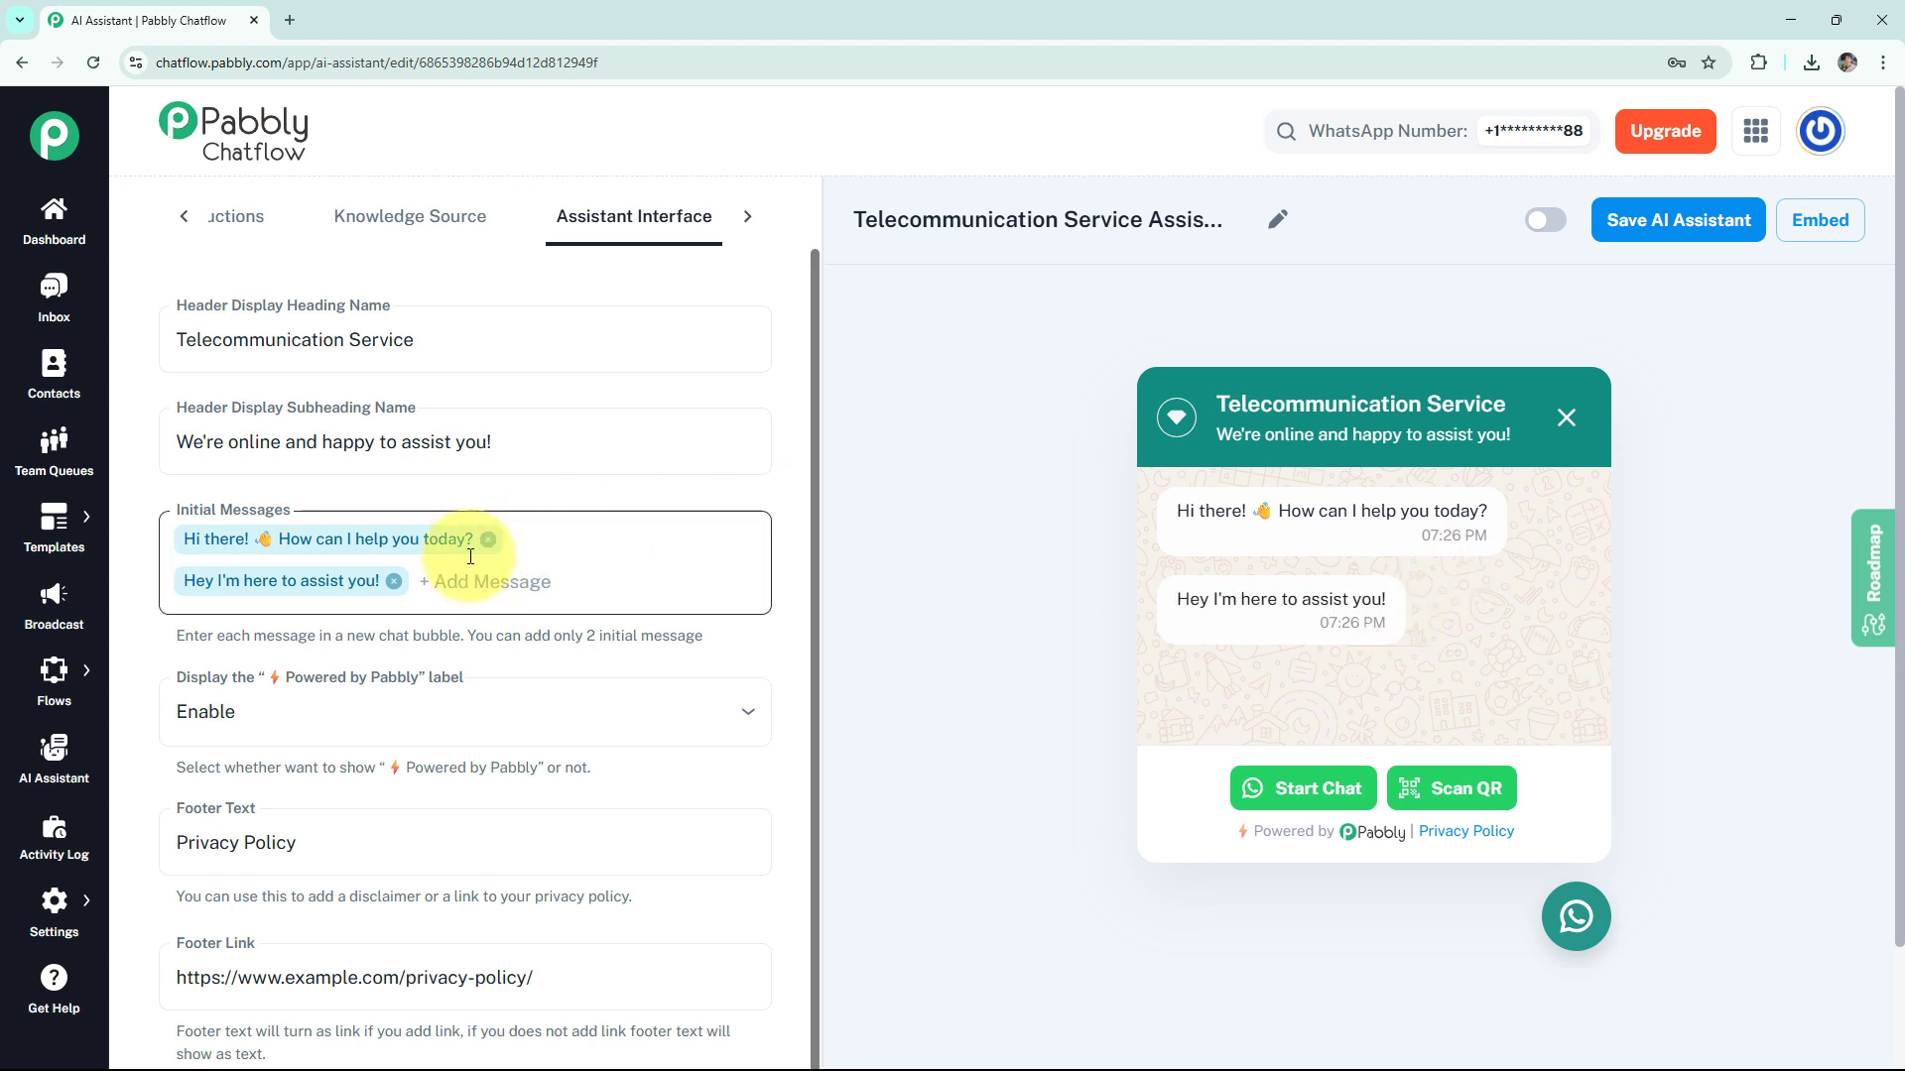
pyautogui.click(394, 581)
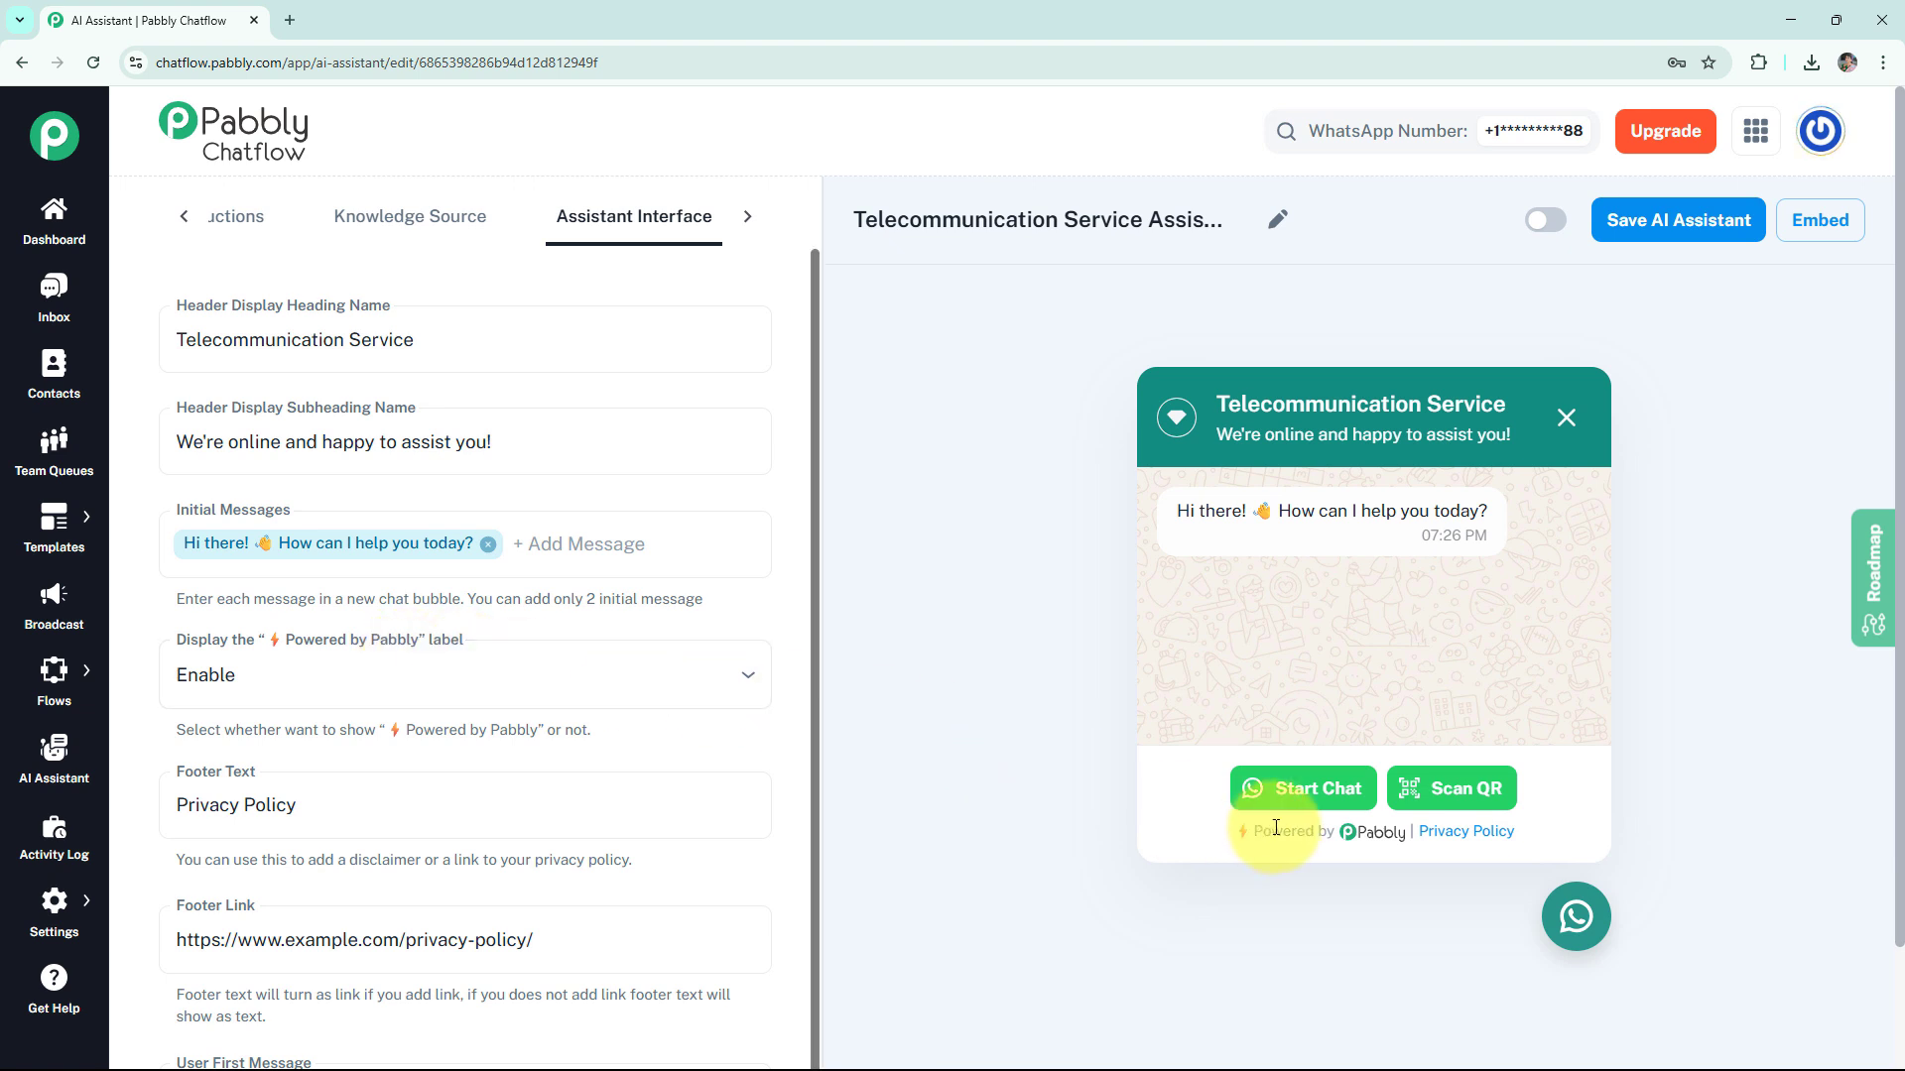
# - Disable the "Powered by Pabbly" label for the chat widget
pyautogui.moveTo(1280, 838); pyautogui.dragTo(1399, 836)
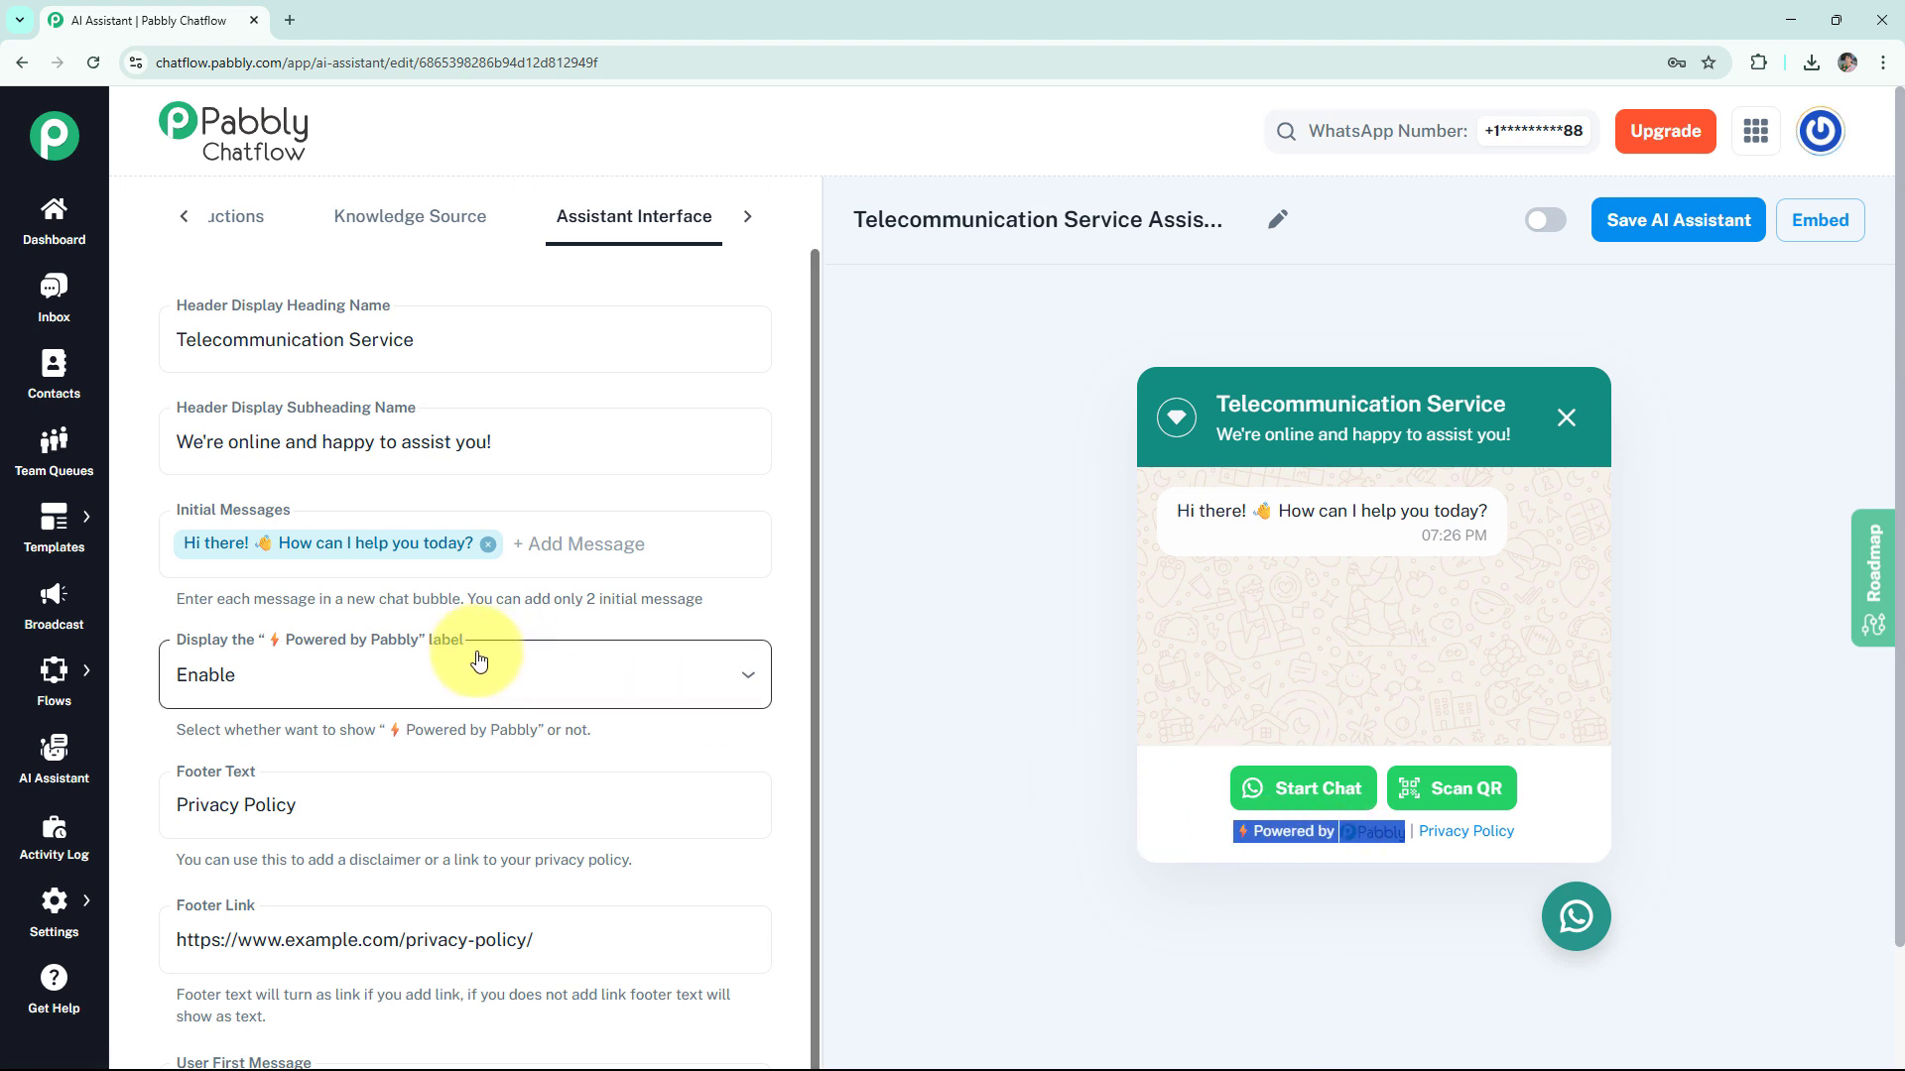
pyautogui.click(433, 692)
pyautogui.click(264, 780)
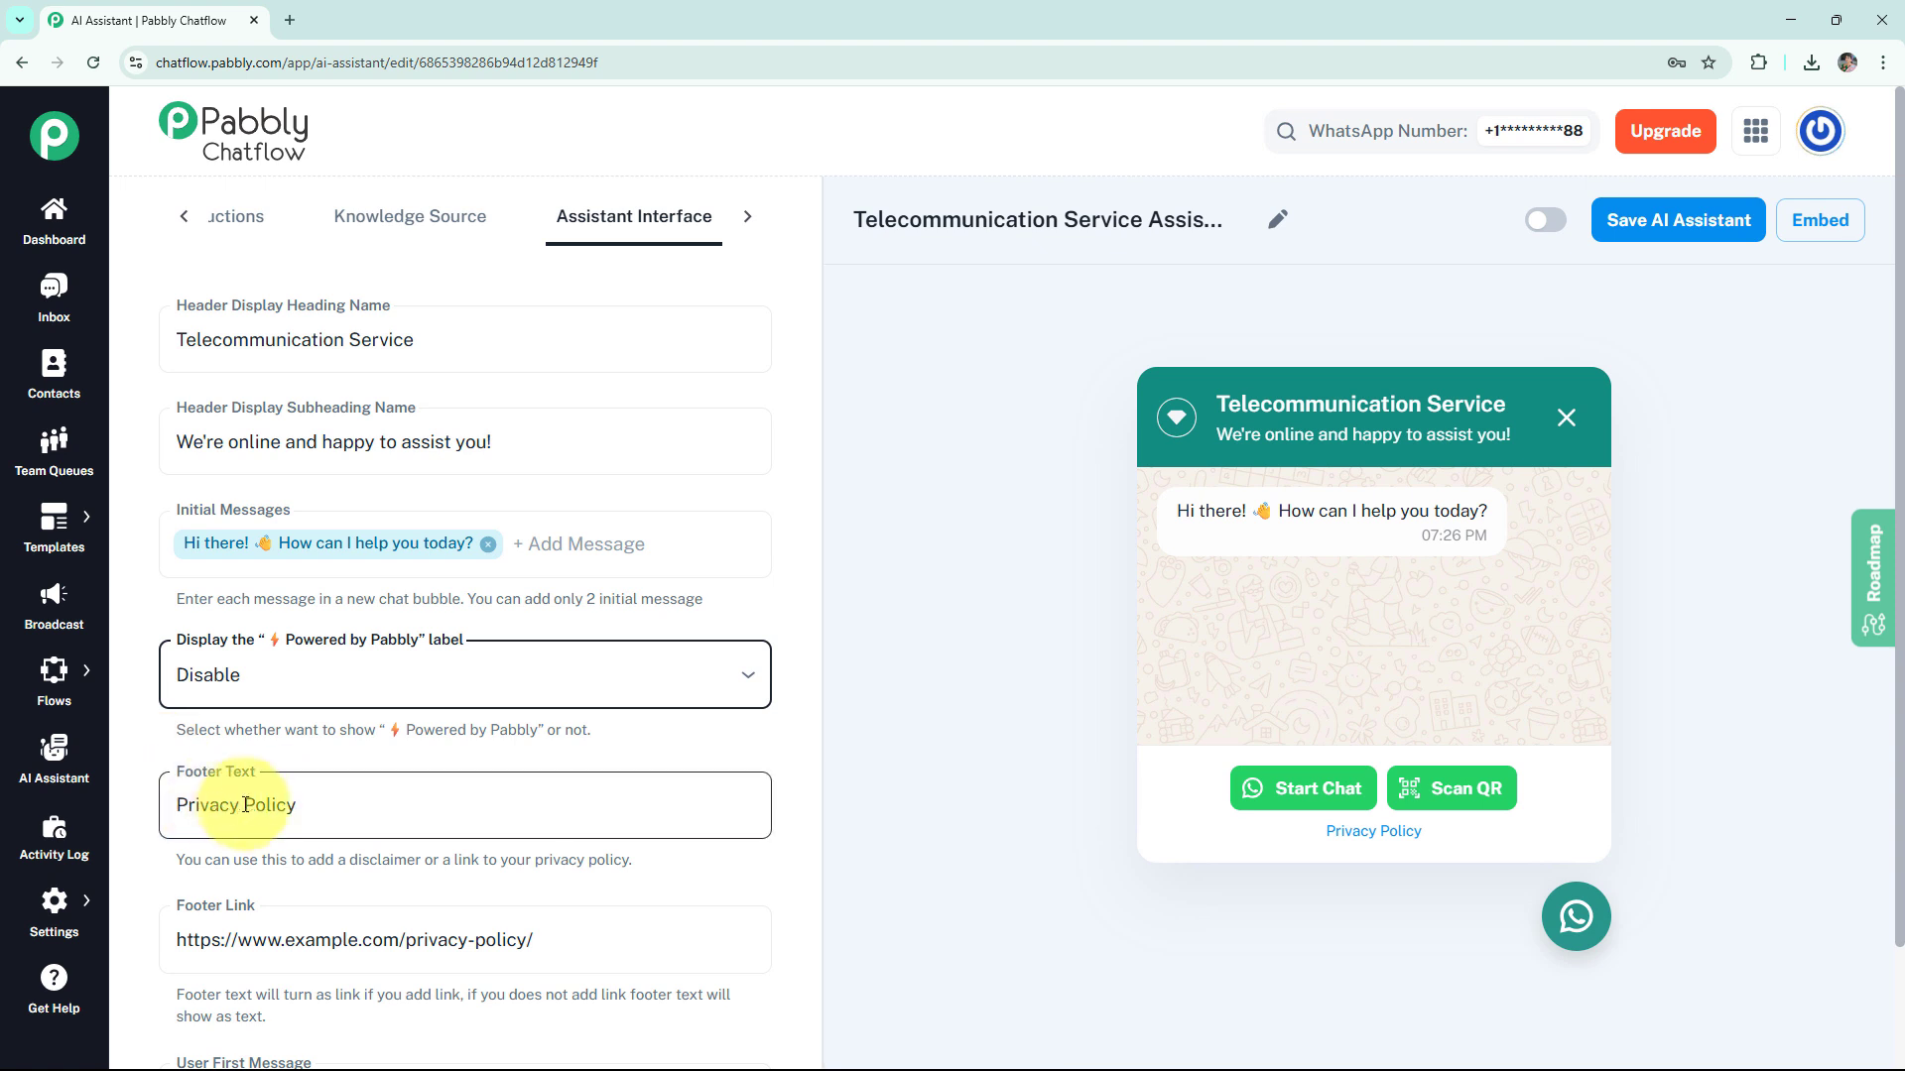
# - Replace the word "Privacy" in the footer text so that it reads "Telecommunication Service Policy"
pyautogui.click(263, 807)
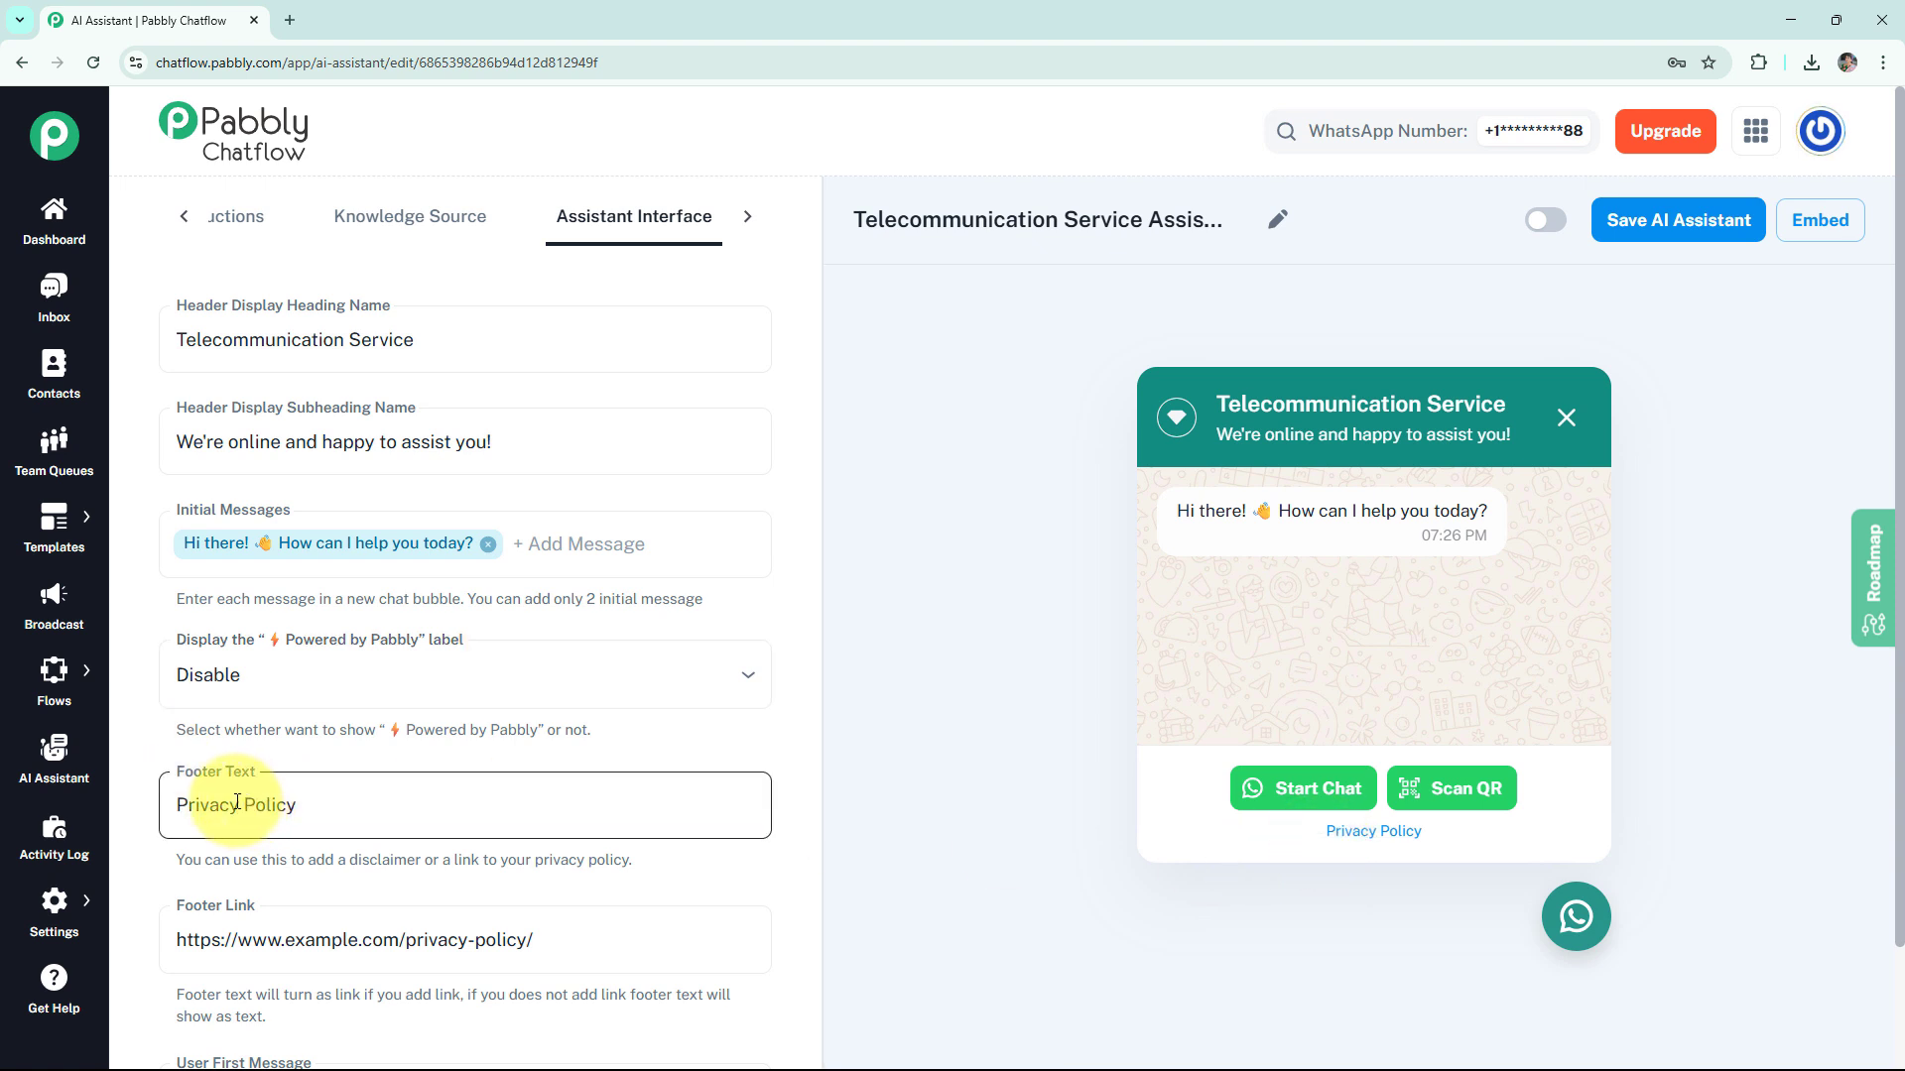
pyautogui.moveTo(240, 805); pyautogui.dragTo(153, 802)
pyautogui.hotkey('ctrl', 'v')
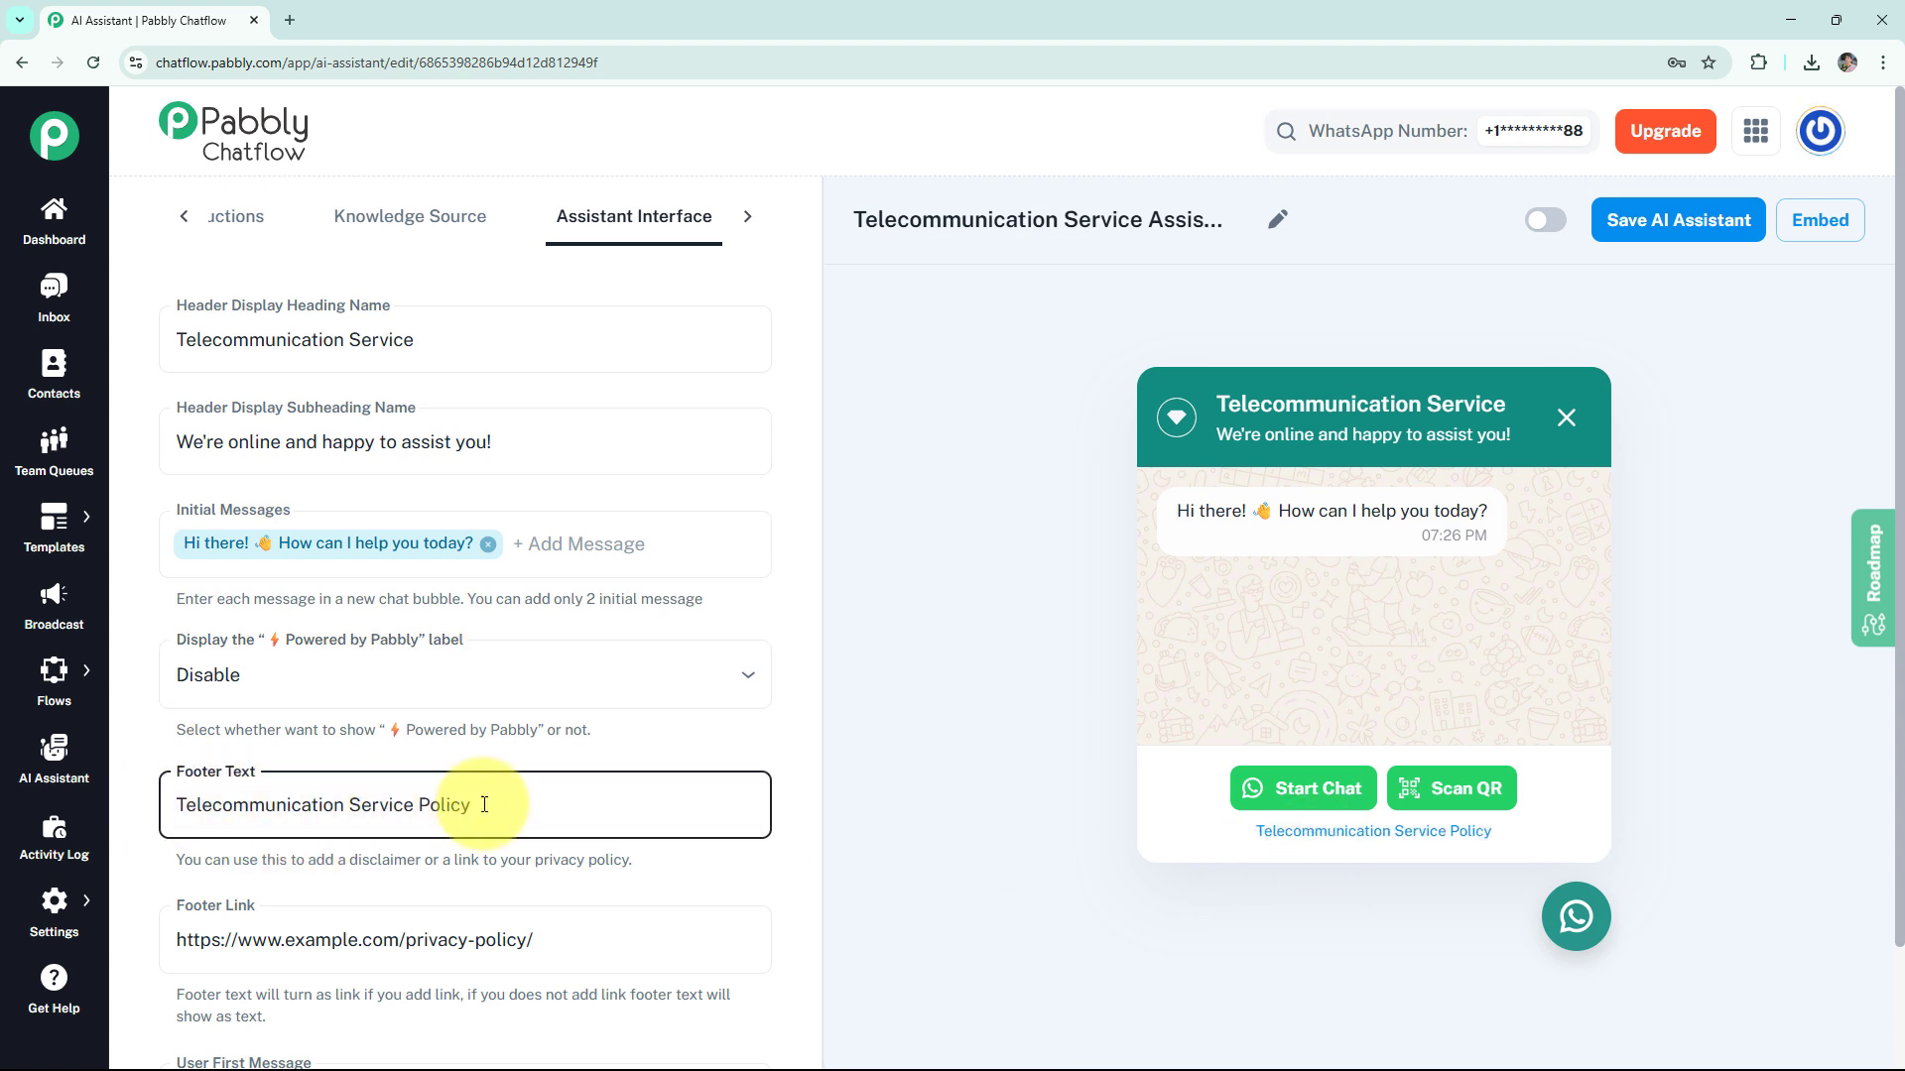
# - Check the footer link and change the user's first message to "Hey I need help"
pyautogui.click(571, 943)
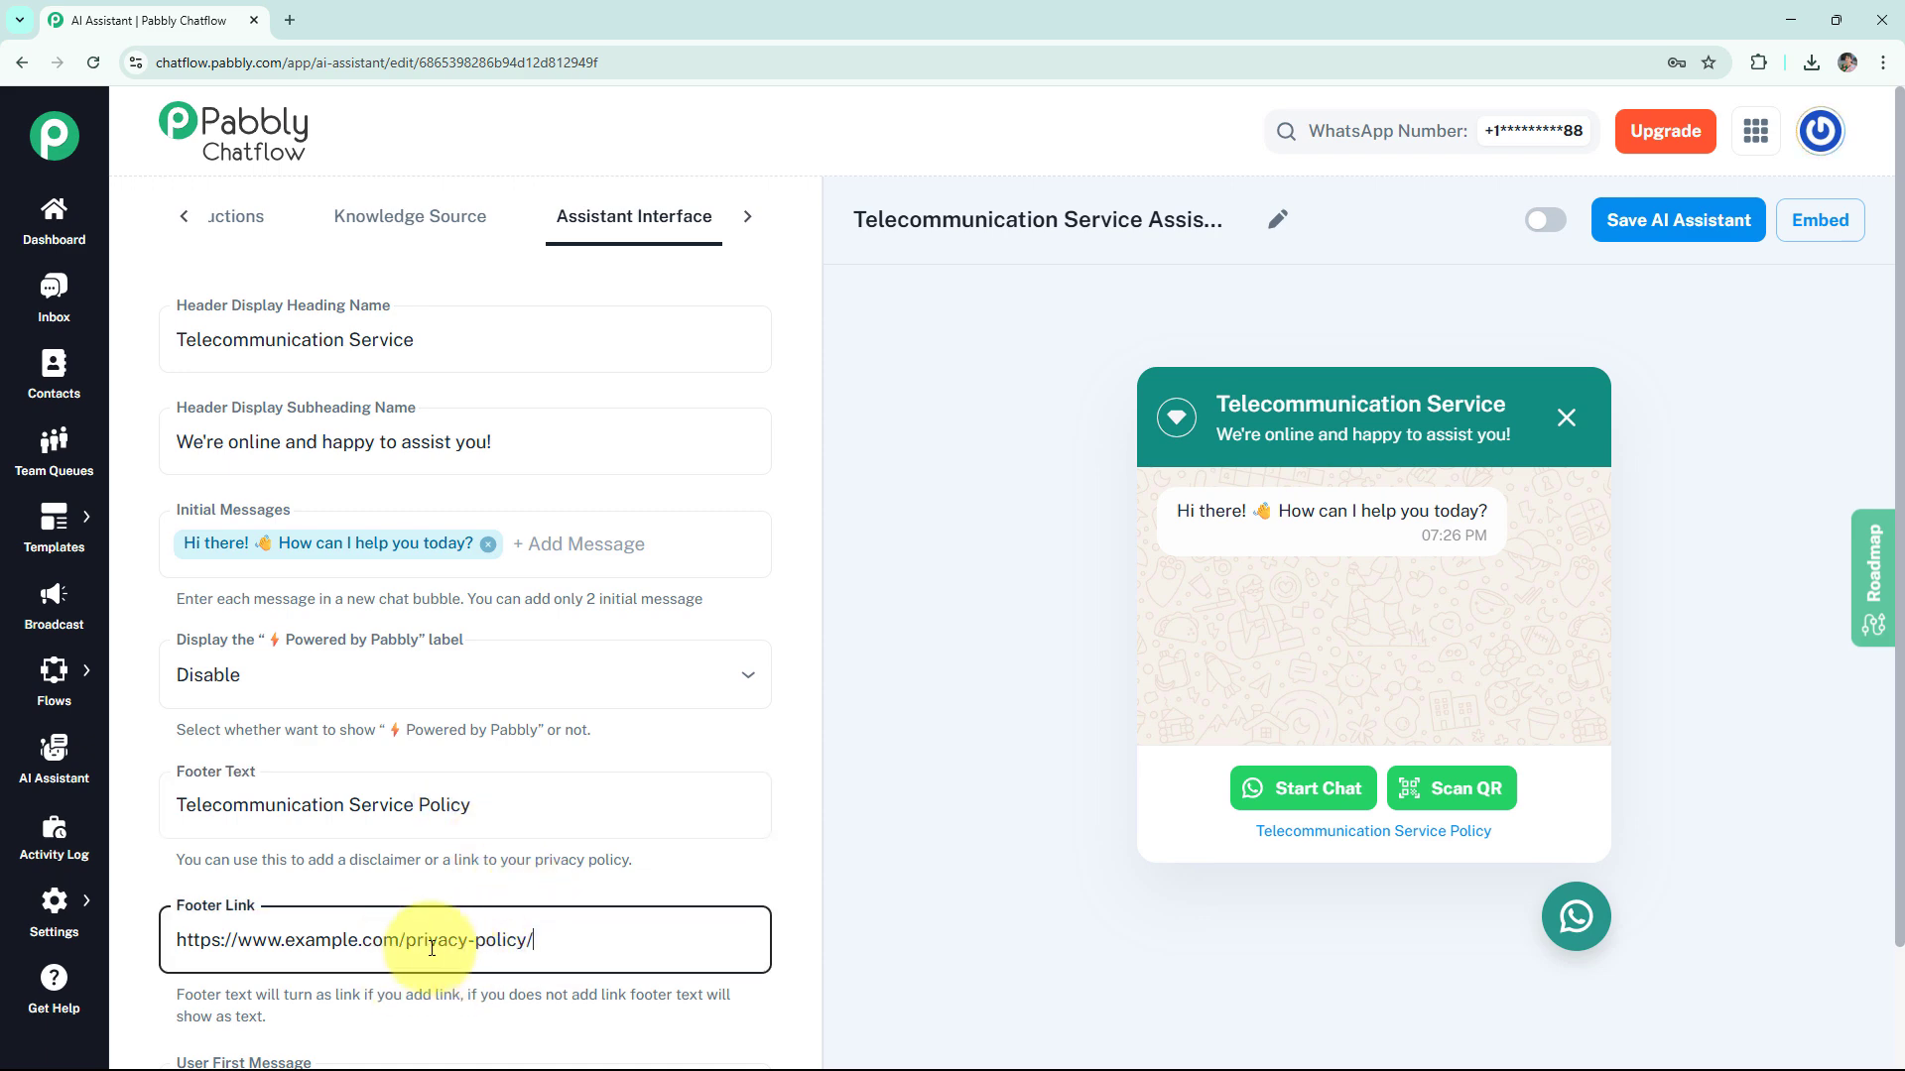
pyautogui.scroll(-2, 447, 992)
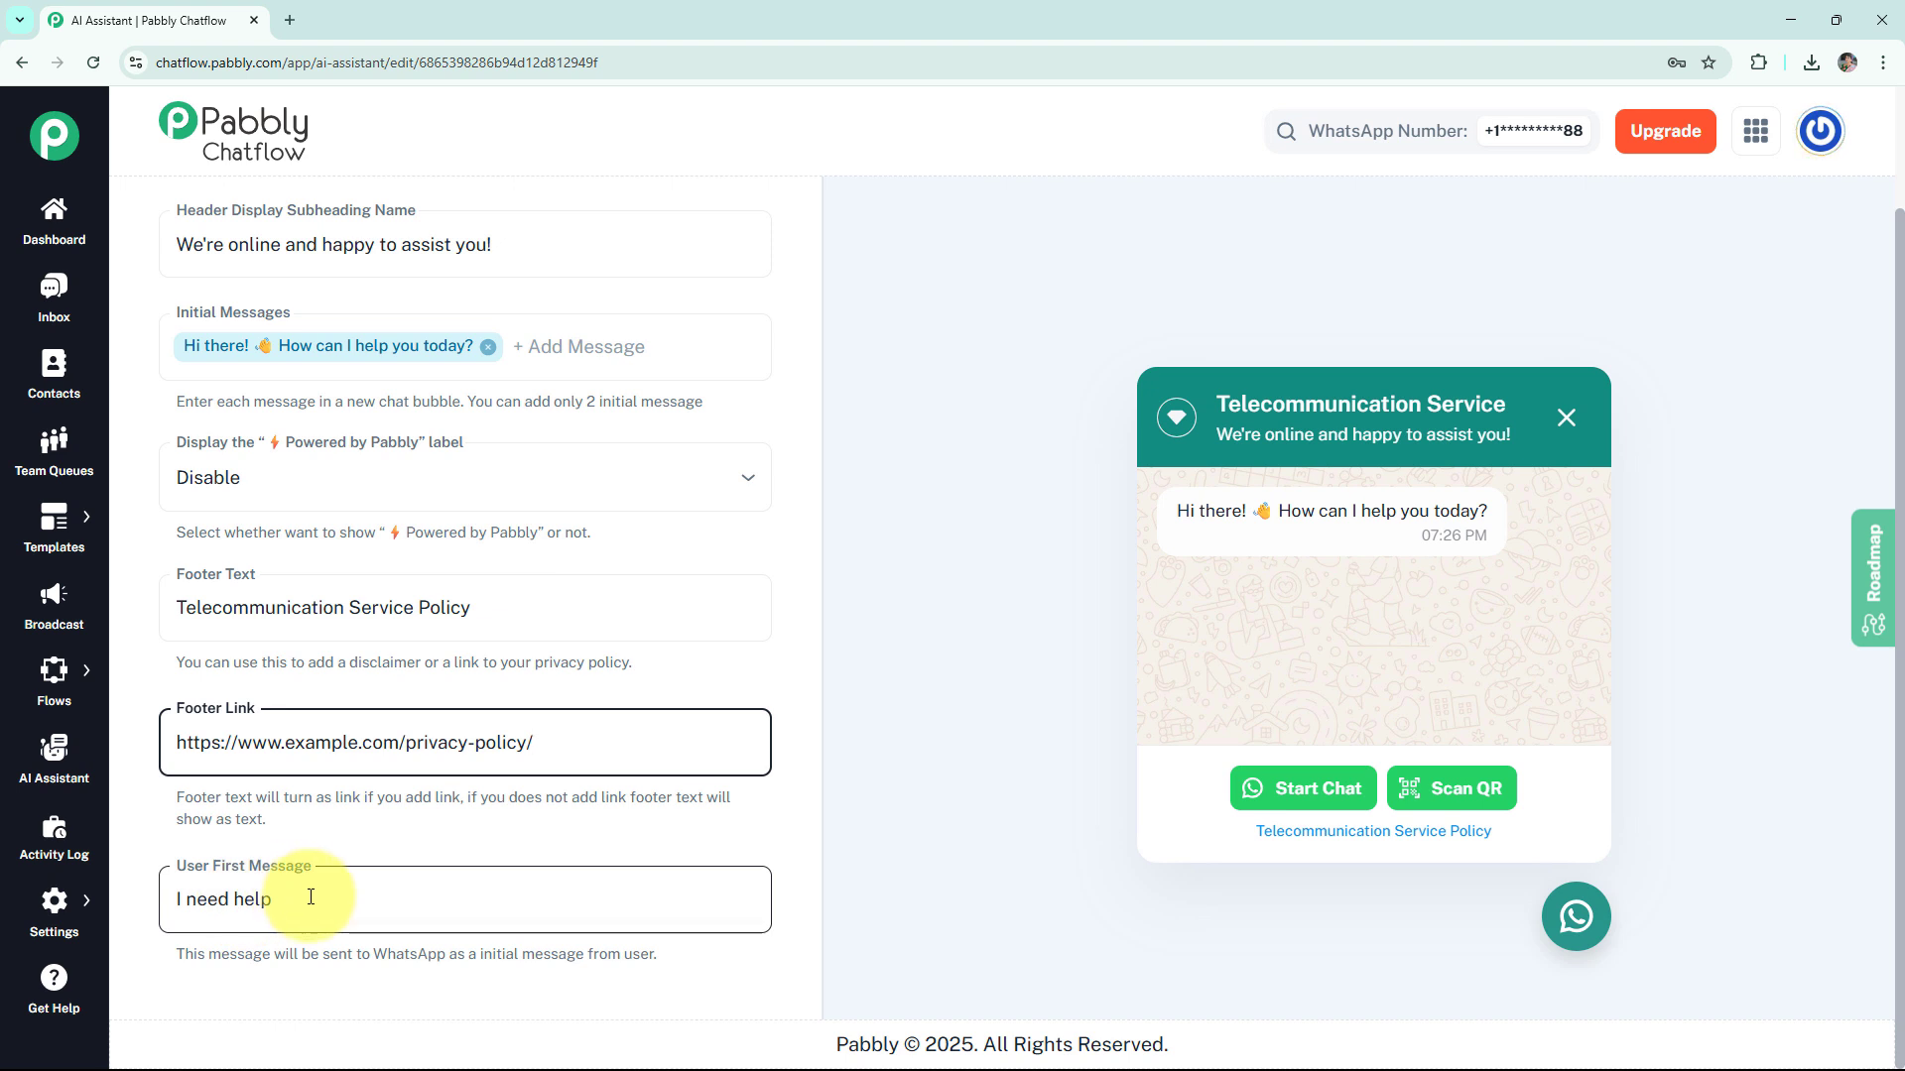
pyautogui.click(179, 899)
pyautogui.write('Hey')
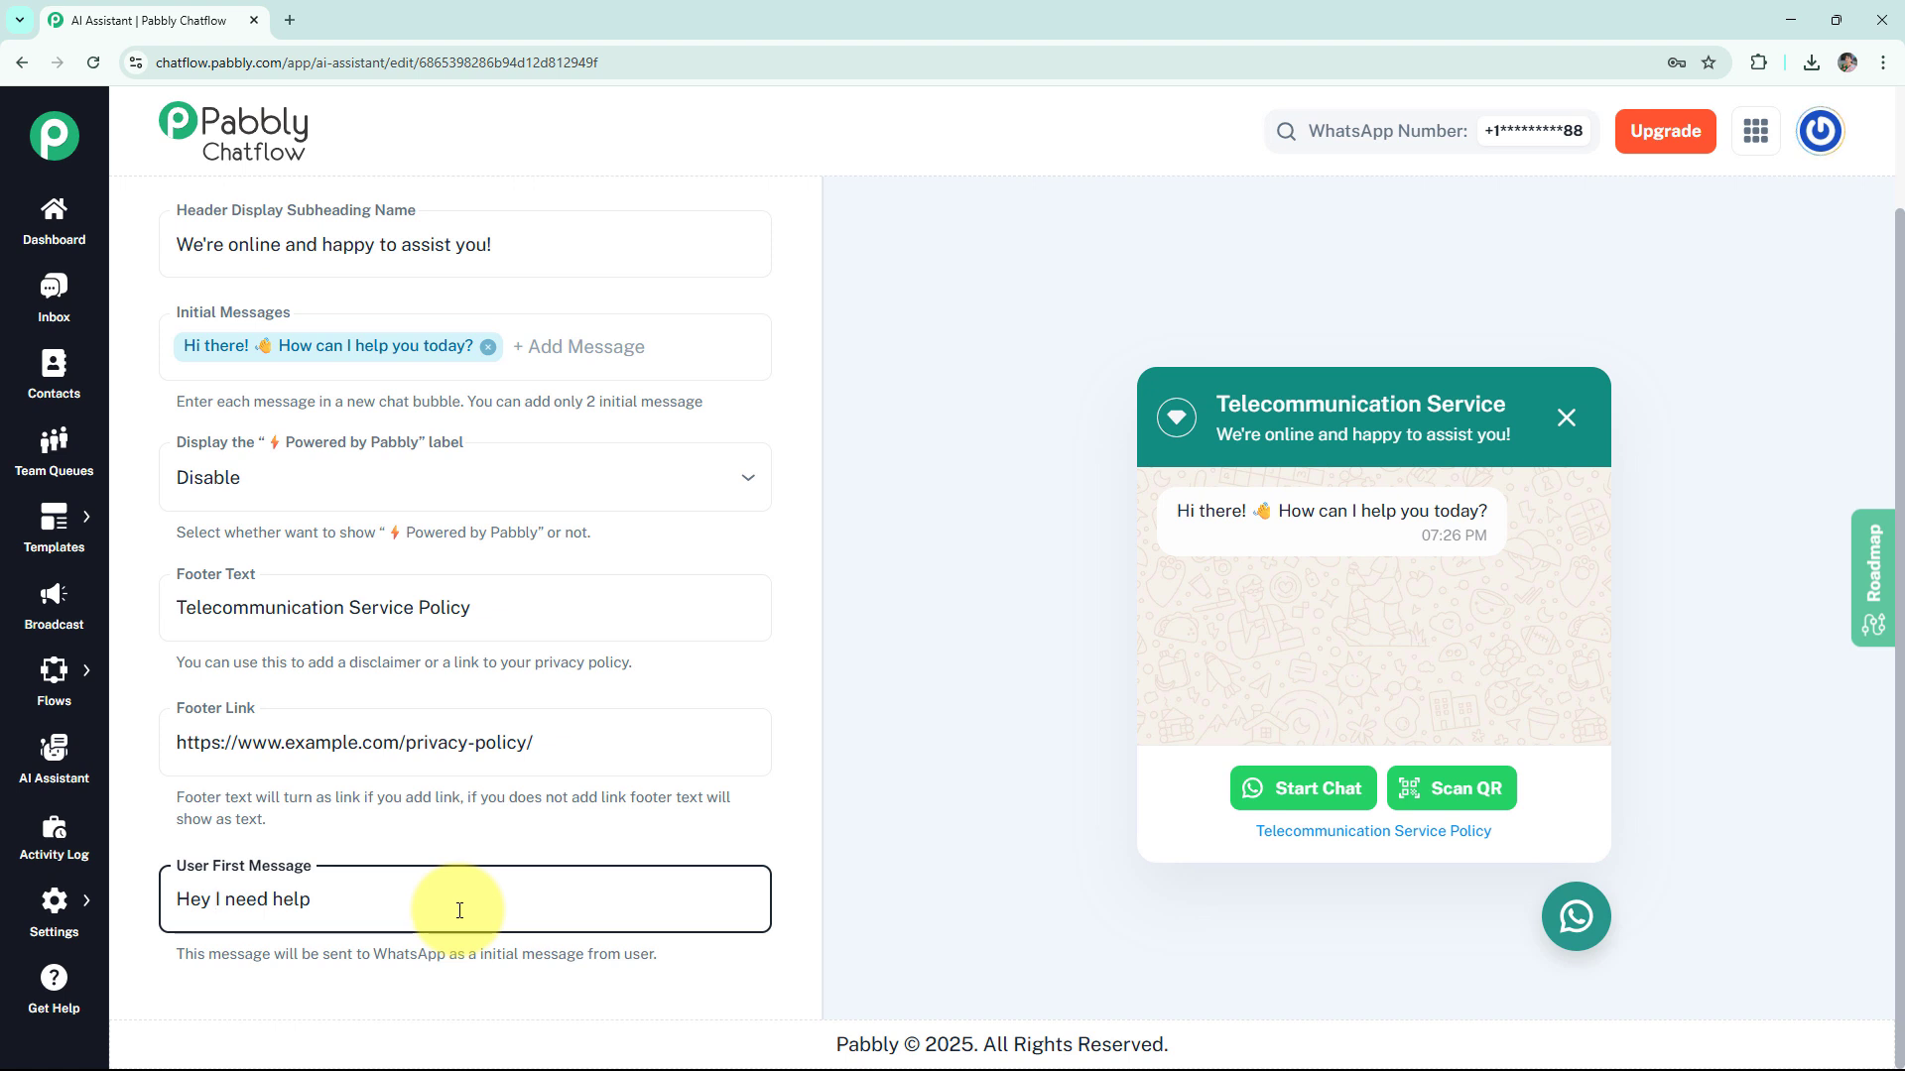
# - Open the chat widget's styling settings and try the Dark theme mode
pyautogui.scroll(3, 459, 911)
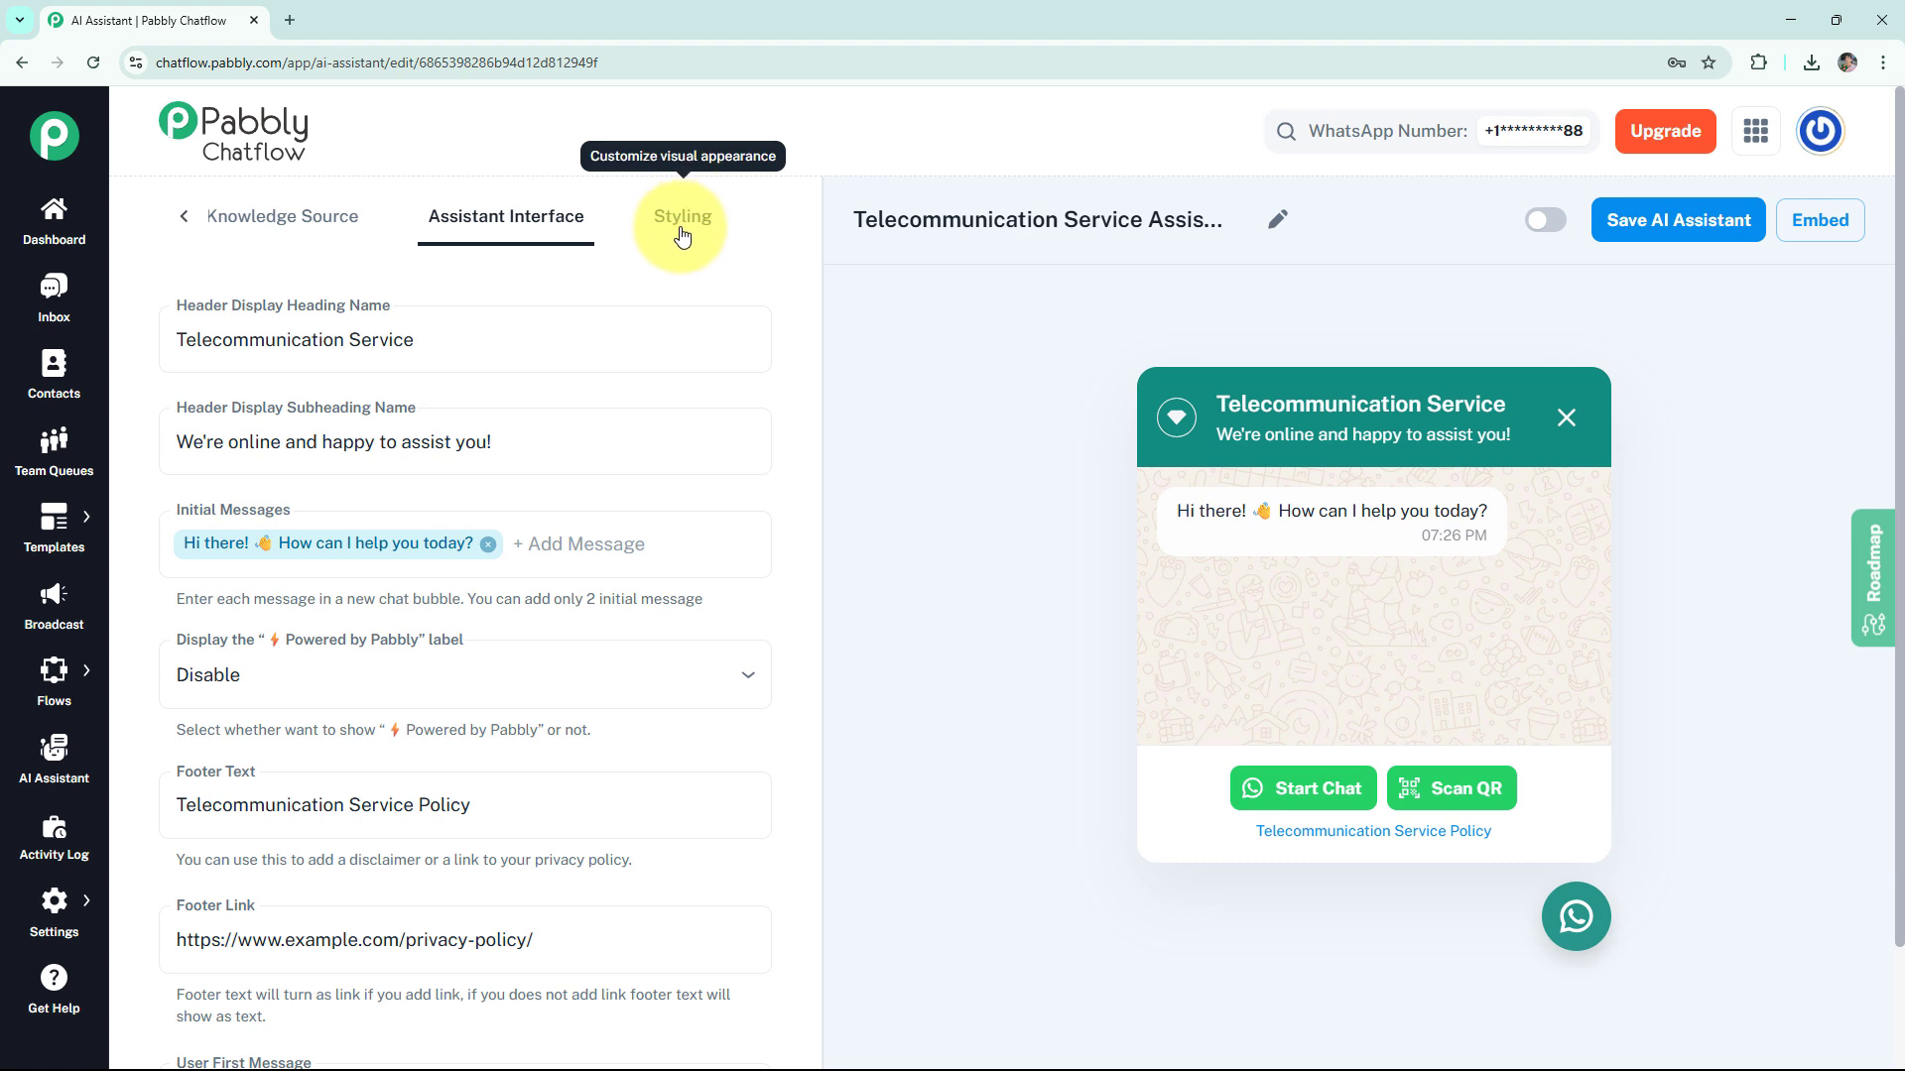
pyautogui.click(693, 235)
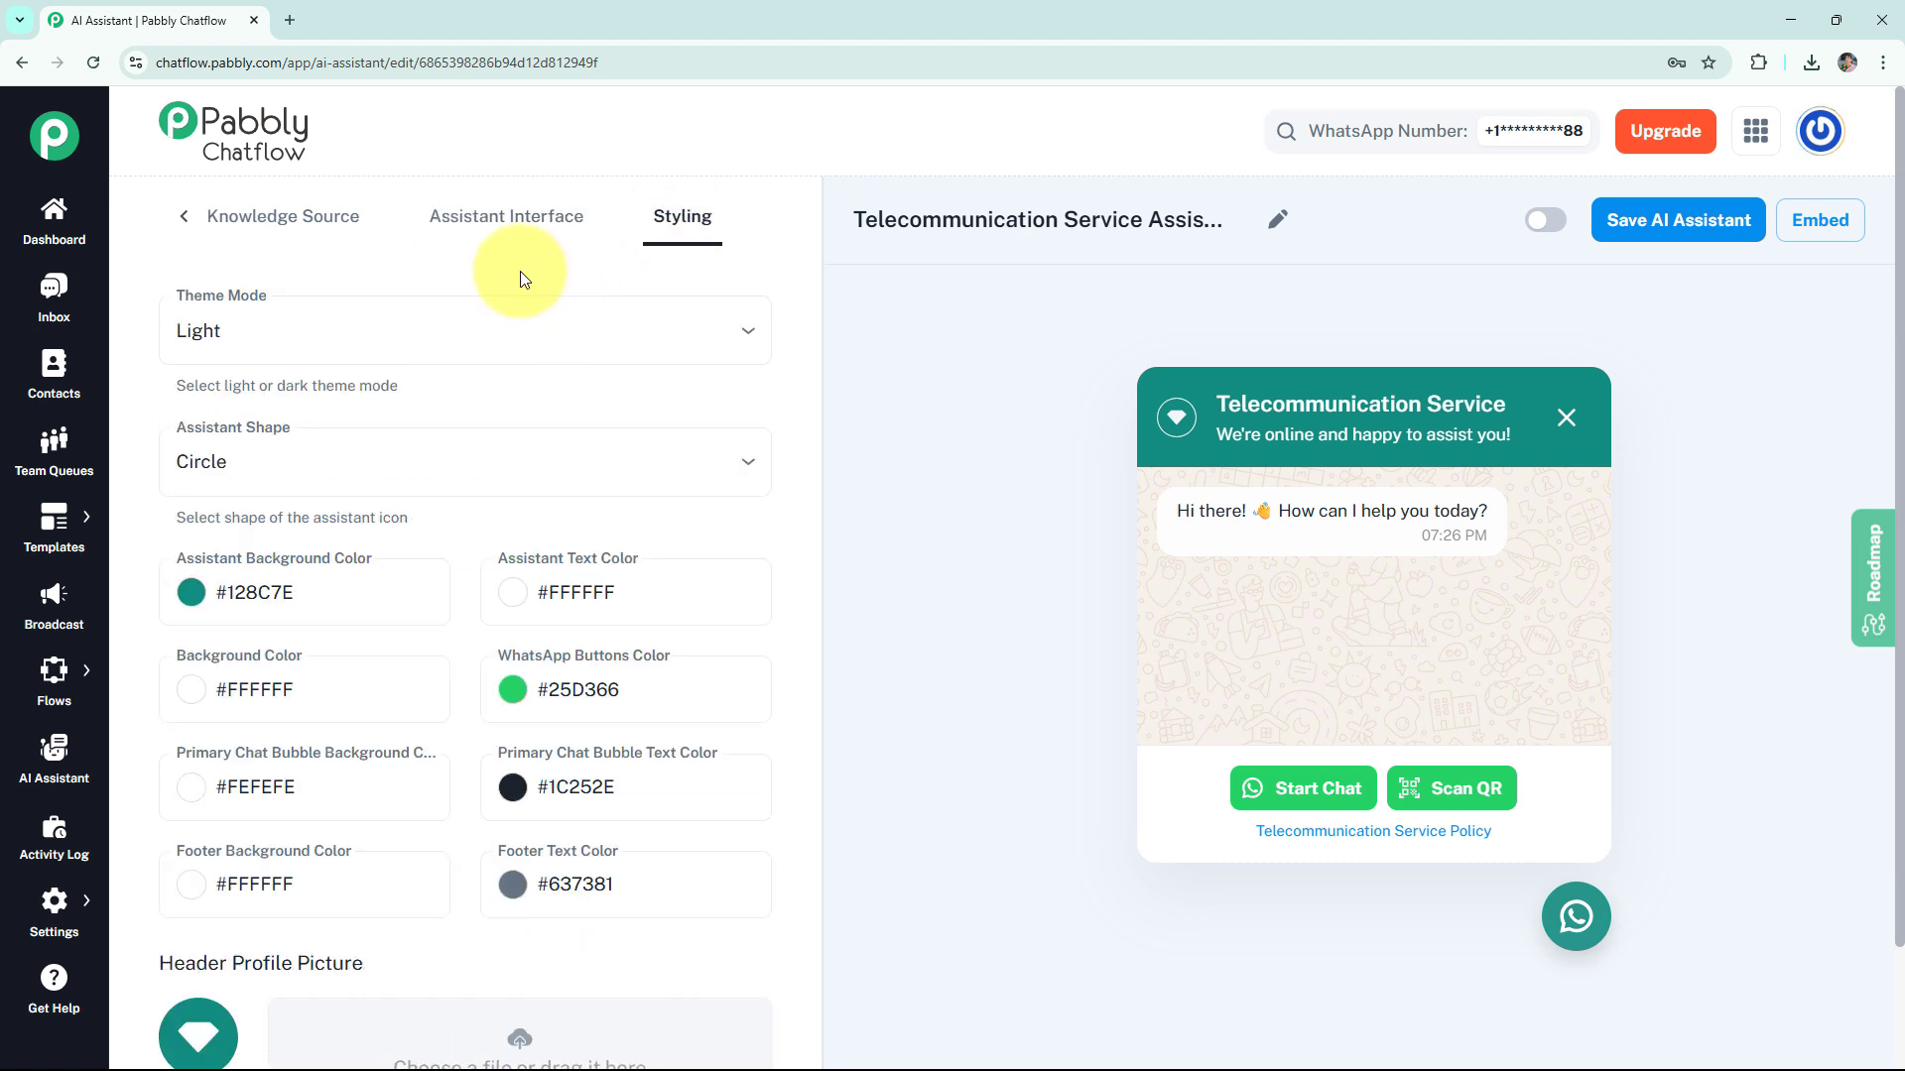
pyautogui.click(407, 332)
pyautogui.click(276, 443)
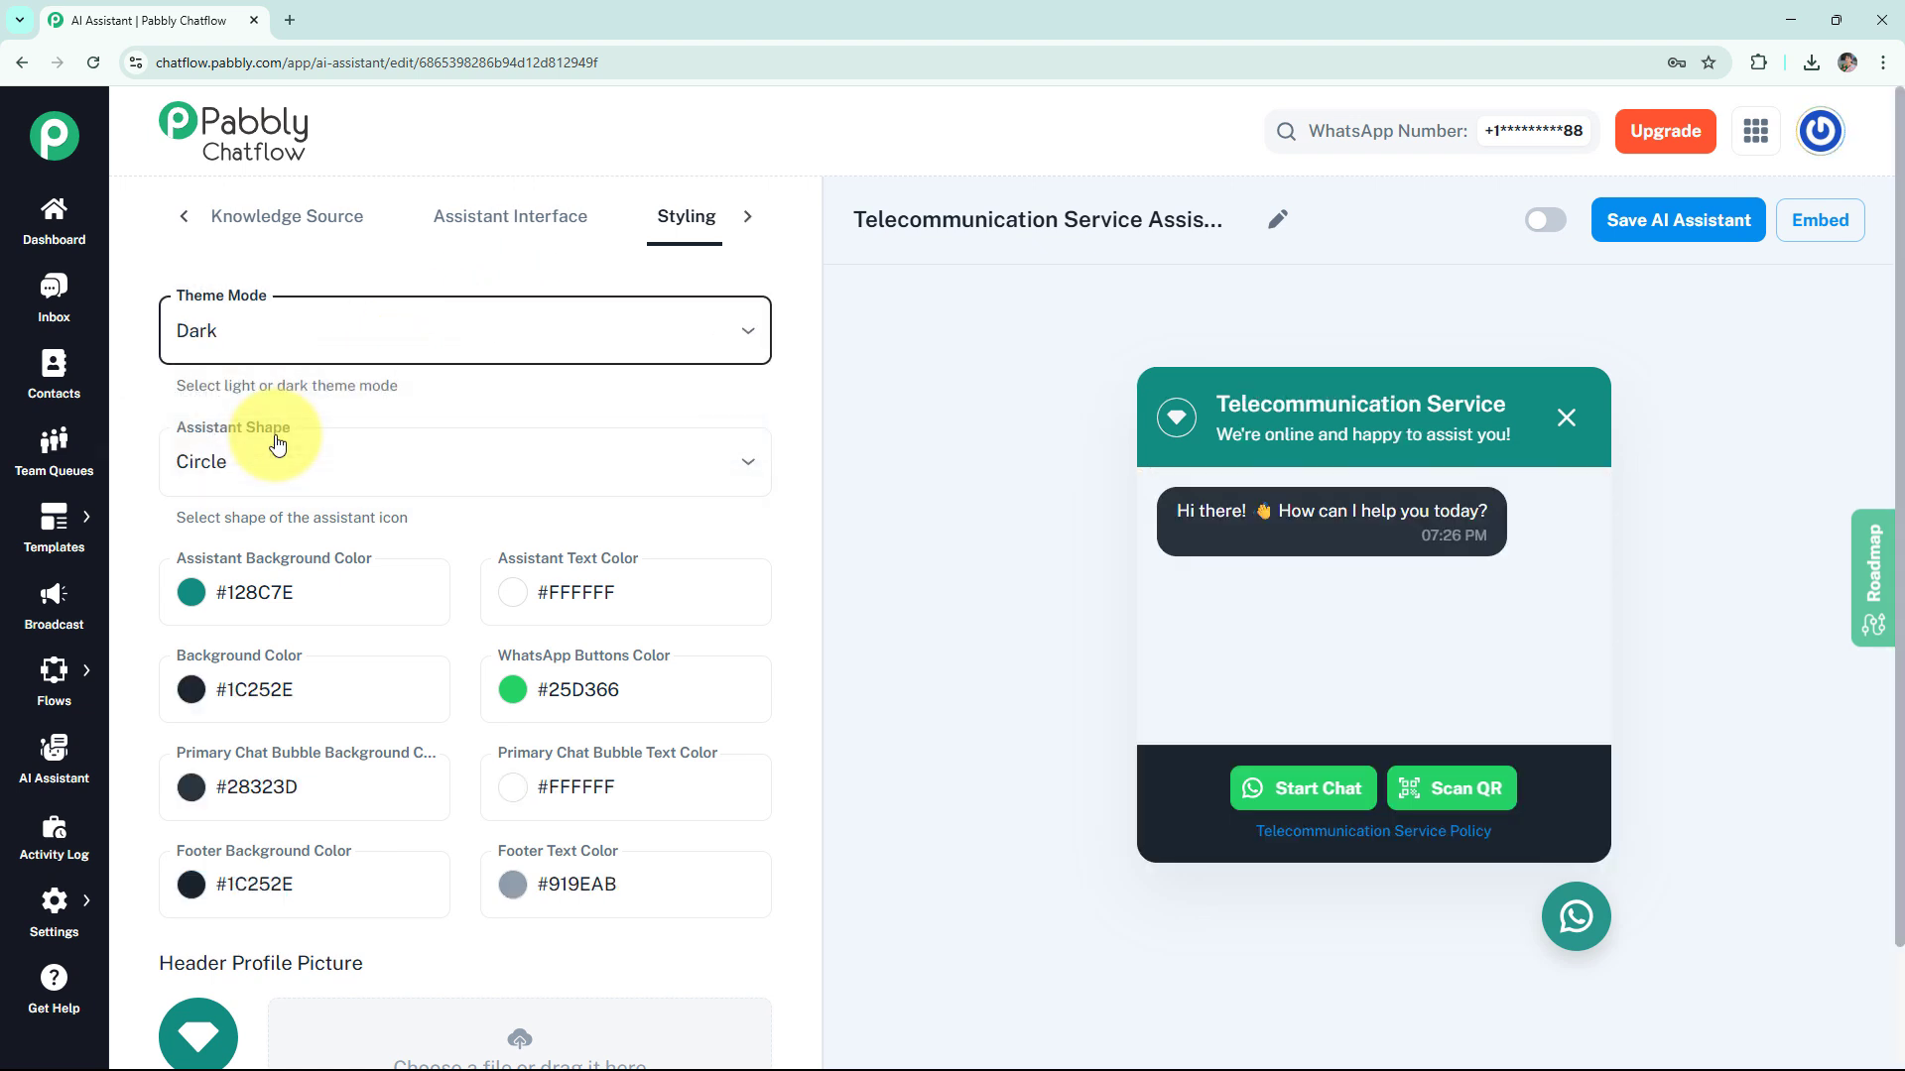
# - Review the assistant shape options, keeping Circle, and examine the widget's background, text, and WhatsApp button color settings
pyautogui.click(305, 486)
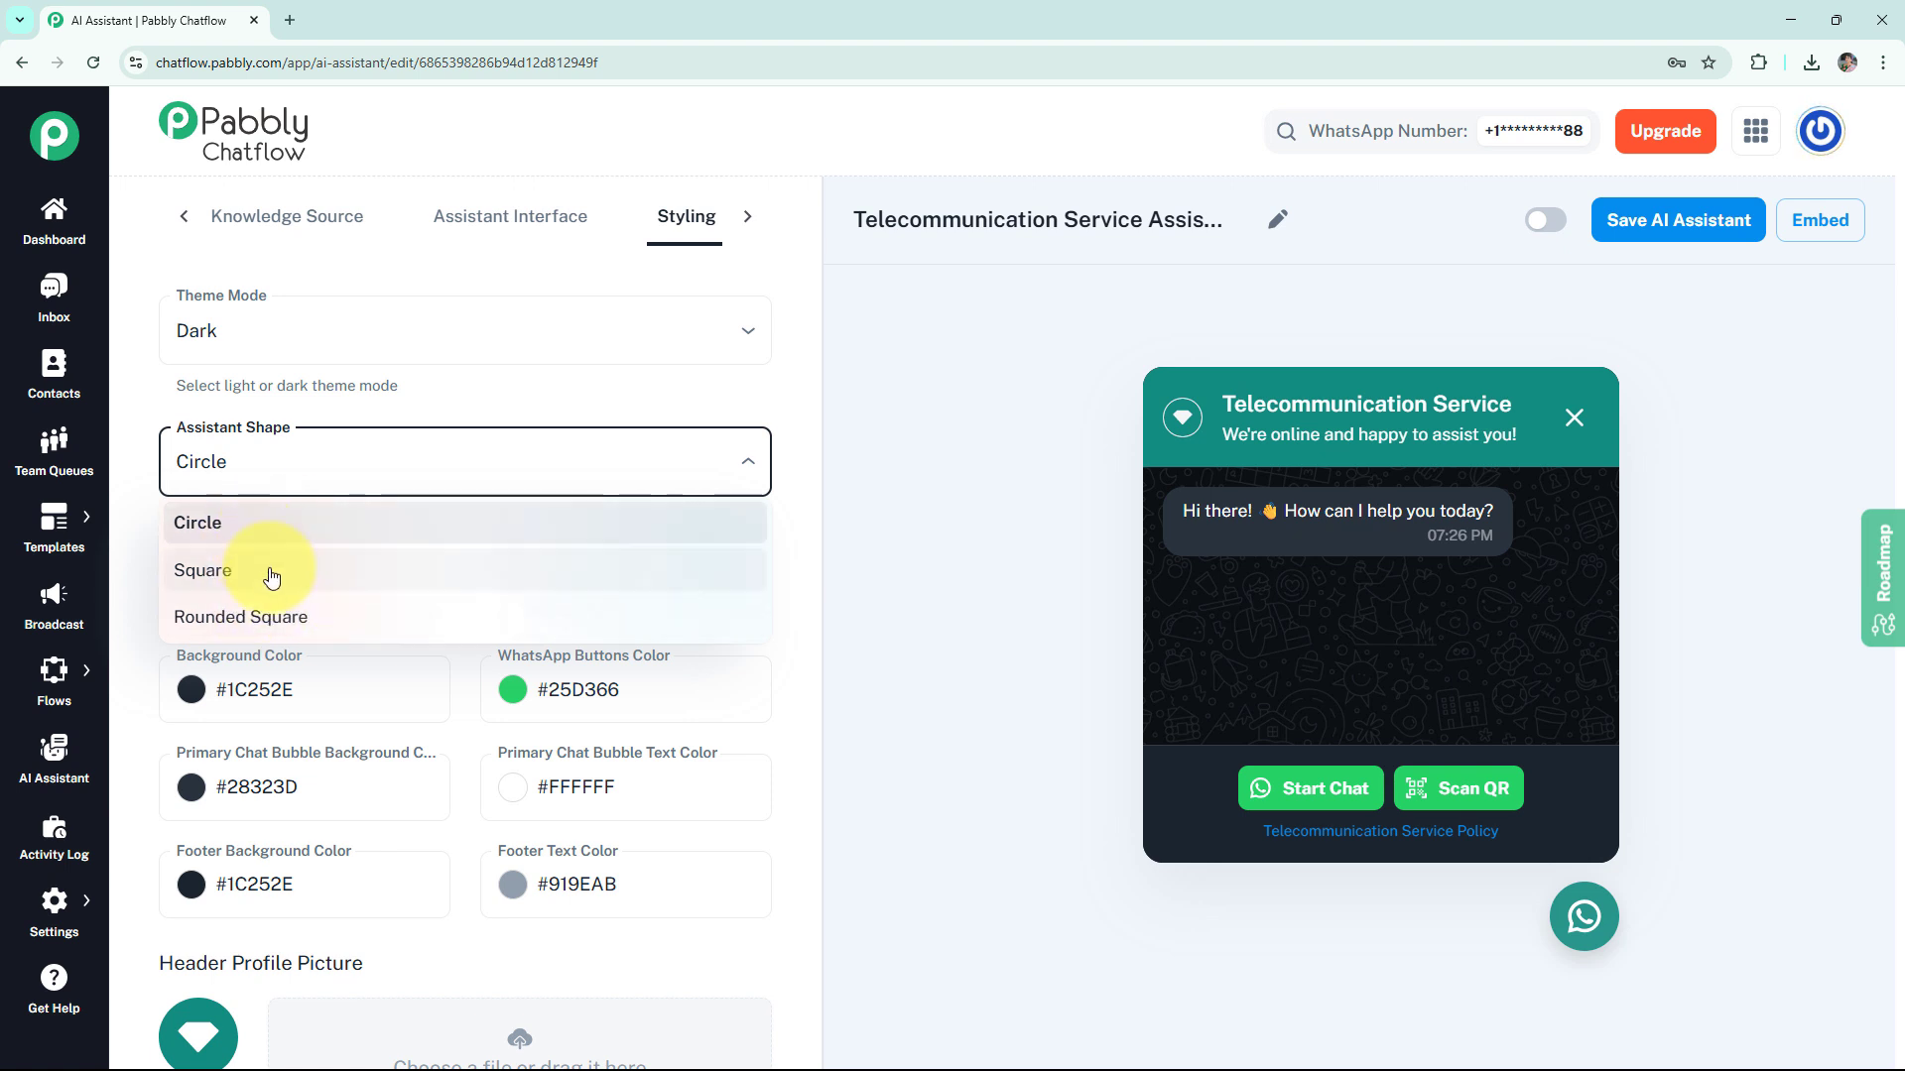
pyautogui.click(753, 526)
pyautogui.scroll(-2, 289, 477)
pyautogui.click(206, 472)
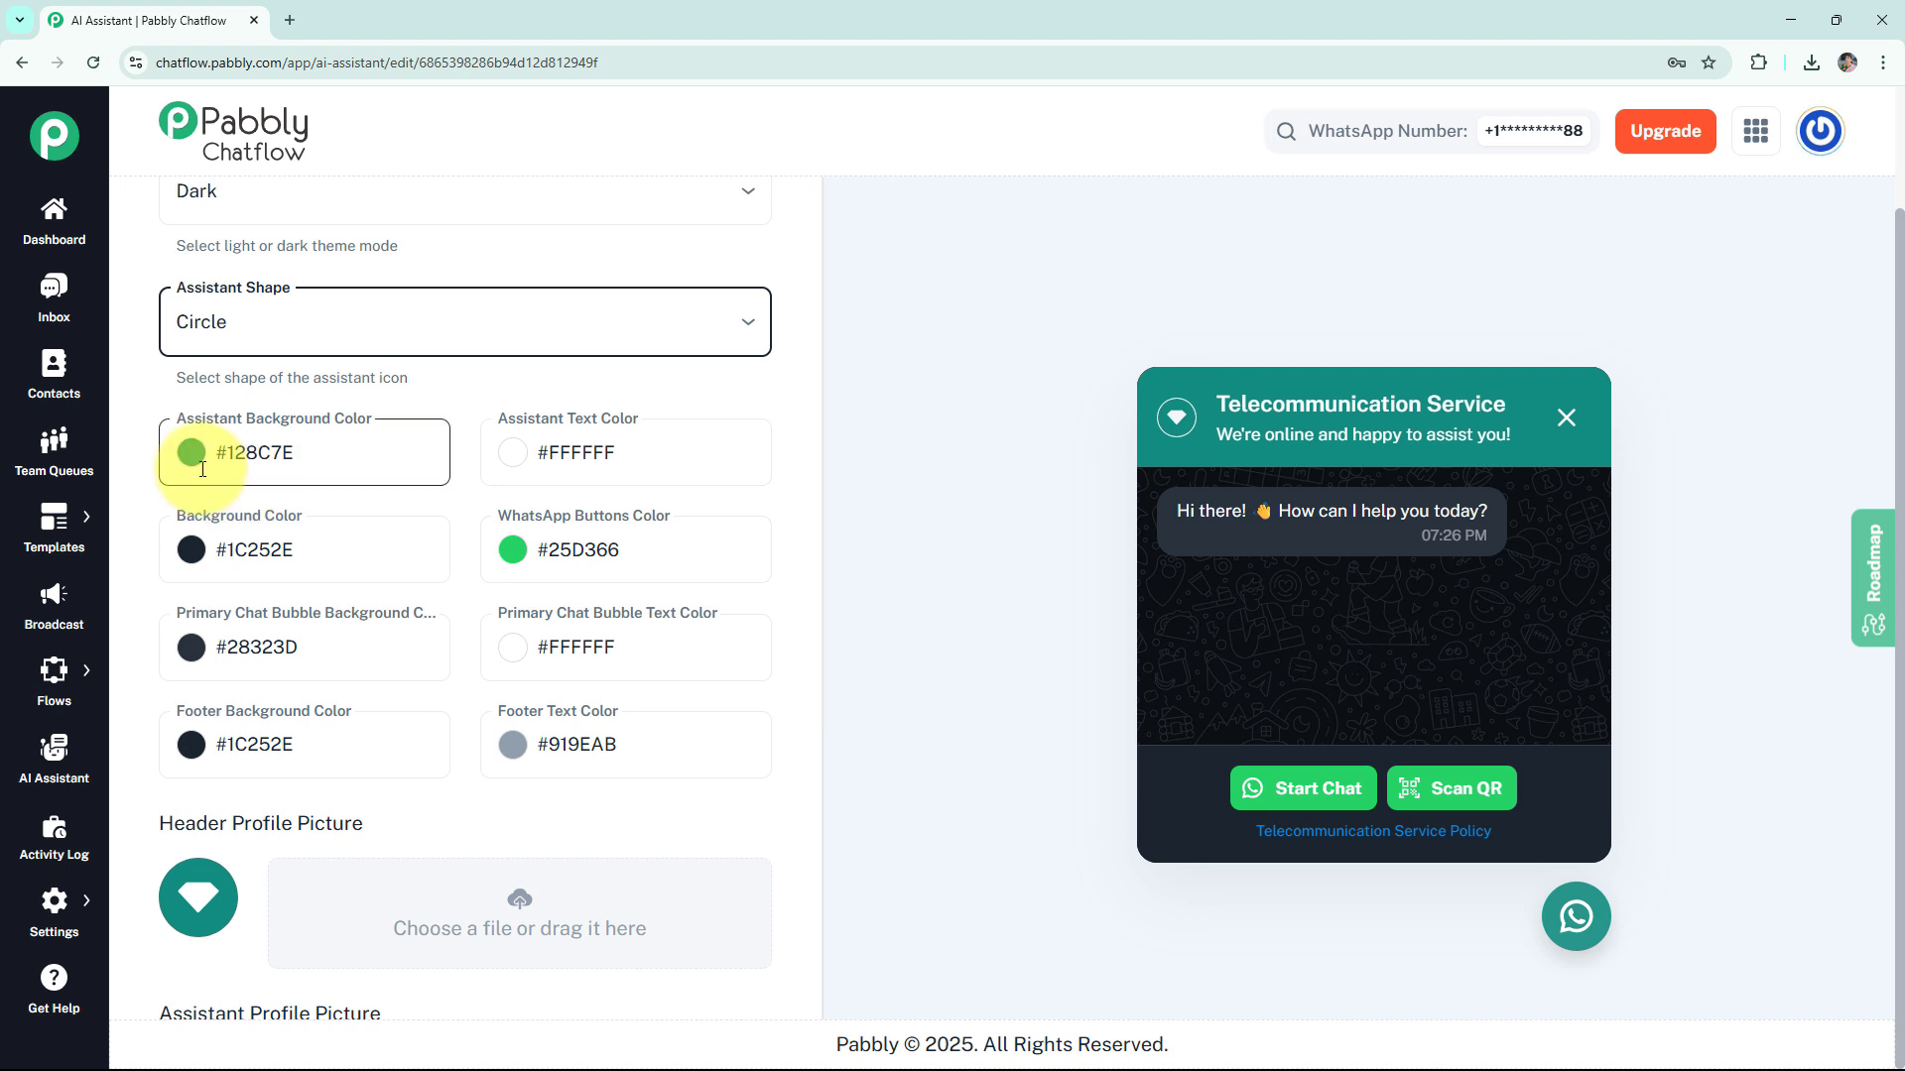
pyautogui.click(604, 460)
pyautogui.click(374, 557)
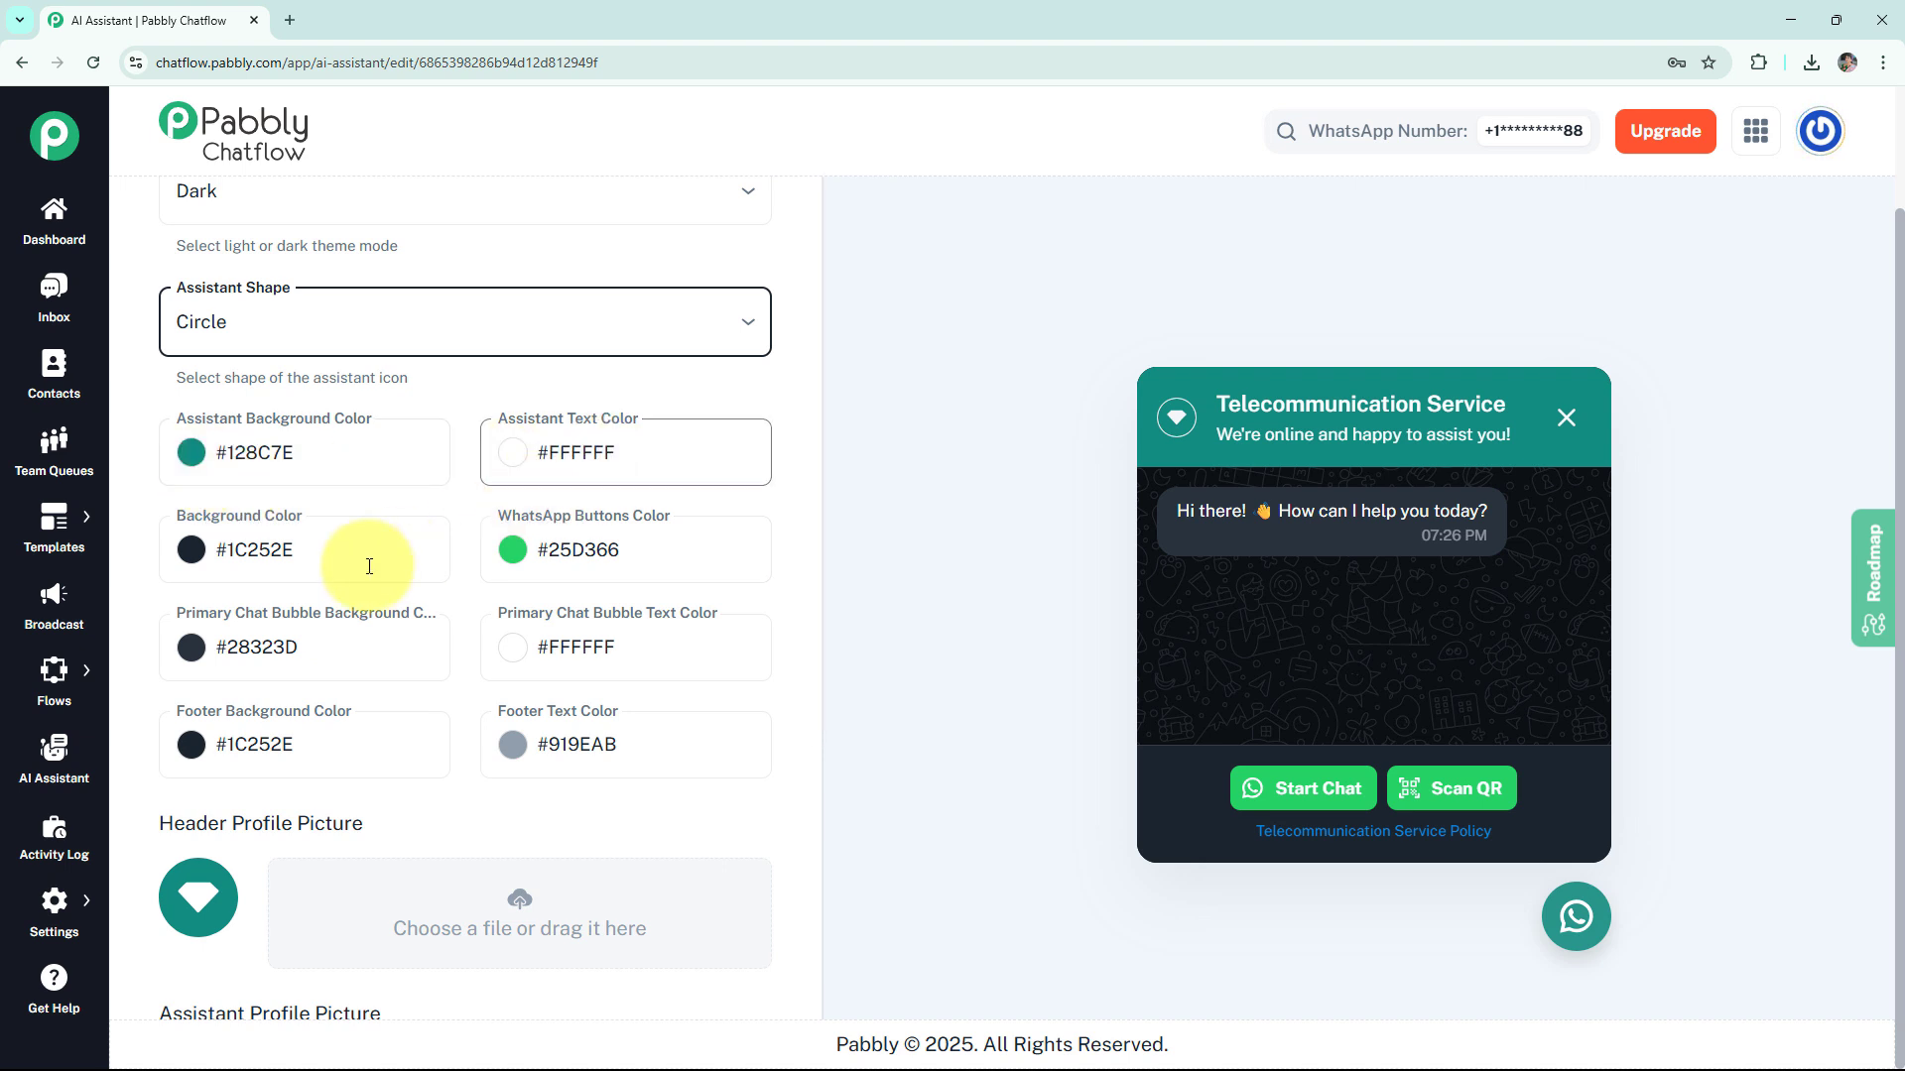
pyautogui.click(601, 581)
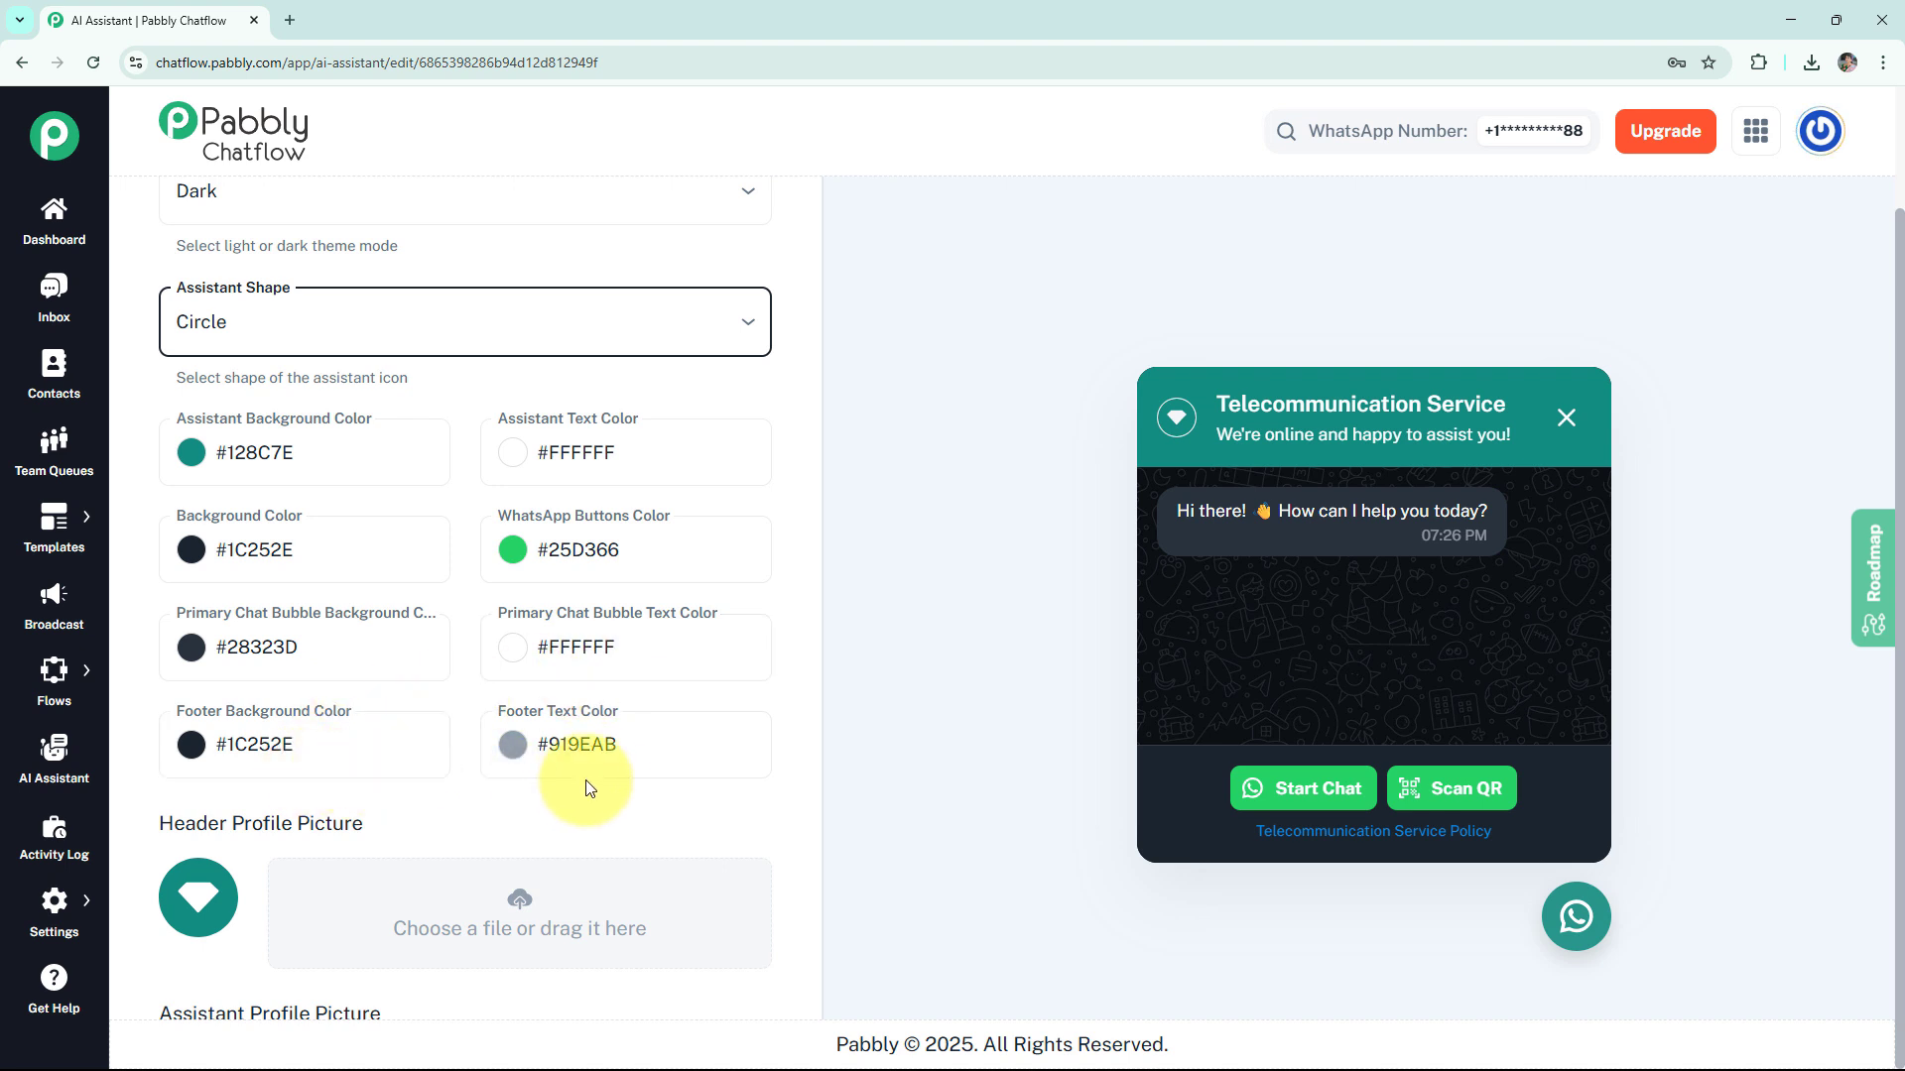
# - Set the theme mode back to Light and review the header profile, assistant profile, and background picture settings
pyautogui.scroll(2, 455, 496)
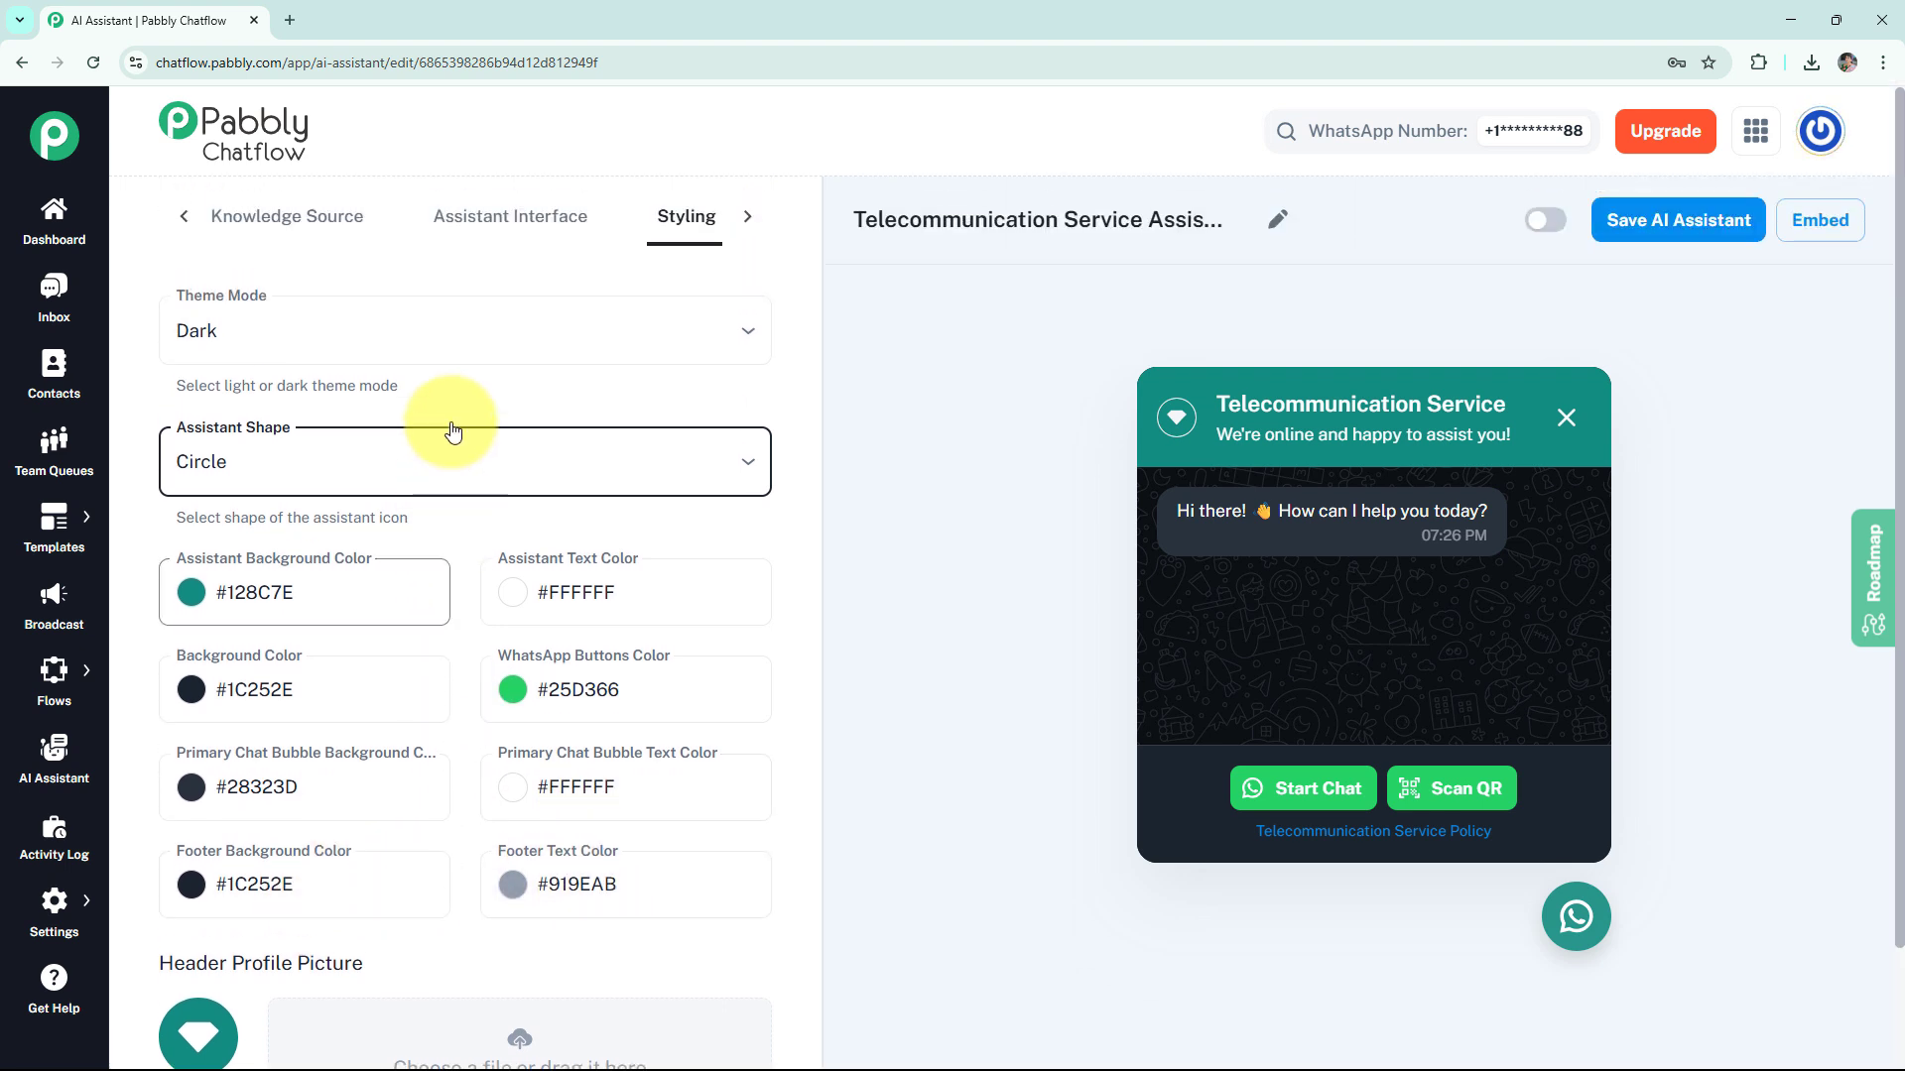
pyautogui.click(442, 330)
pyautogui.click(405, 393)
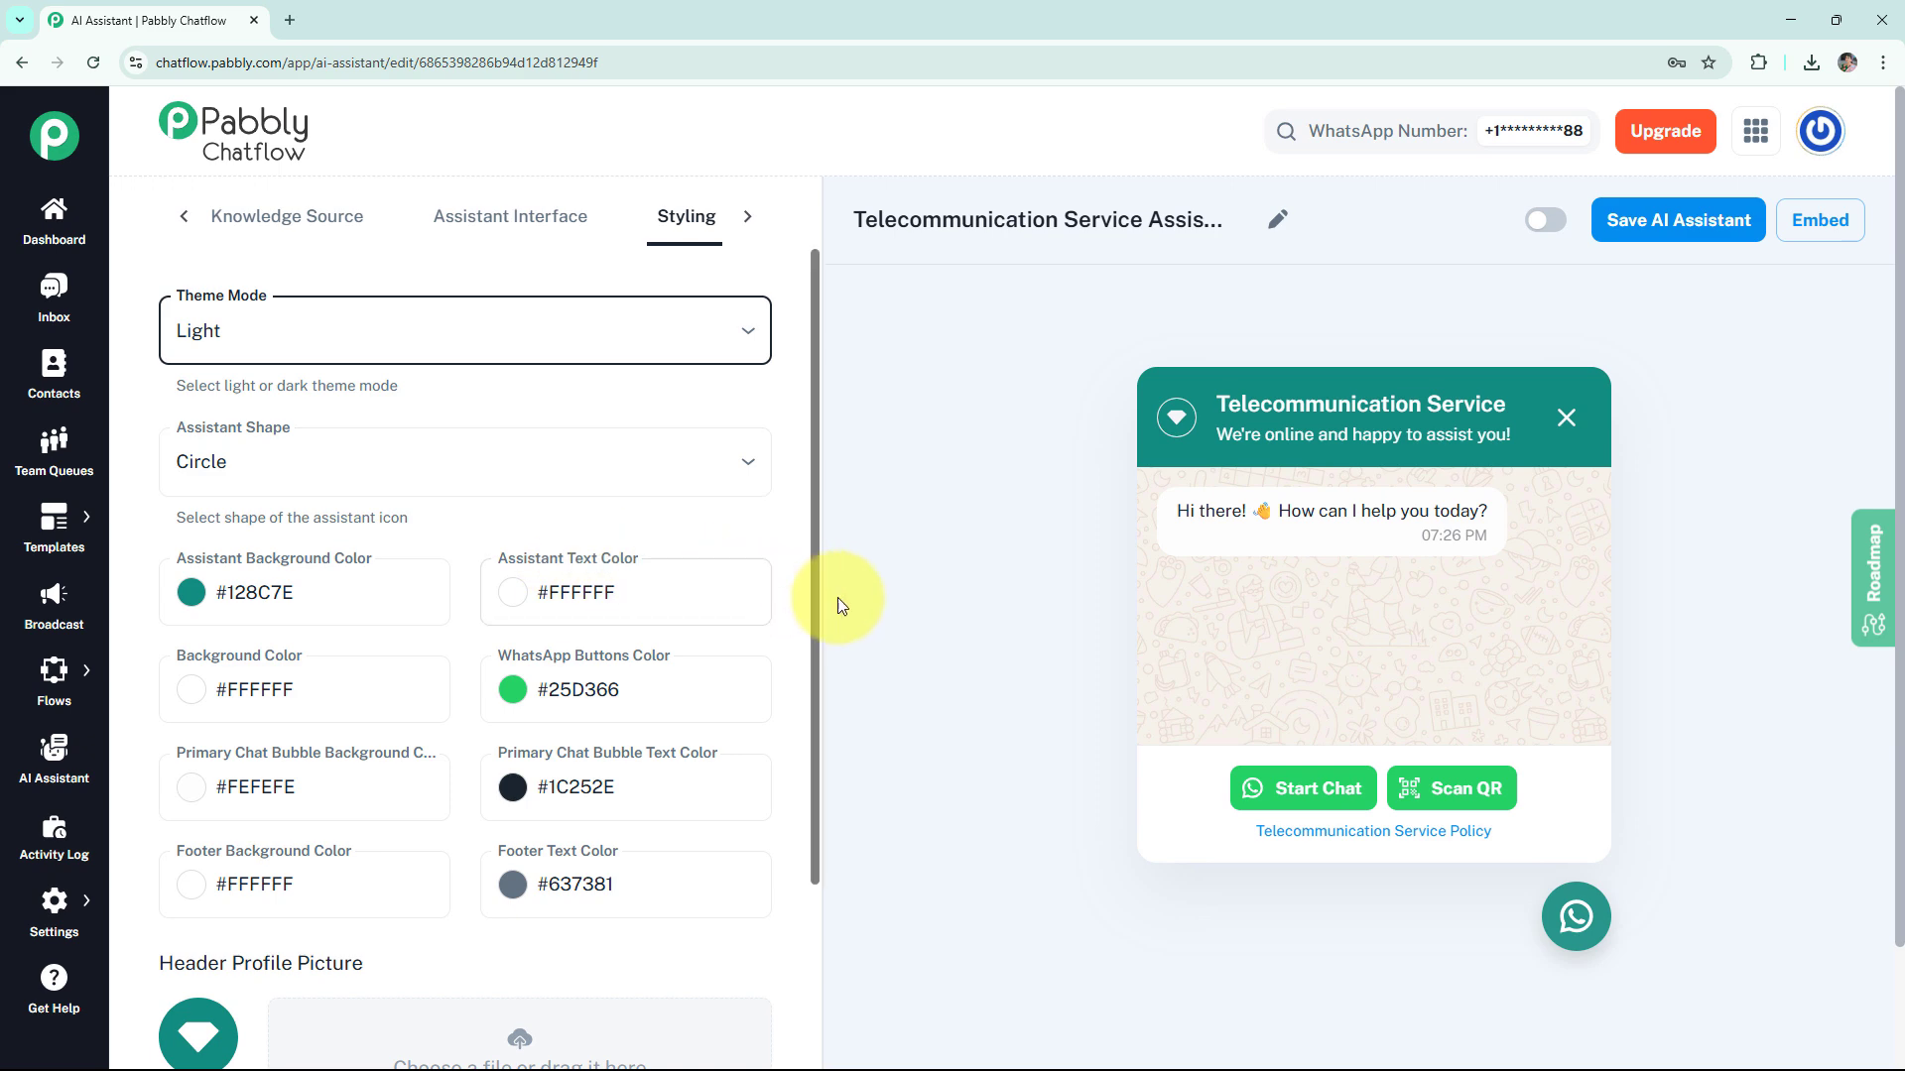
pyautogui.scroll(-3, 791, 611)
pyautogui.scroll(-1, 791, 611)
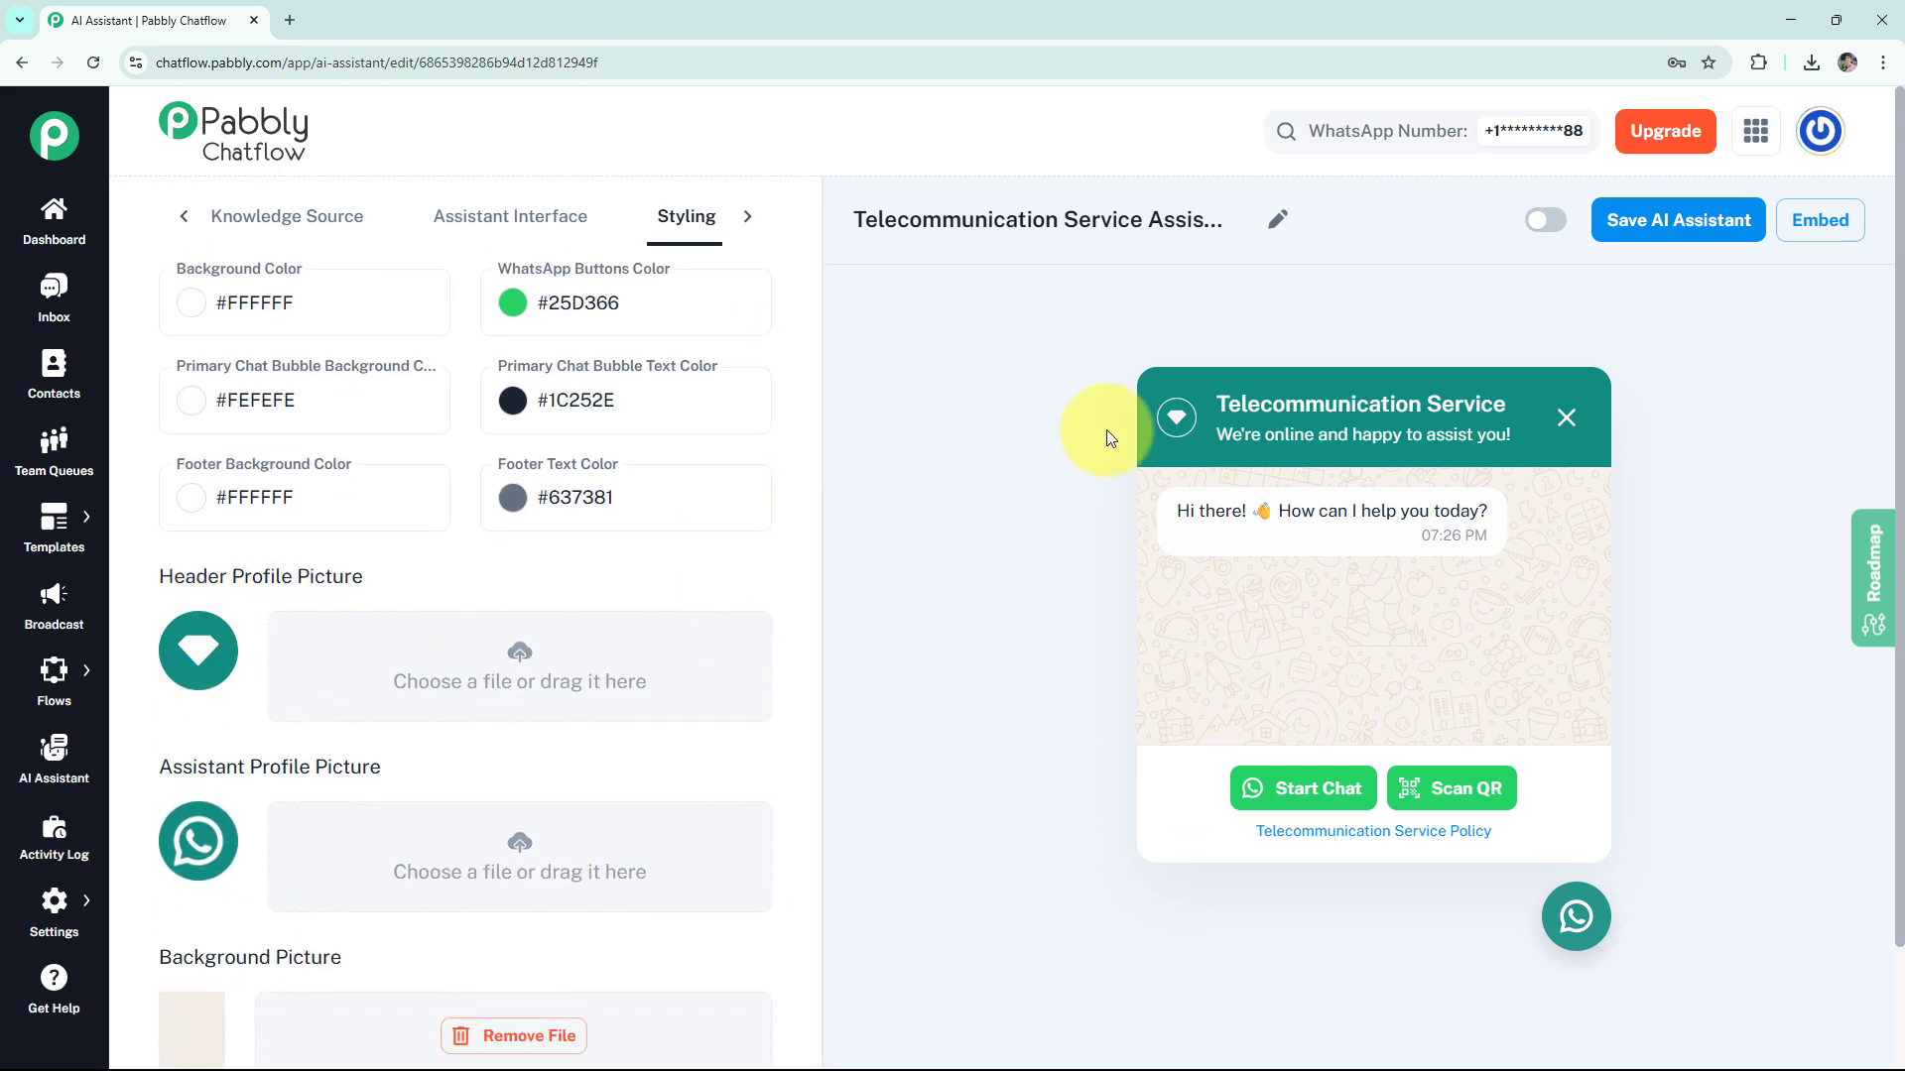
pyautogui.doubleClick(1206, 414)
pyautogui.click(1131, 371)
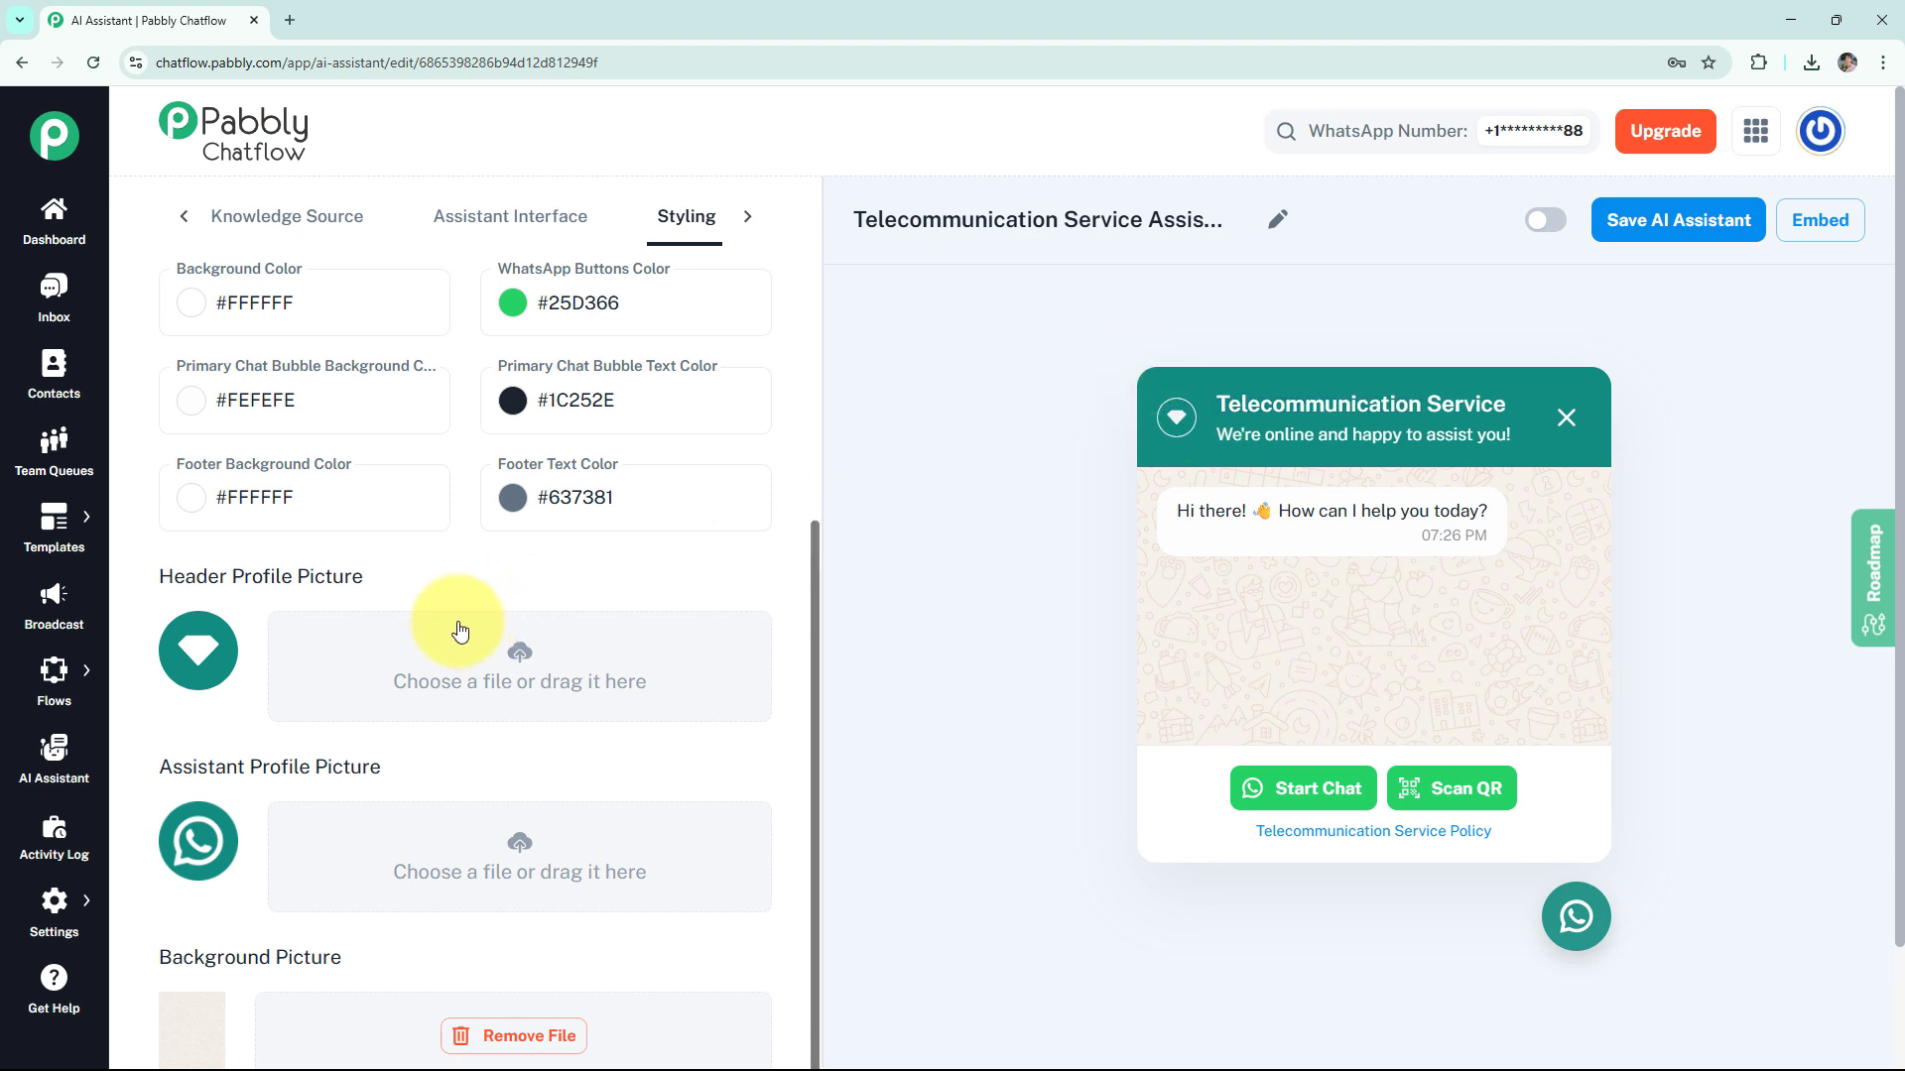
pyautogui.scroll(-2, 460, 629)
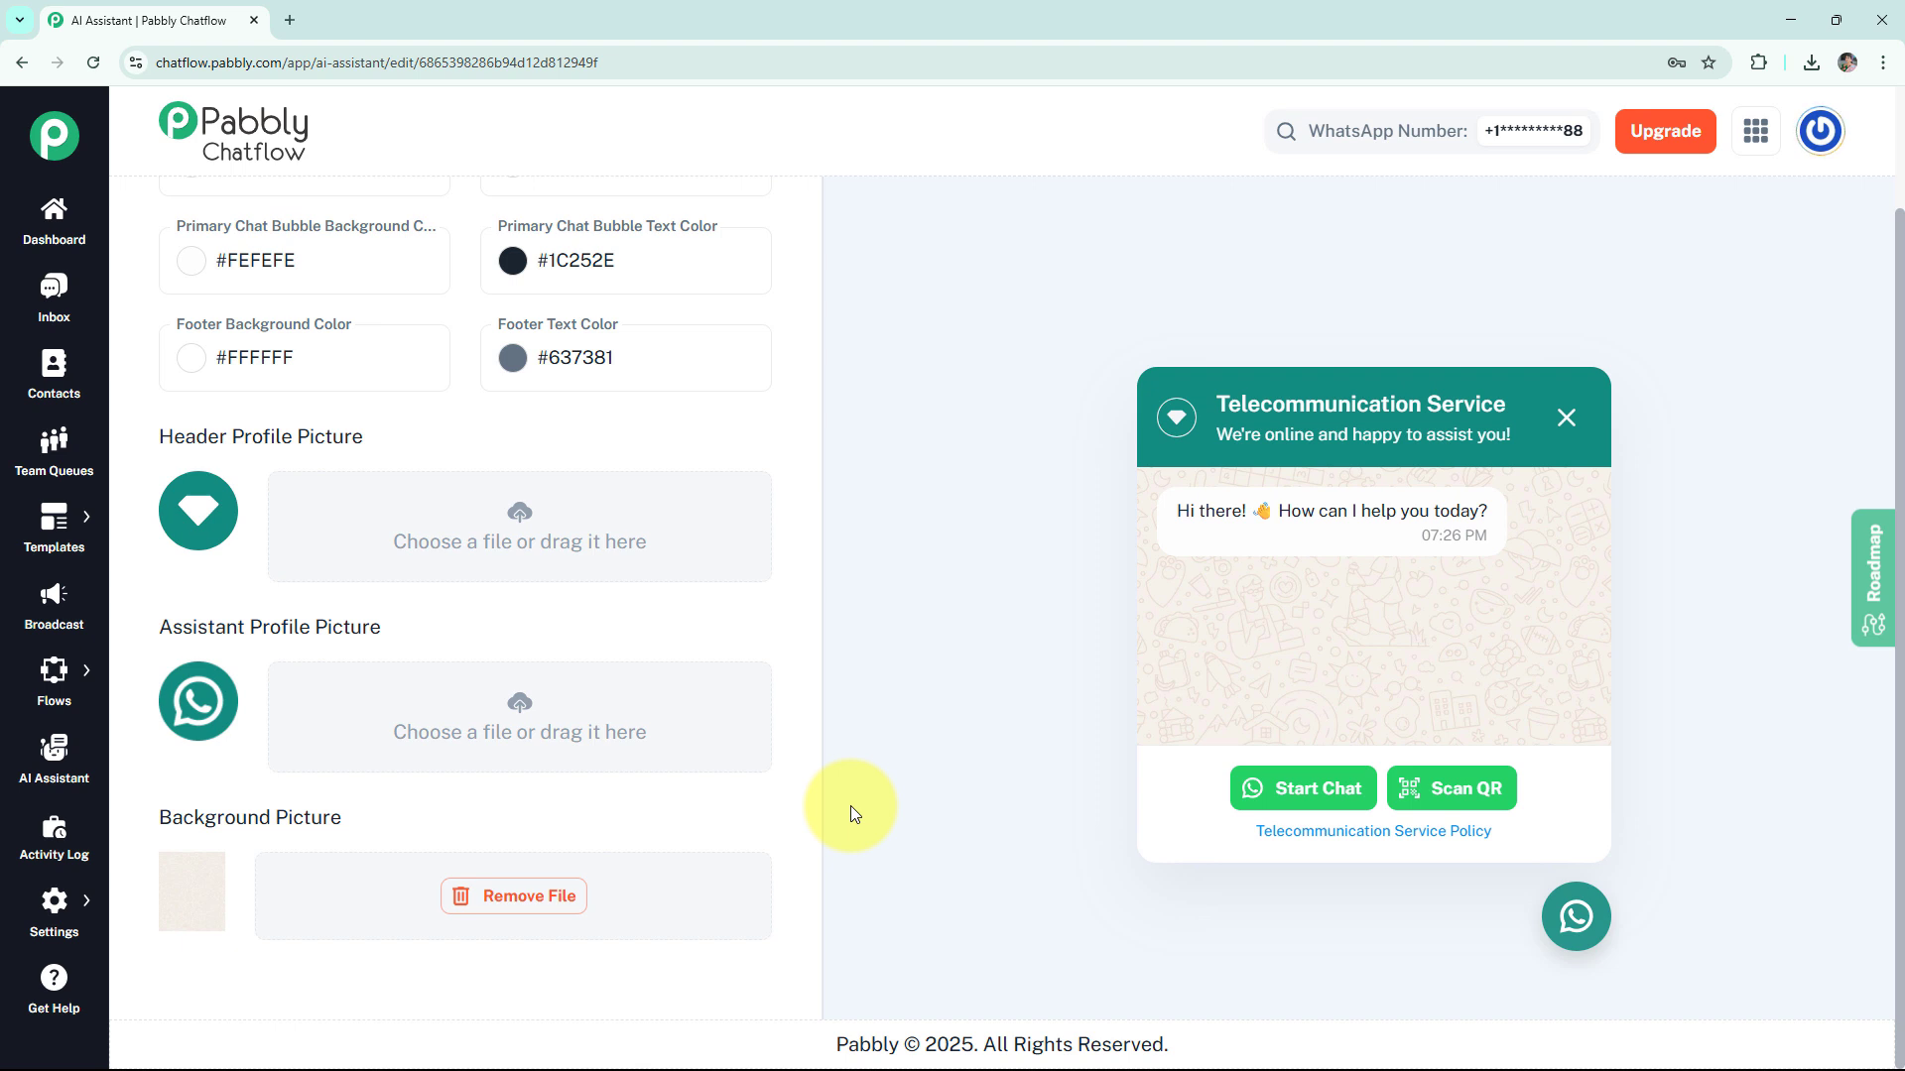
# - Activate the Telecommunication Service assistant and save it
pyautogui.scroll(2, 845, 720)
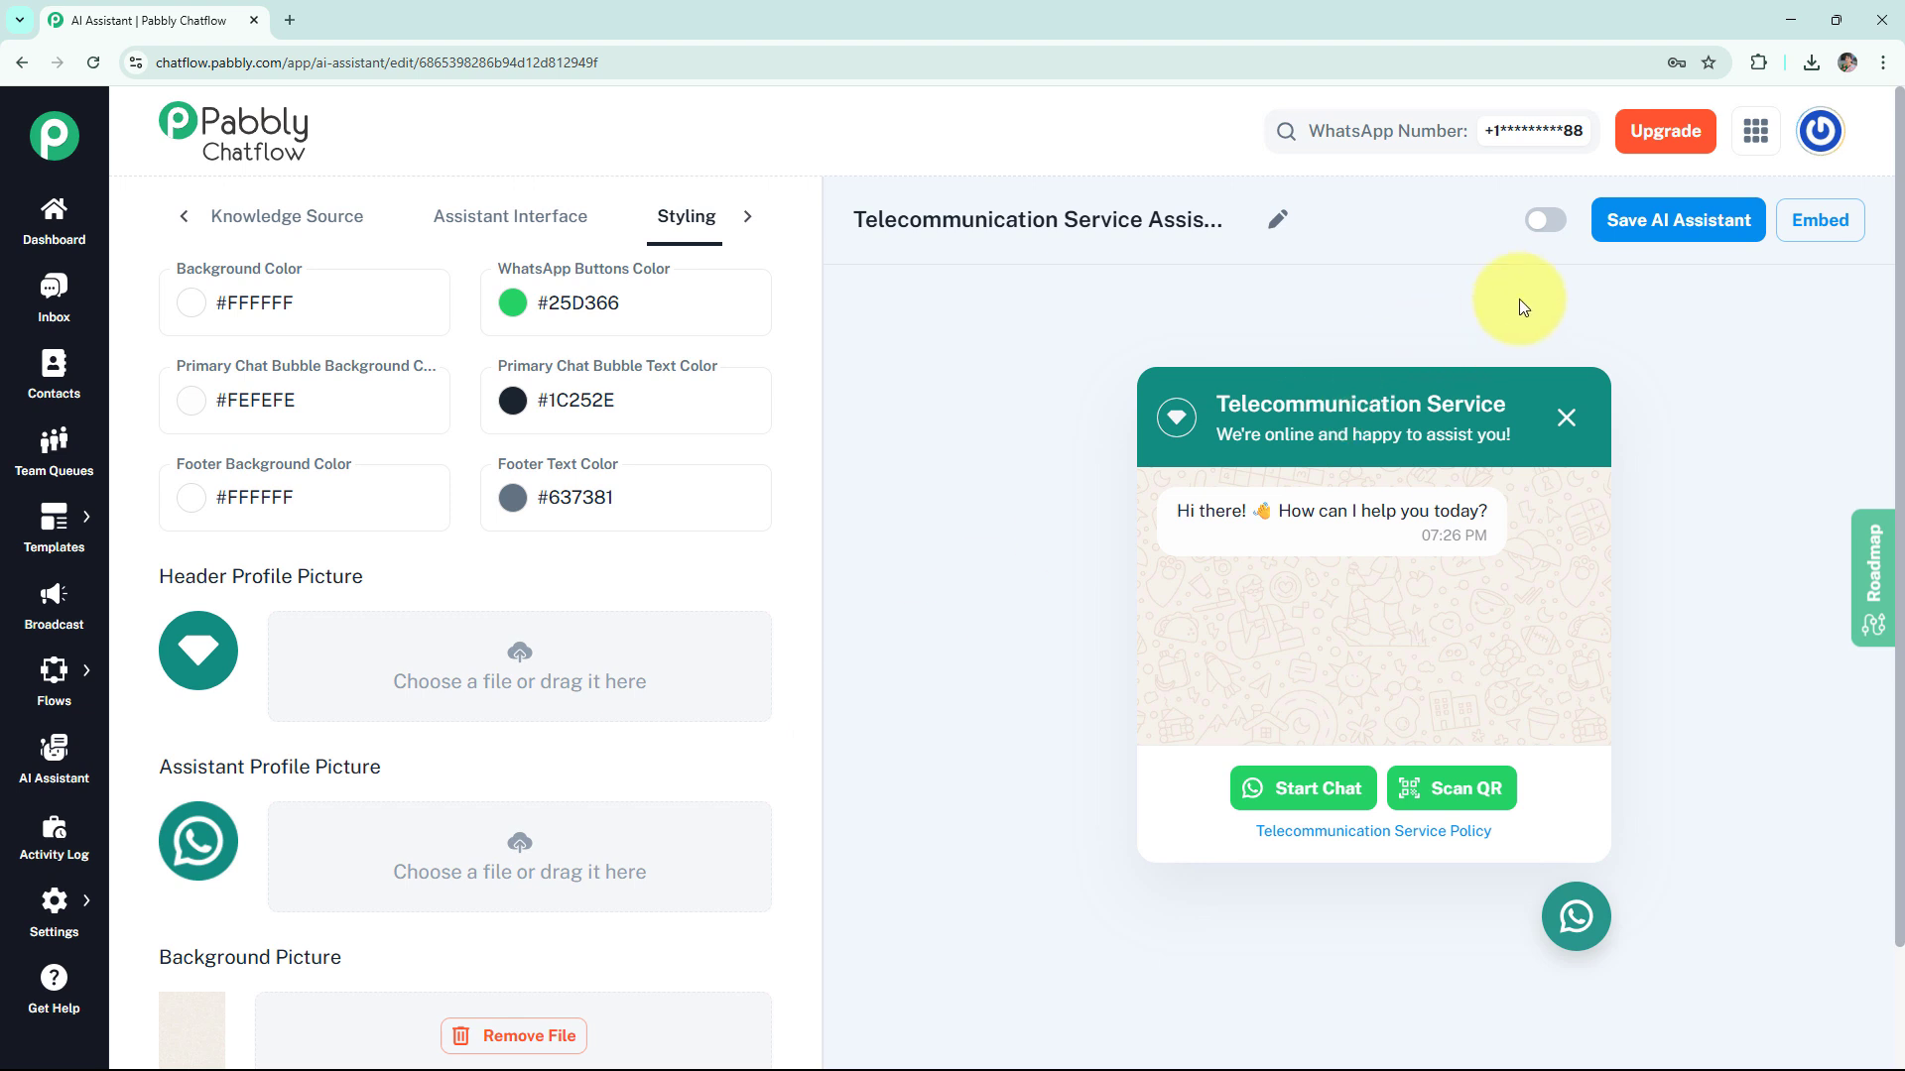
pyautogui.click(1538, 234)
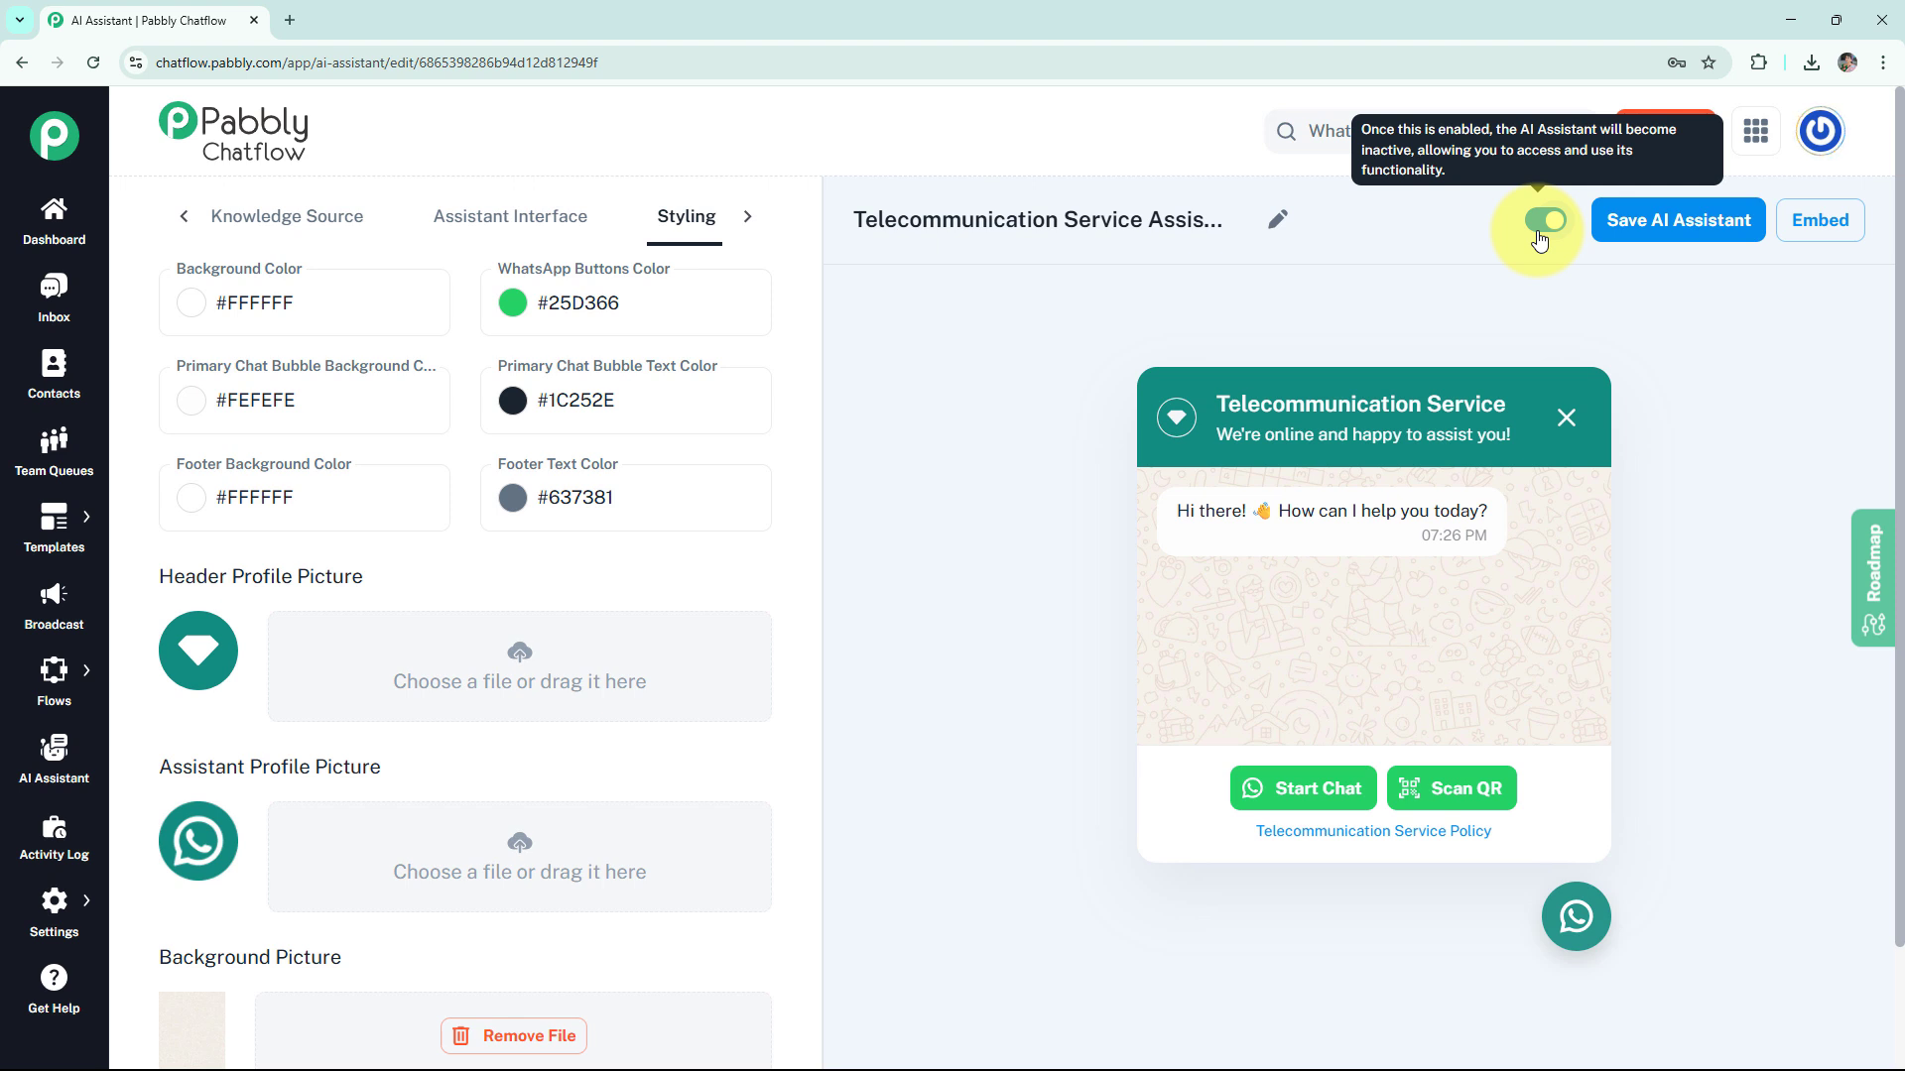
pyautogui.click(1659, 242)
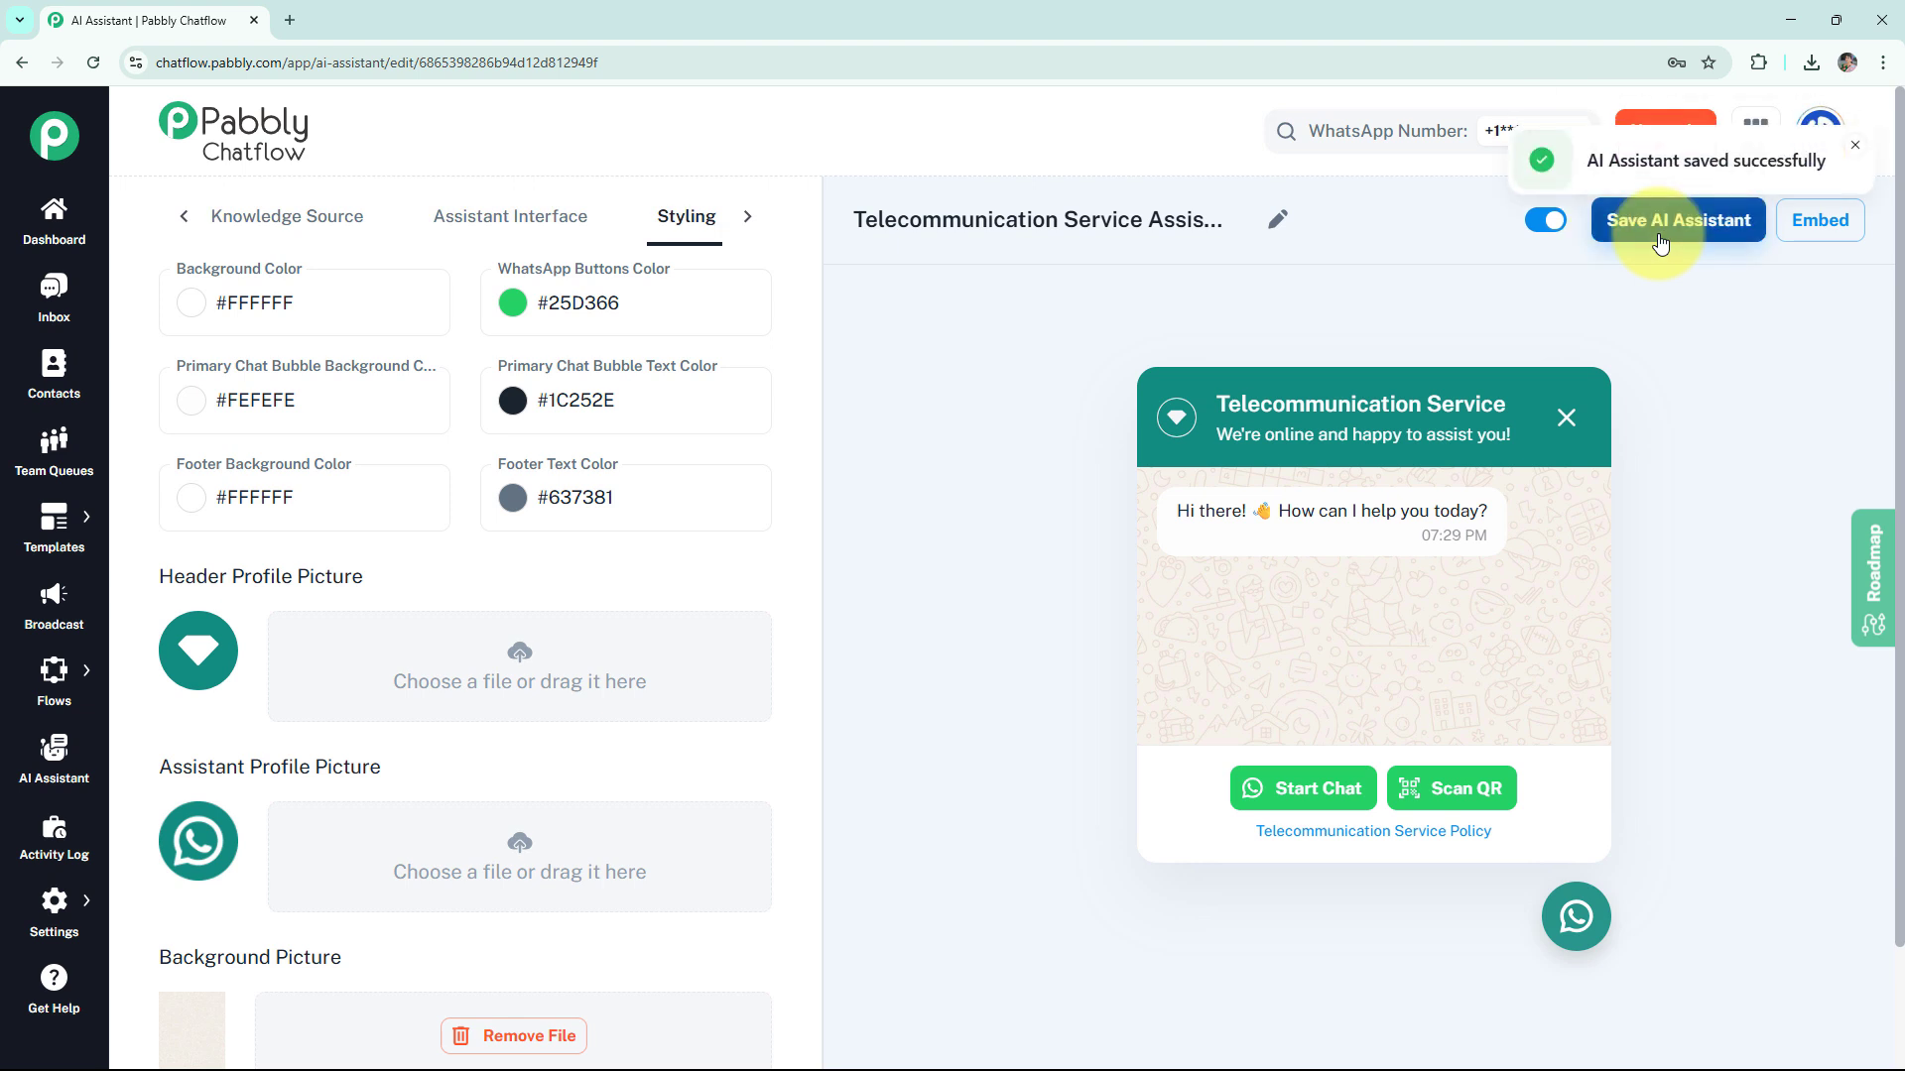